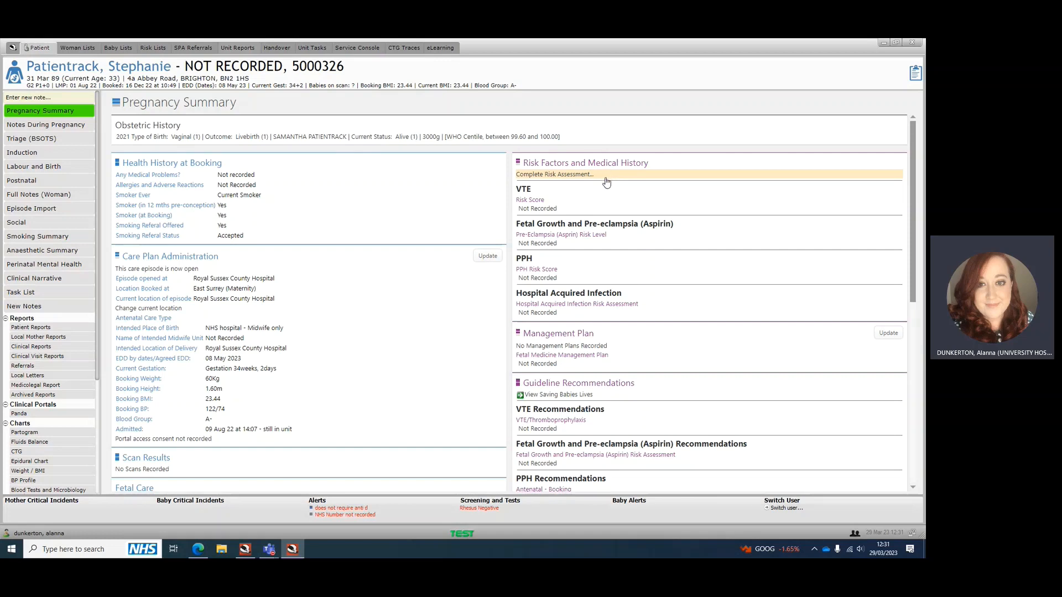
Open the woman's risk assessment form from the pregnancy summary and view the available Period Completed options
left_click(535, 176)
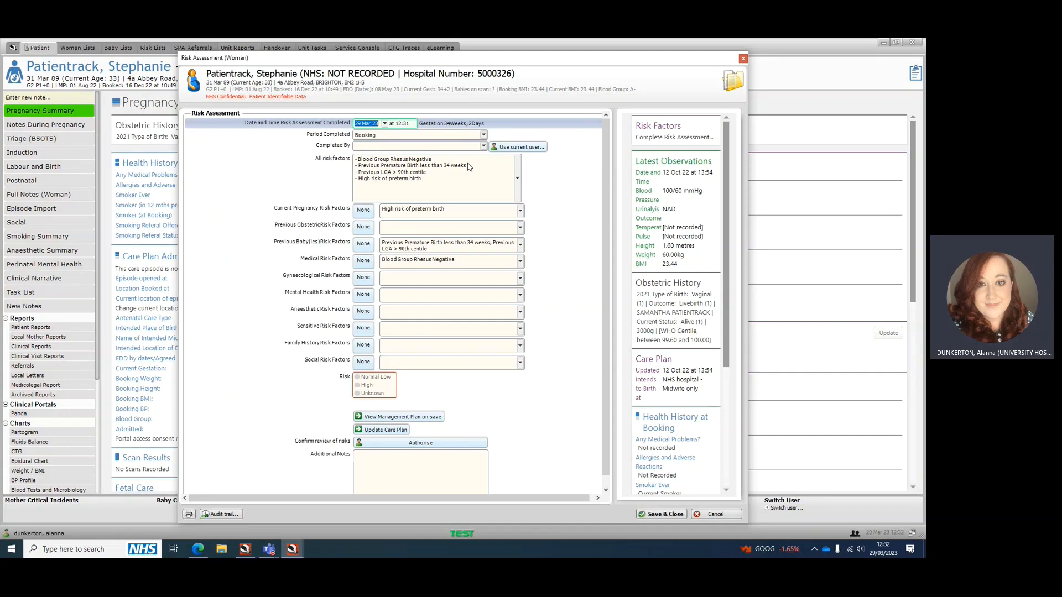
left_click(483, 135)
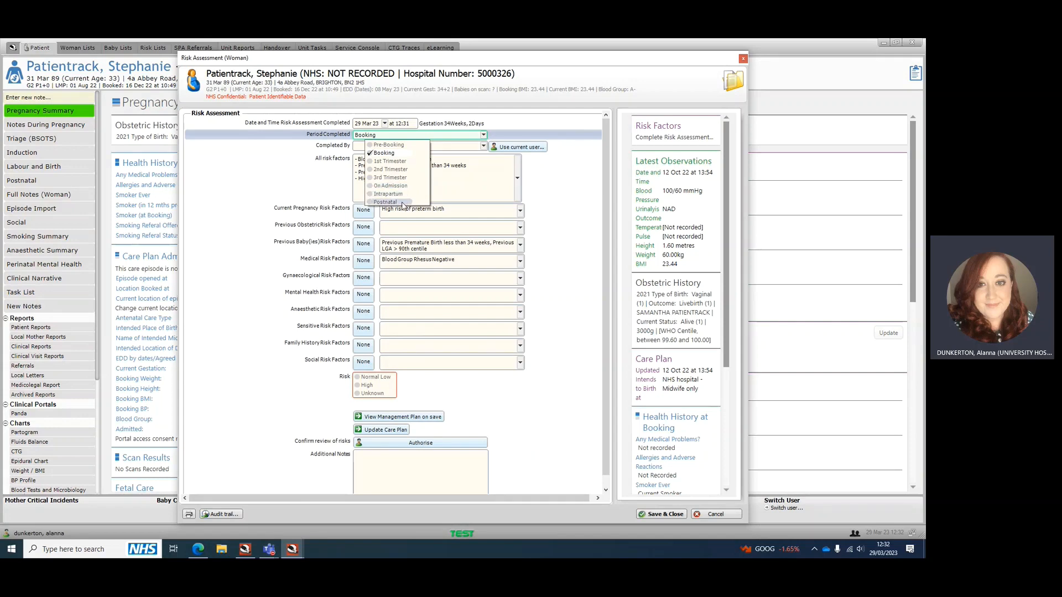
left_click(557, 184)
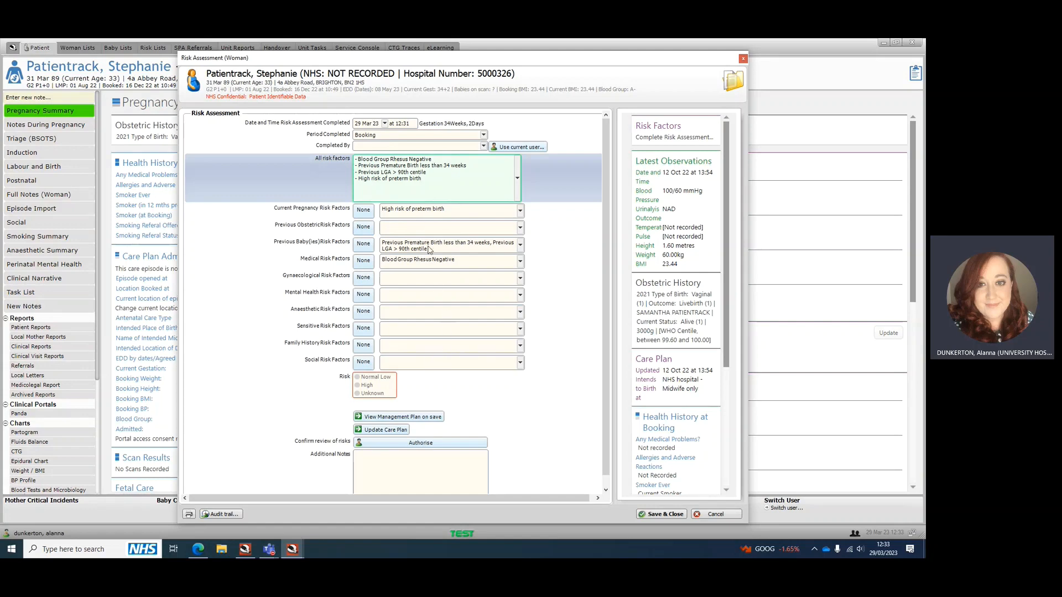
Record None for the previous obstetric, gynaecological, mental health, anaesthetic, sensitive, family history and social risk factors
left_click(364, 228)
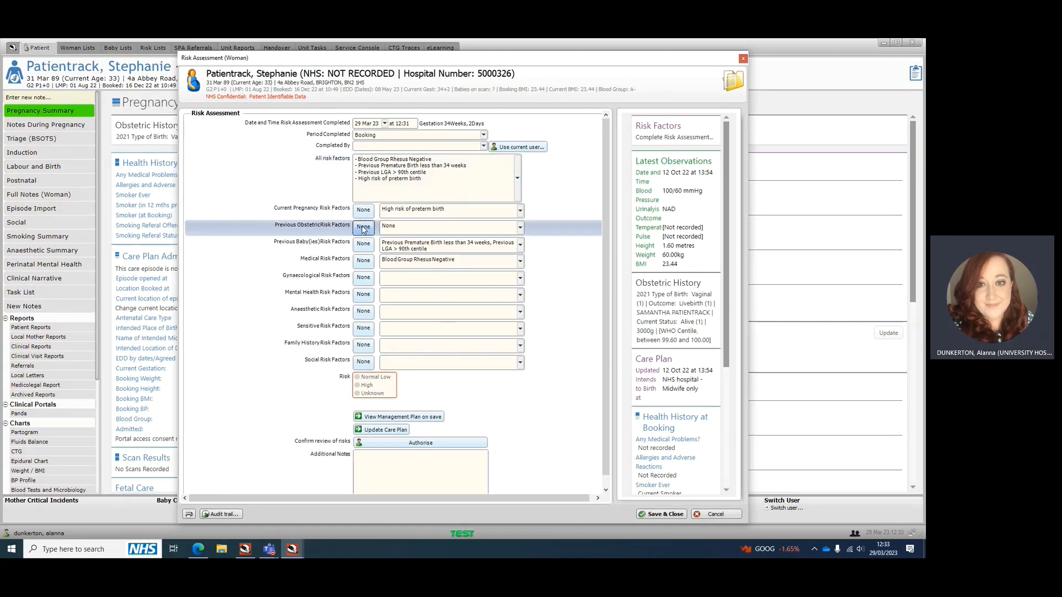
left_click(363, 280)
left_click(364, 297)
left_click(364, 312)
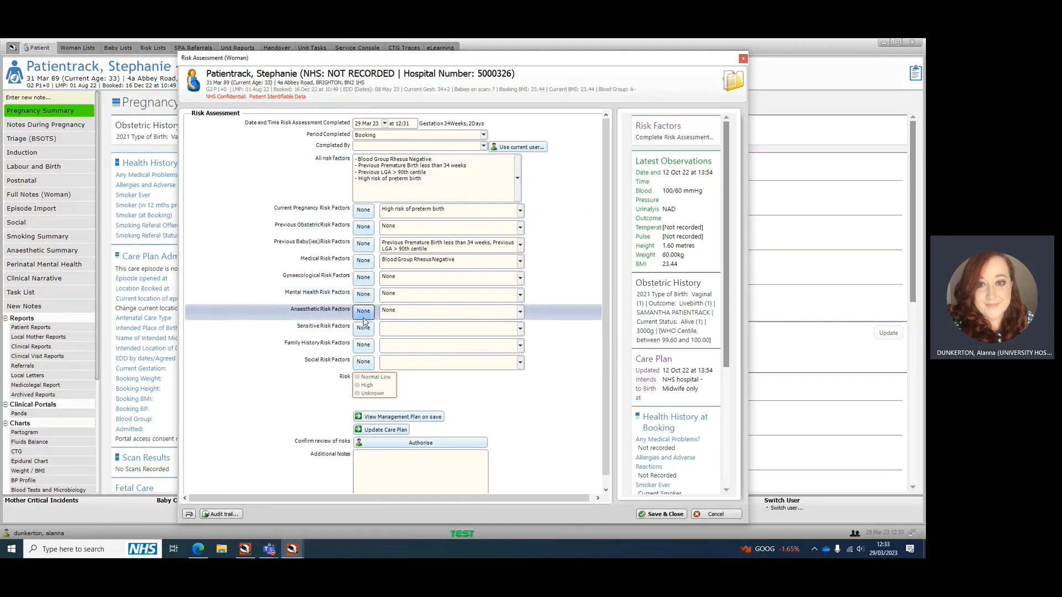
left_click(364, 329)
left_click(363, 346)
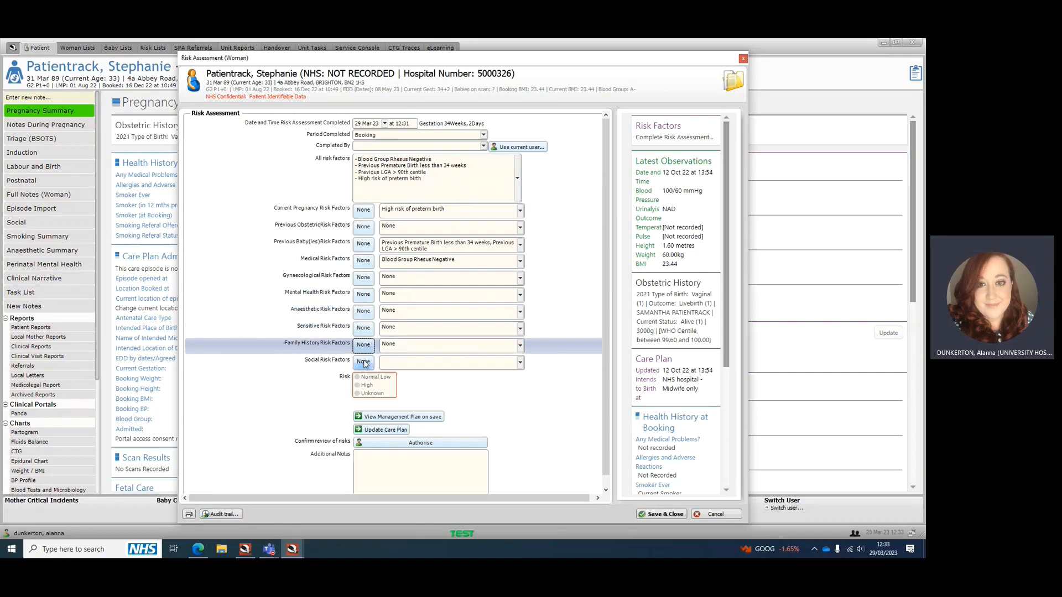
left_click(365, 362)
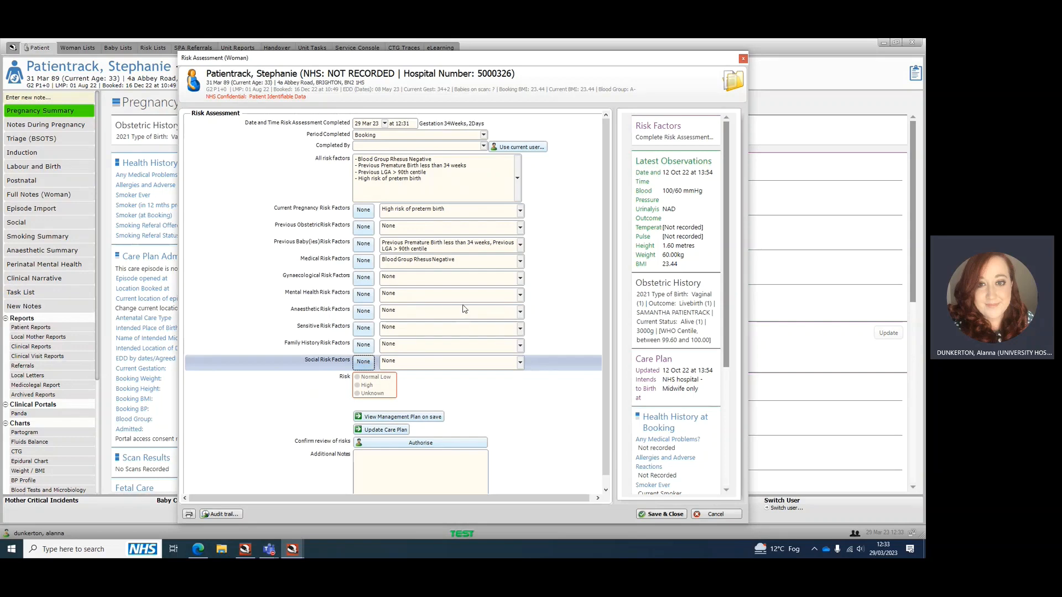
Add Previous HELLP to the previous obstetric risk factors
left_click(416, 229)
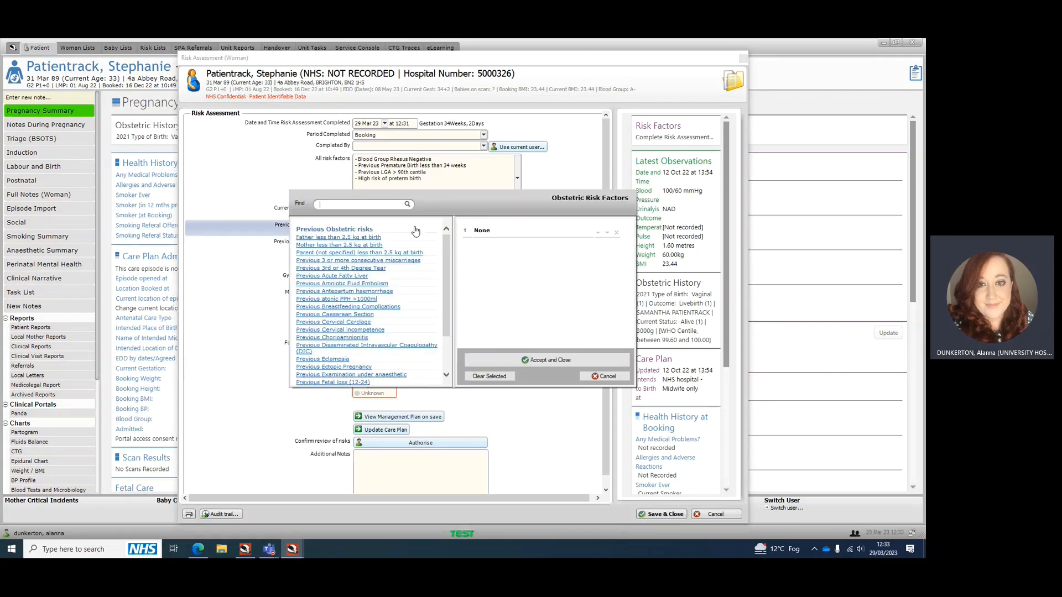
left_click(599, 377)
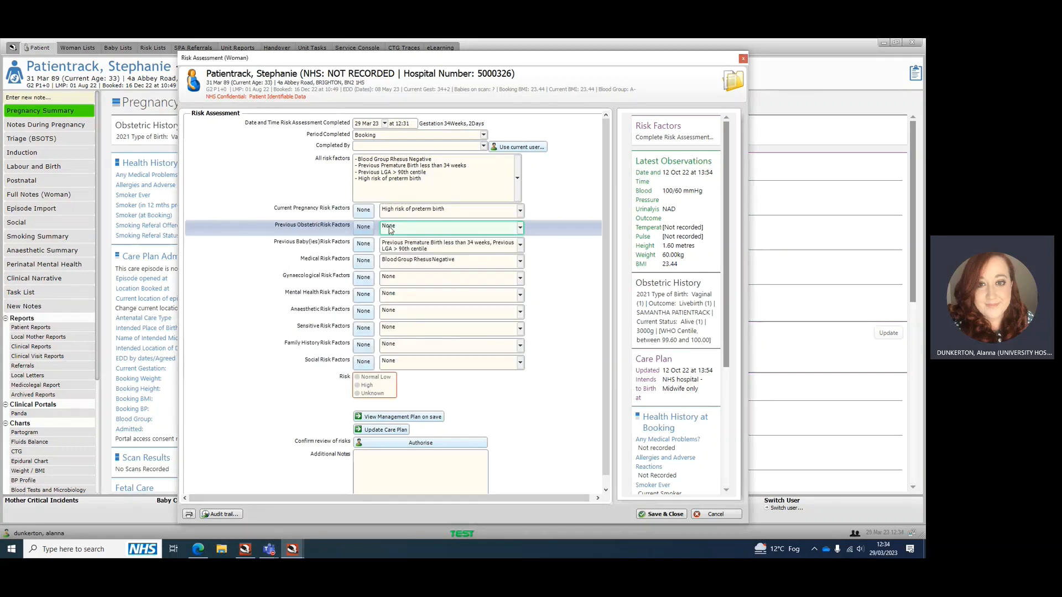
left_click(472, 229)
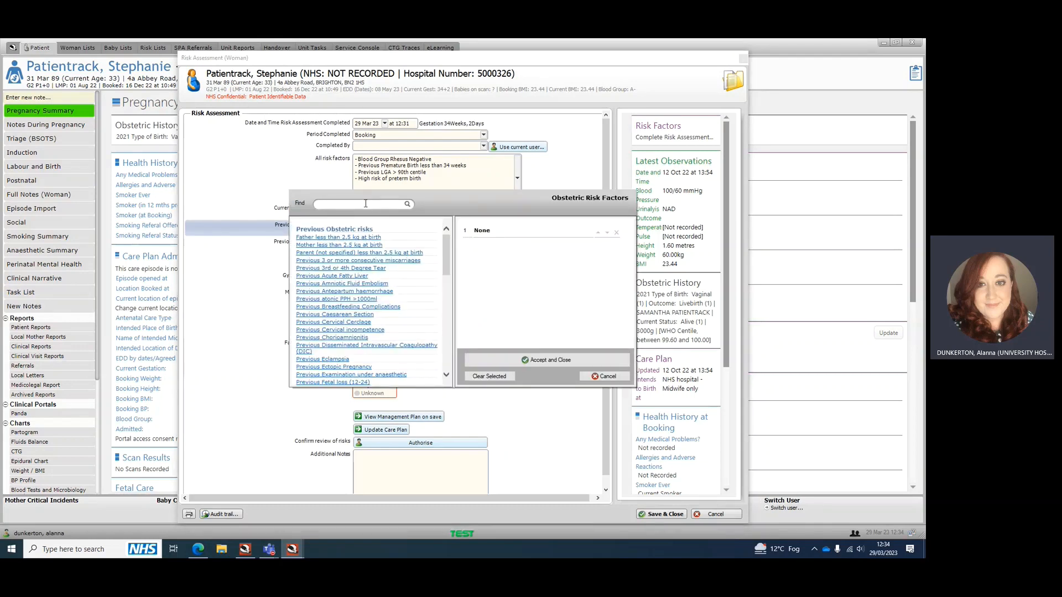
scroll(404, 280, "down", 3)
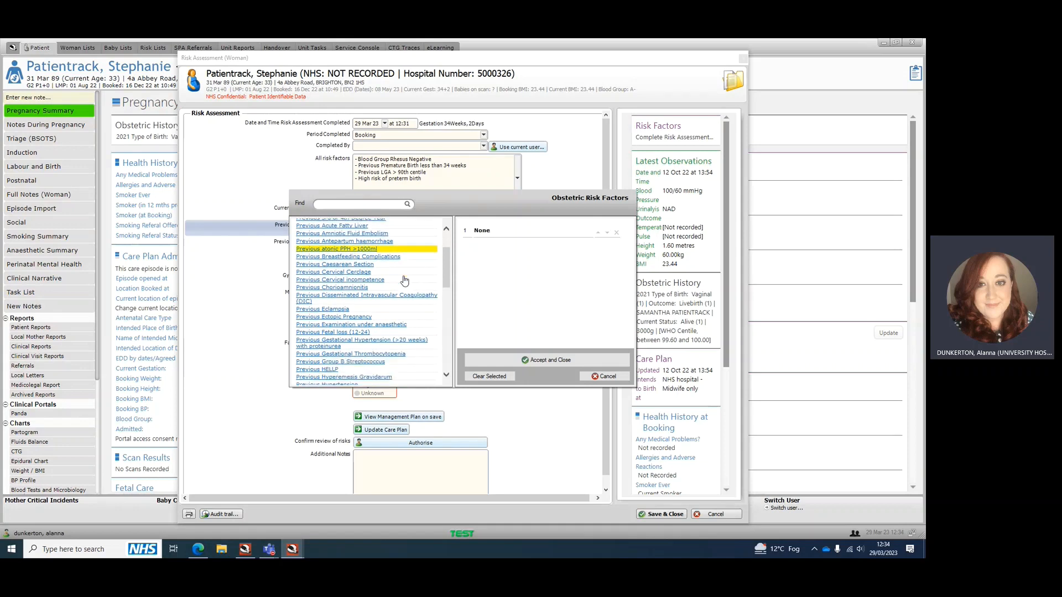
scroll(404, 283, "down", 1)
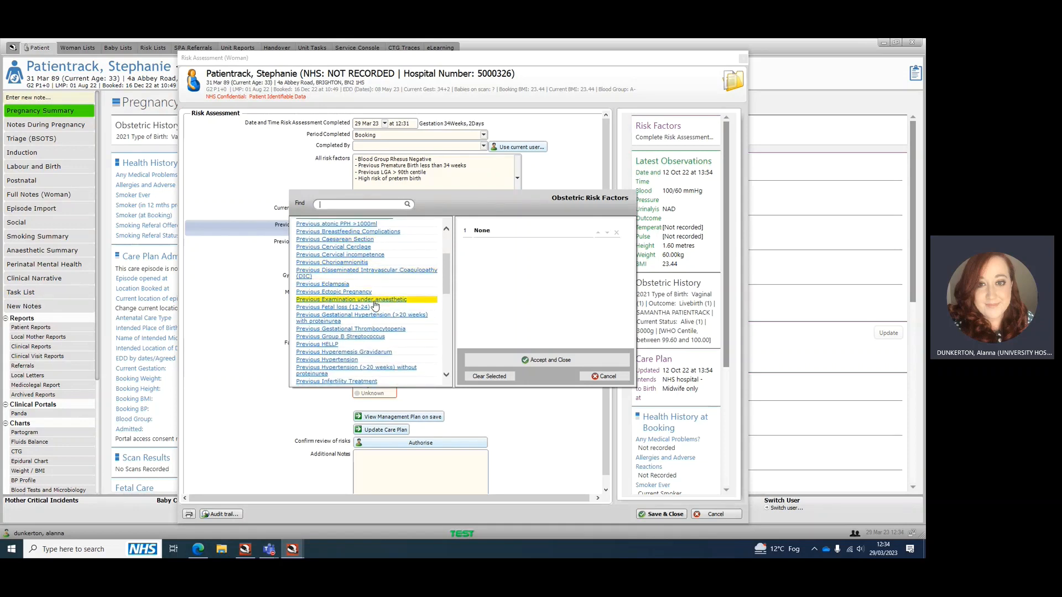
scroll(374, 304, "down", 1)
scroll(374, 304, "down", 2)
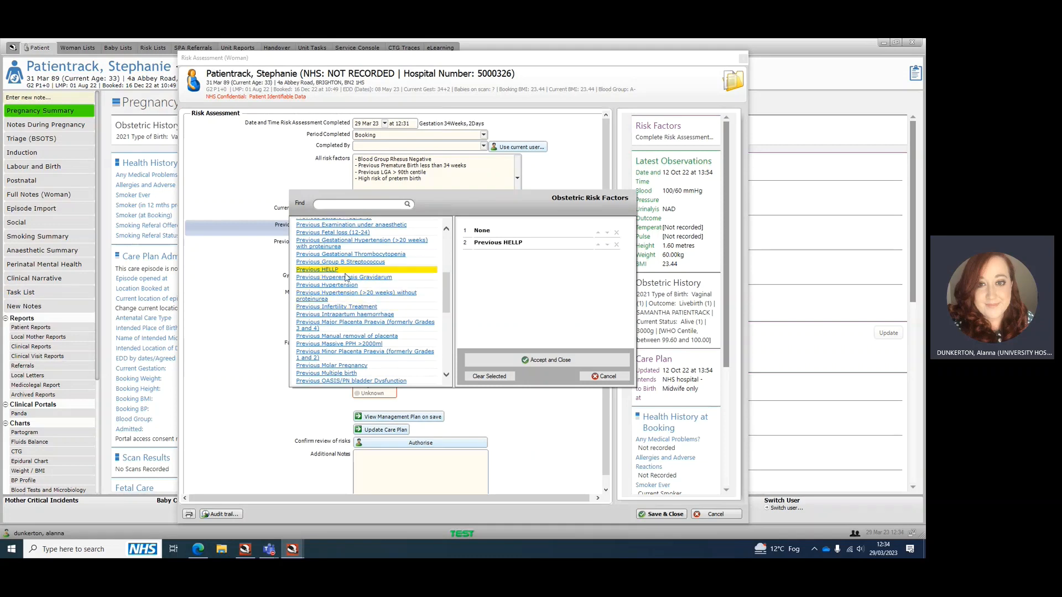
Clear all selected previous obstetric risk factors and set the field back to None
left_click(616, 244)
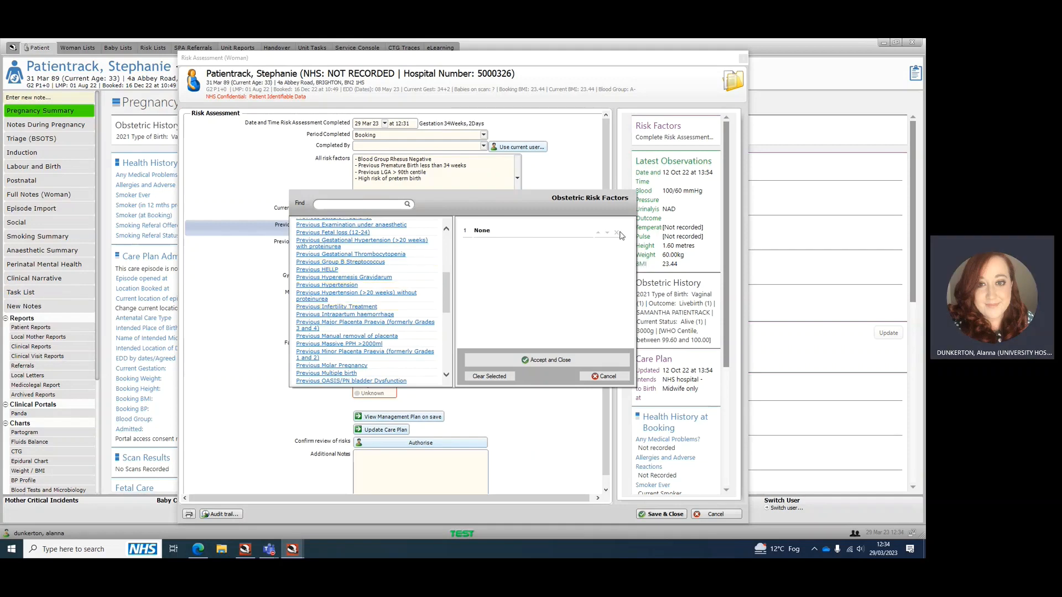
left_click(616, 234)
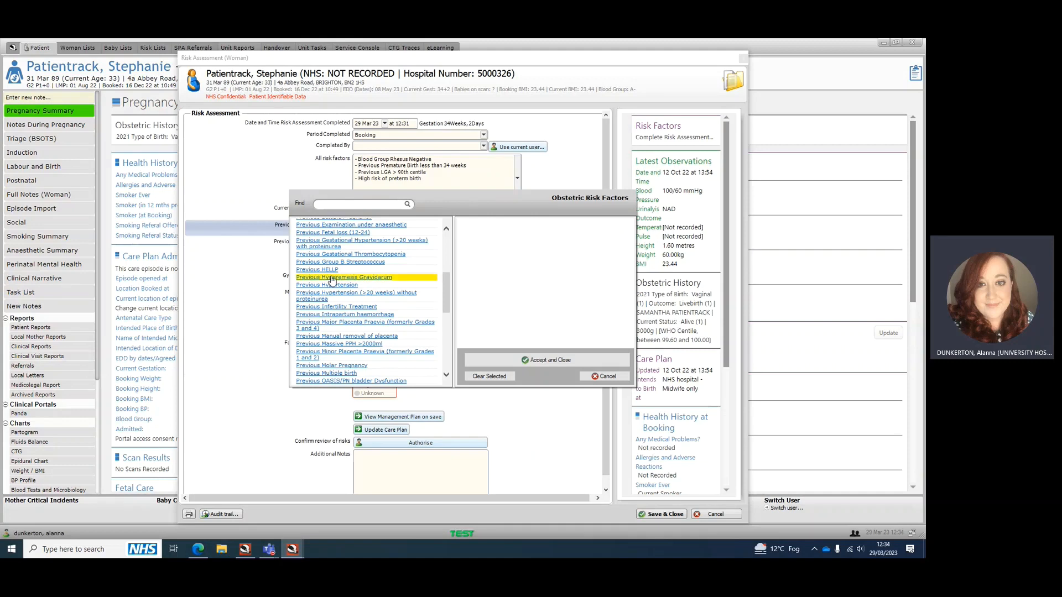
left_click(555, 360)
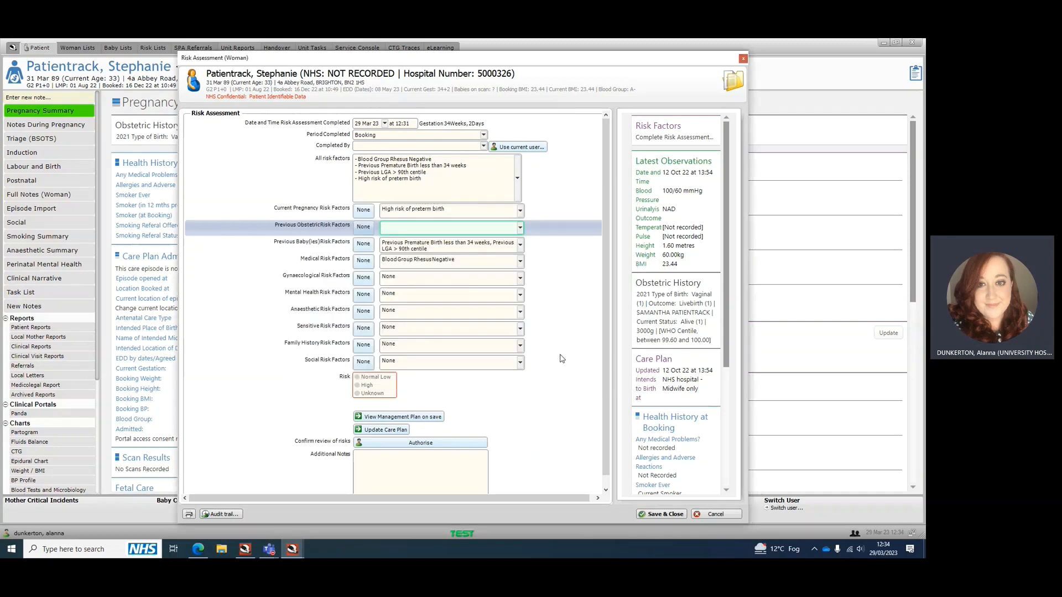
left_click(364, 227)
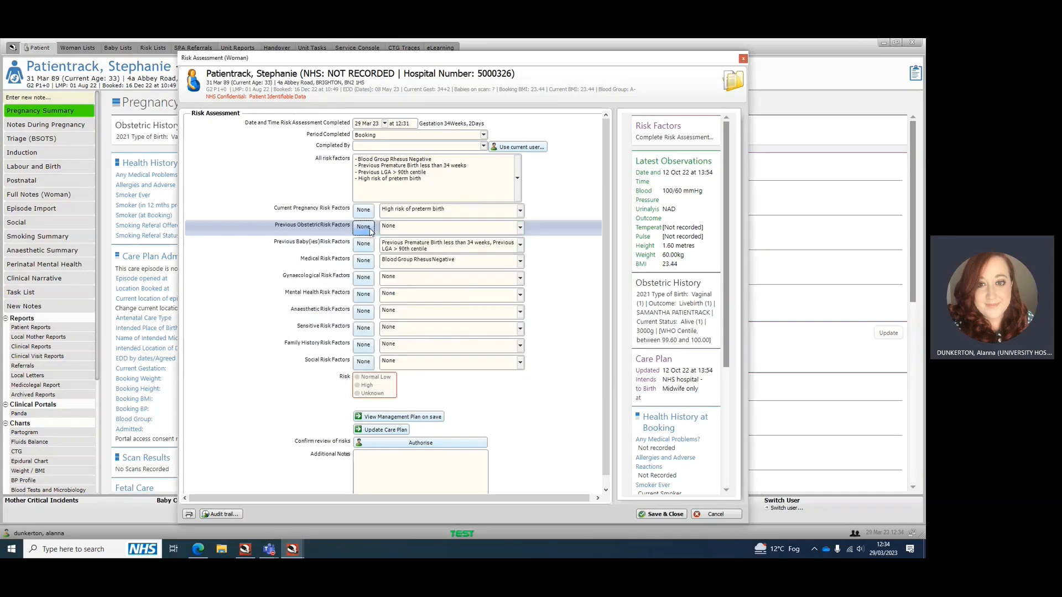
Open the selection list for all risk factors and browse through its risk categories
left_click(518, 176)
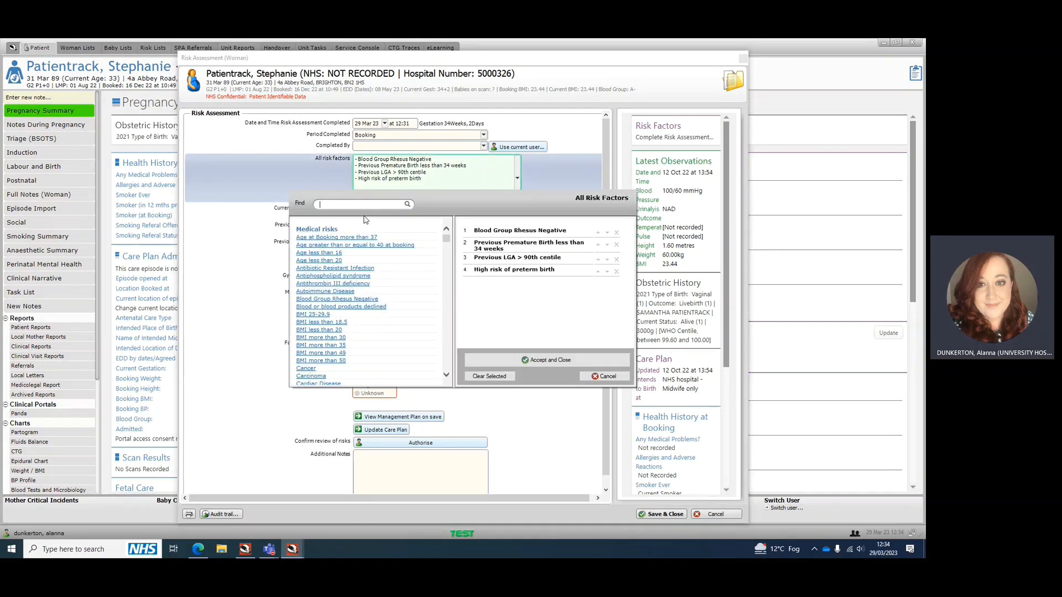
scroll(371, 243, "down", 15)
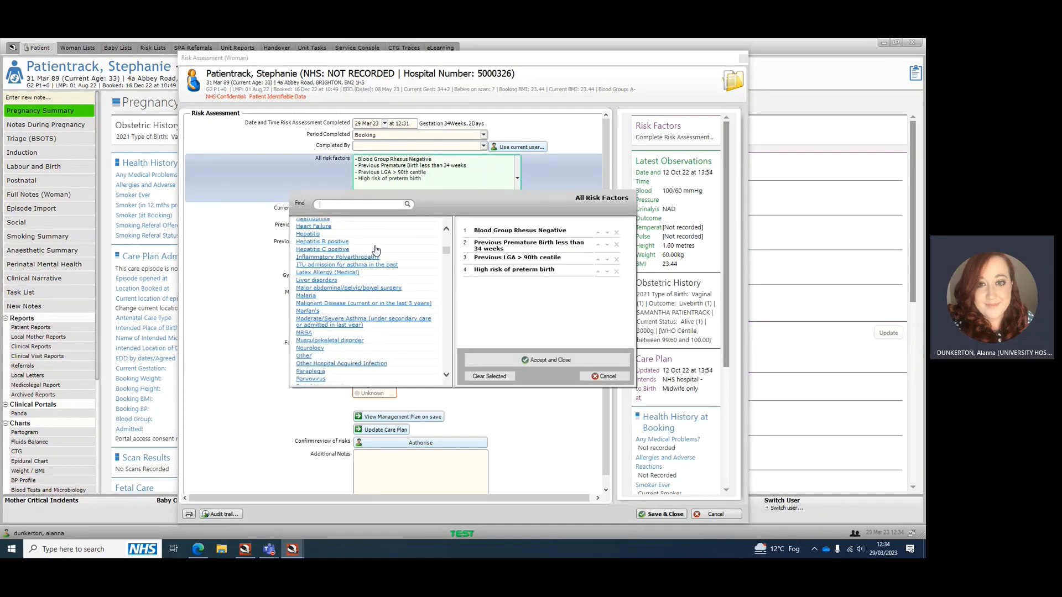
scroll(375, 250, "down", 15)
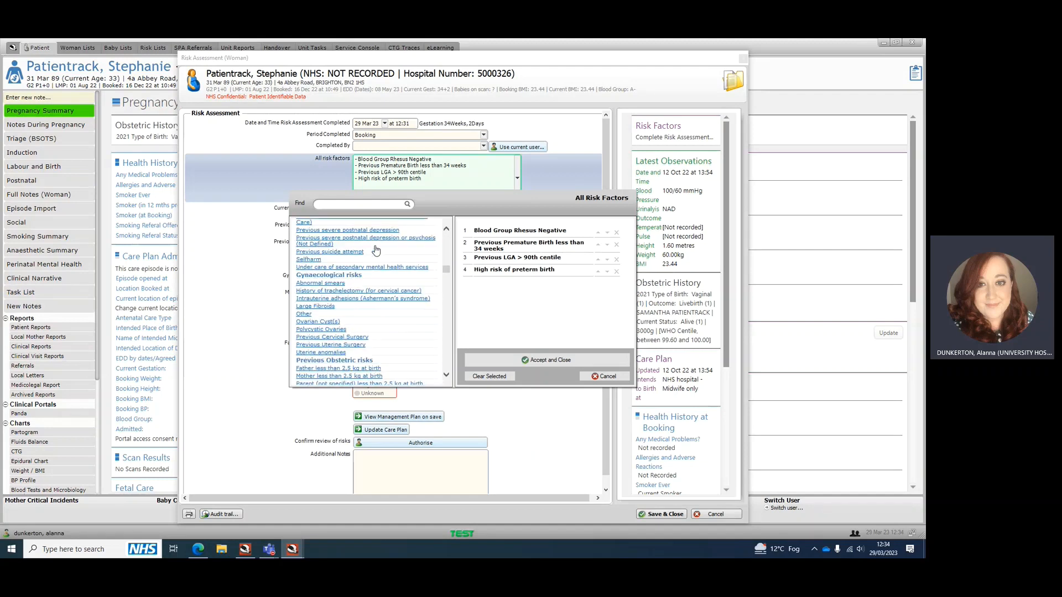
scroll(375, 250, "down", 6)
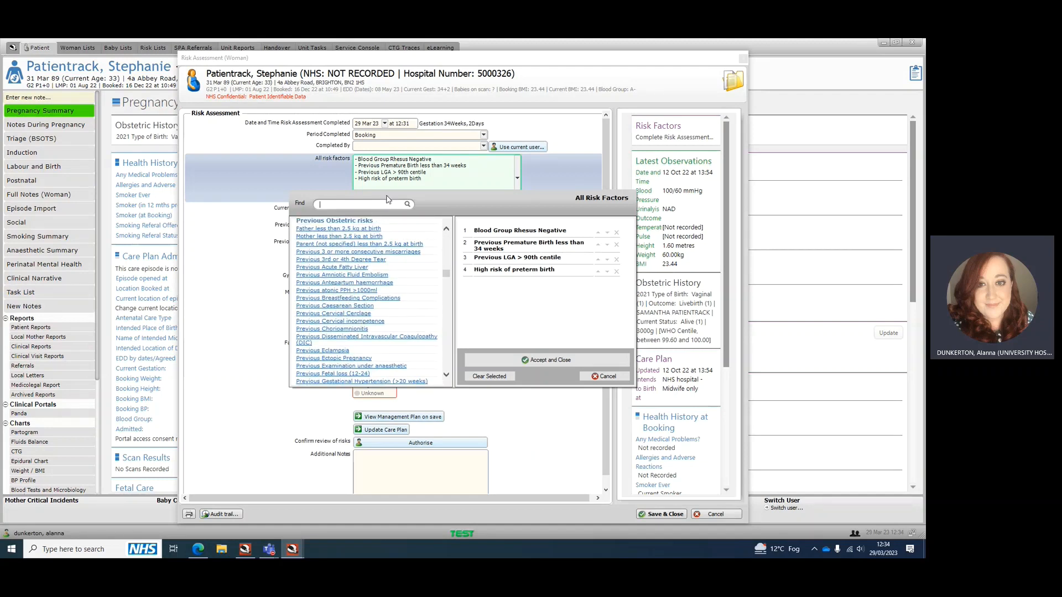
Search the risk factors for "other" and add an Other entry to the selection
type("other")
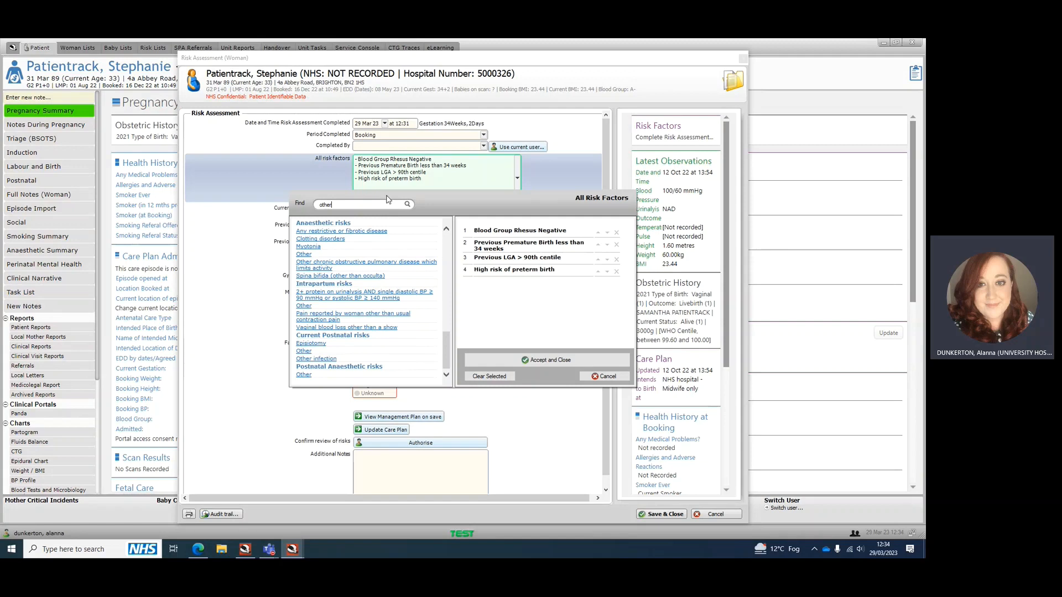
scroll(390, 226, "up", 1)
scroll(347, 269, "up", 3)
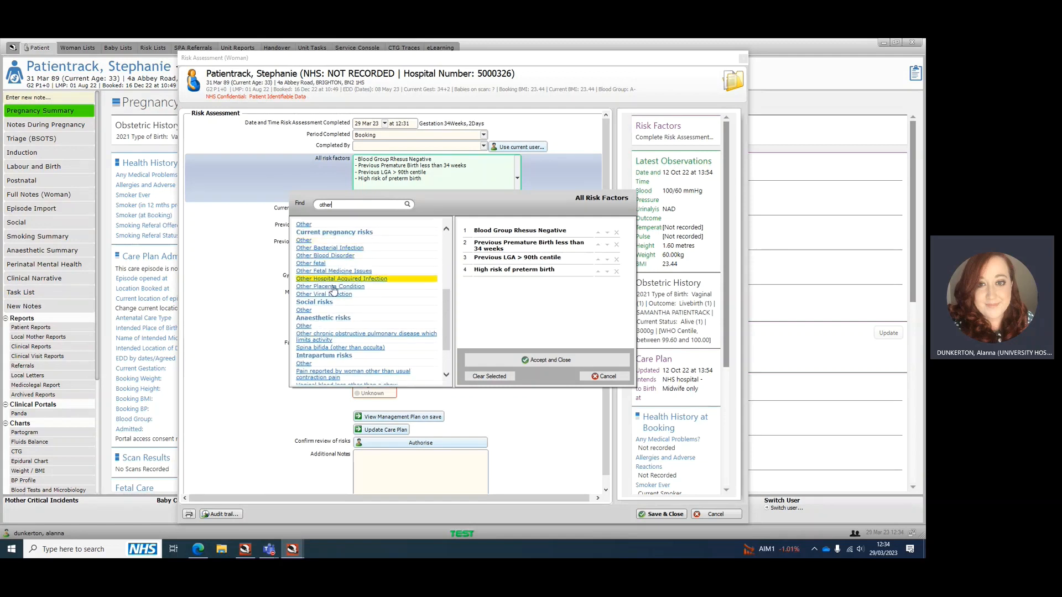
scroll(333, 293, "down", 3)
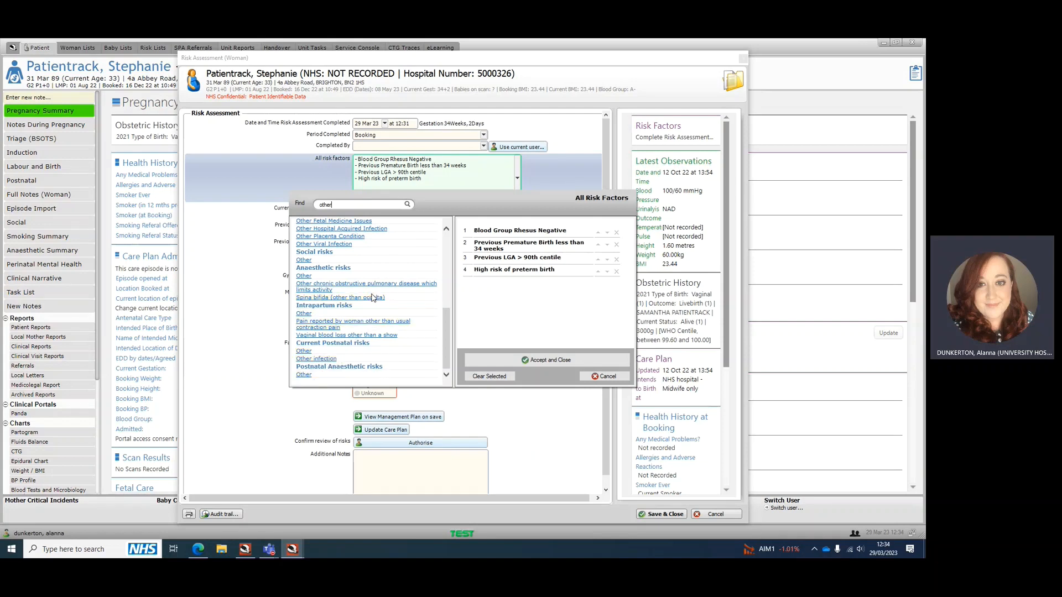
scroll(373, 298, "up", 2)
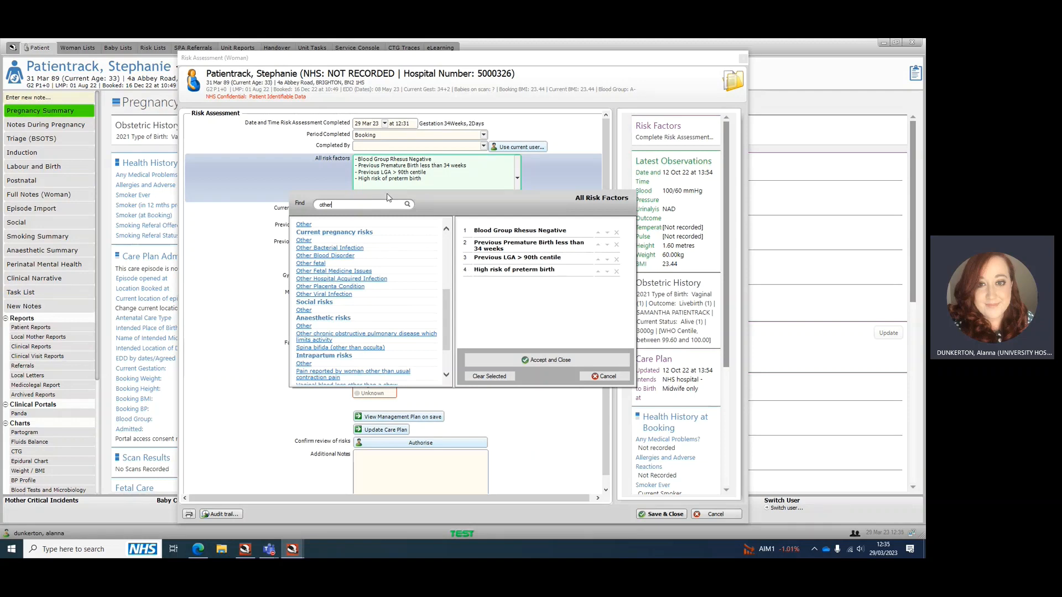
left_click(321, 226)
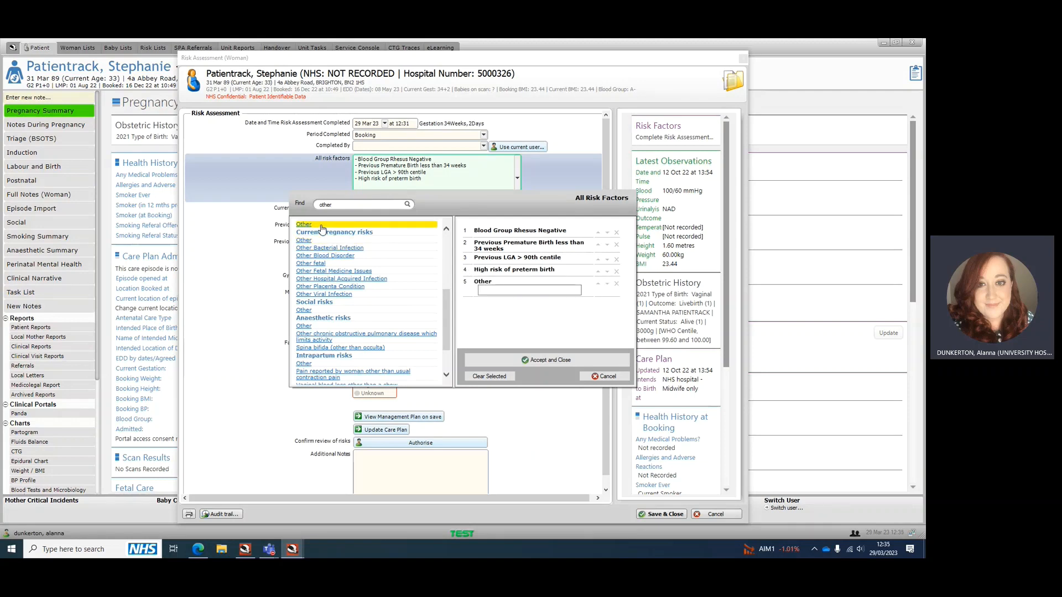
left_click(524, 289)
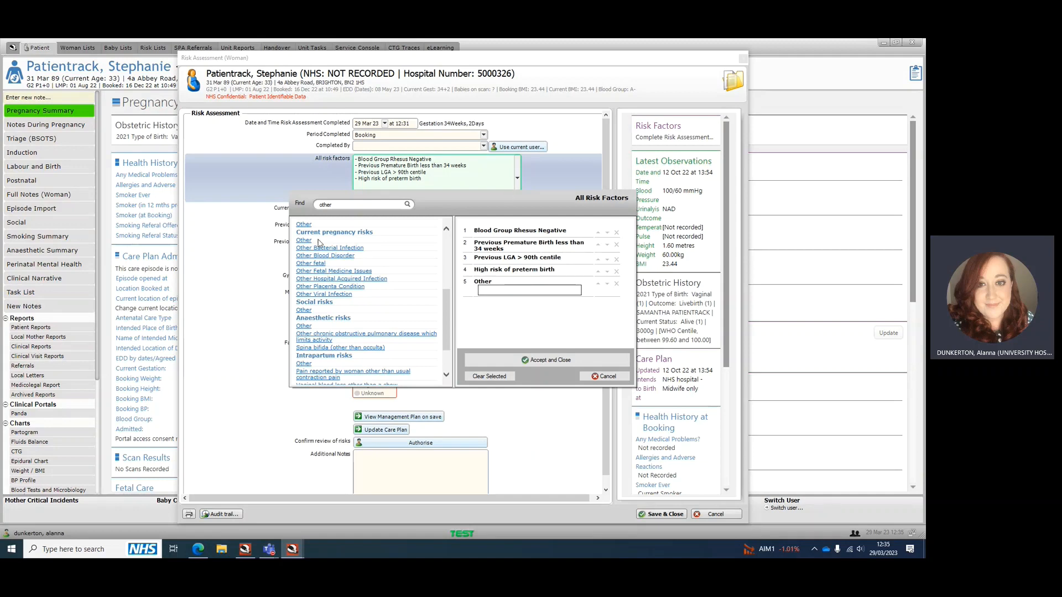
Replace the search with "rup" and add Preterm Premature Rupture of Membranes from the current pregnancy risks
scroll(359, 229, "up", 3)
left_click_drag(357, 205, 266, 209)
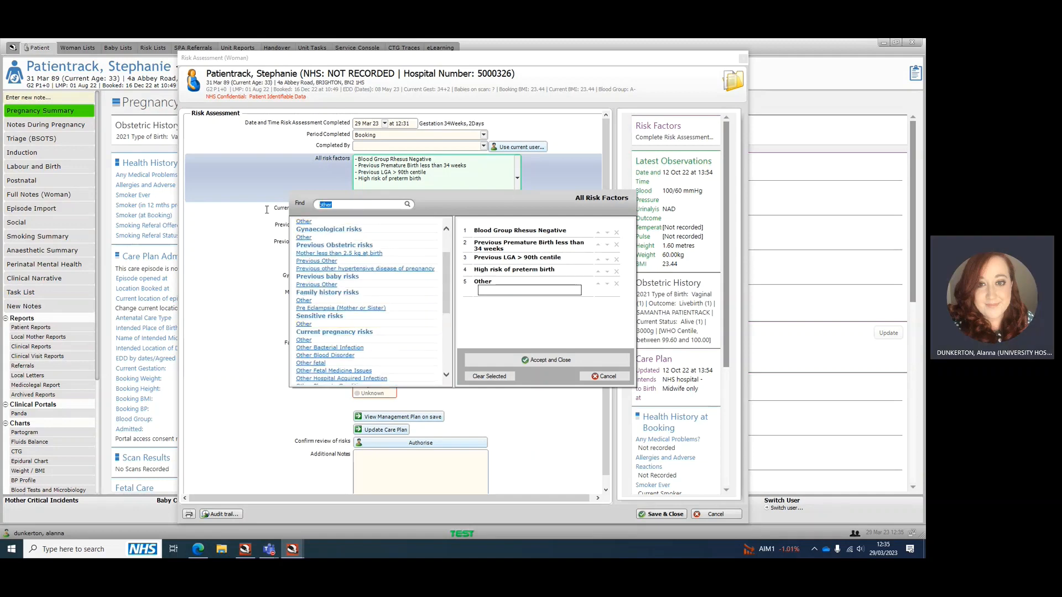
key("BackSpace")
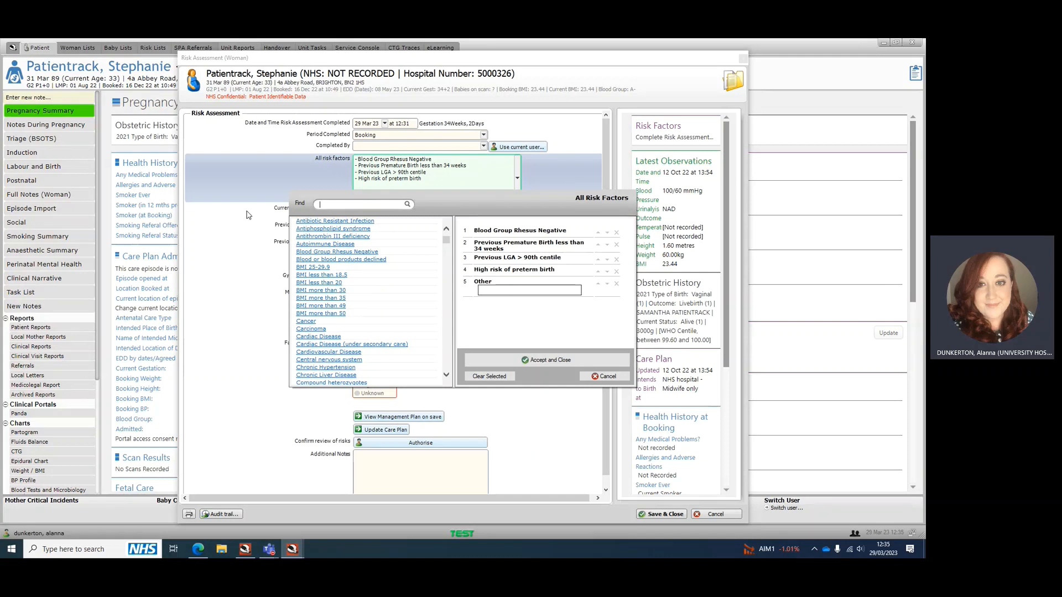
scroll(247, 214, "down", 2)
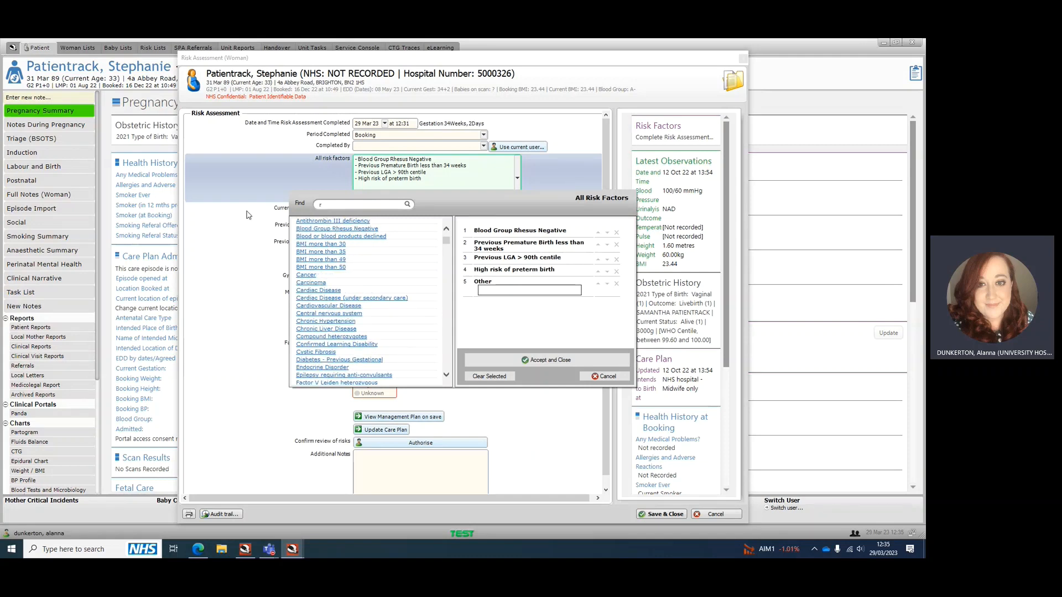
type("p")
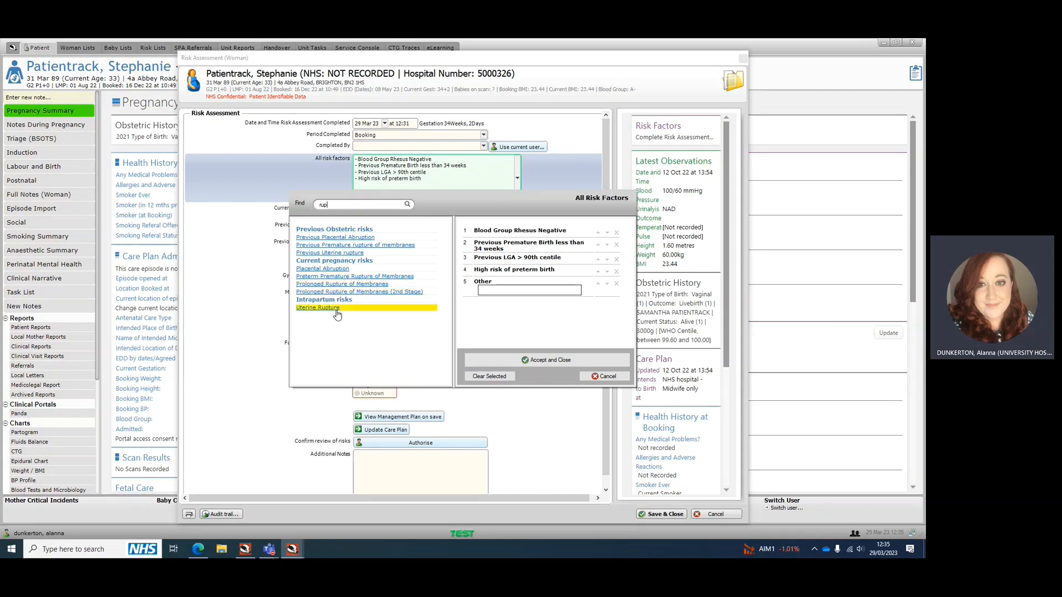
left_click(377, 278)
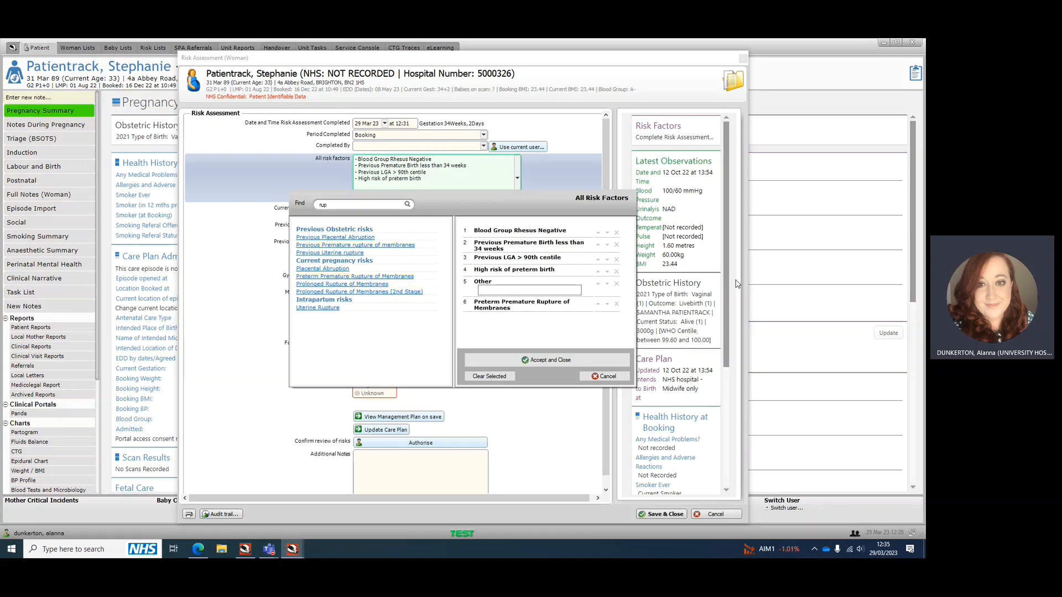
Remove the blank Other entry from the selection and accept the updated list of all risk factors
left_click(617, 284)
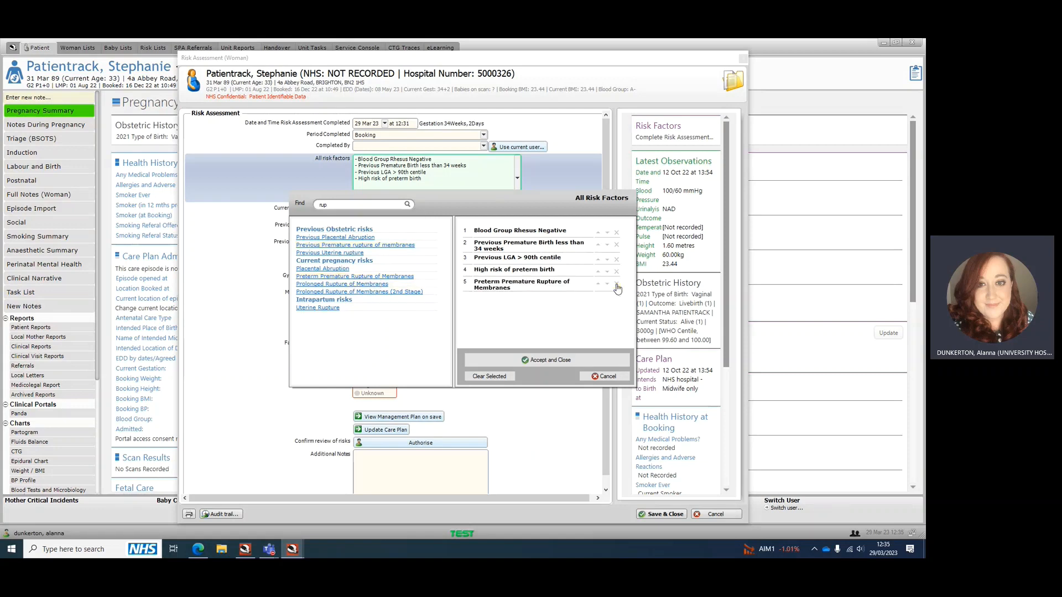
left_click(559, 360)
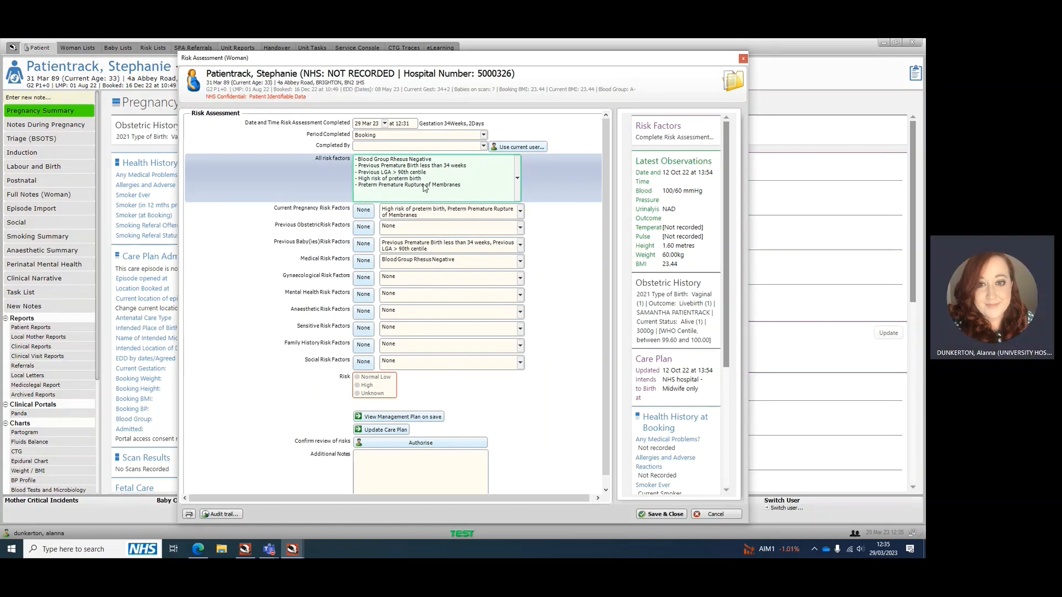
scroll(451, 314, "down", 1)
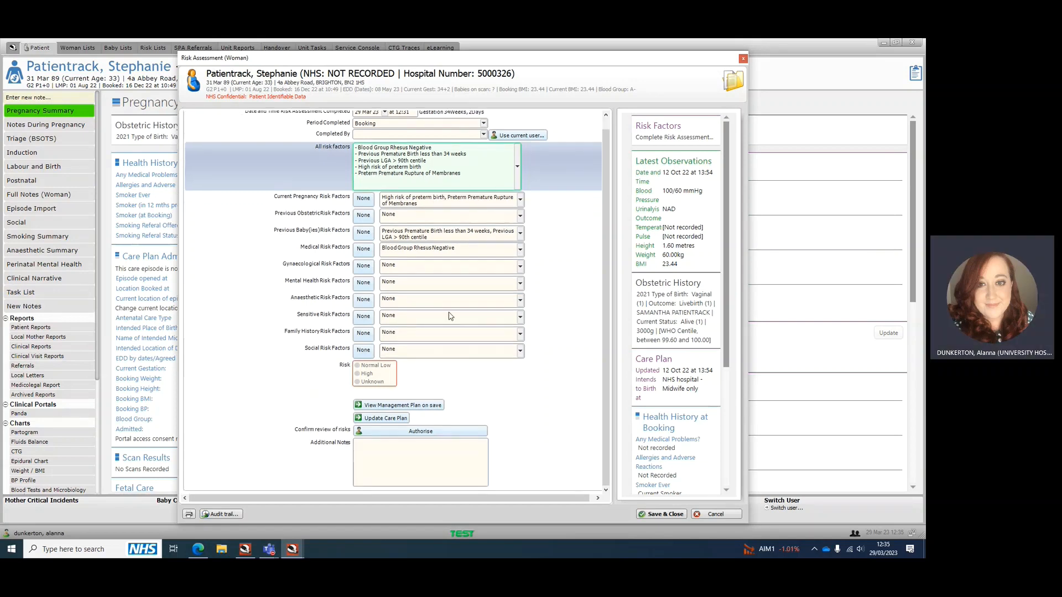
Rate the risk as High and authorise the review of risks with the username and account password, saving the assessment
left_click(358, 374)
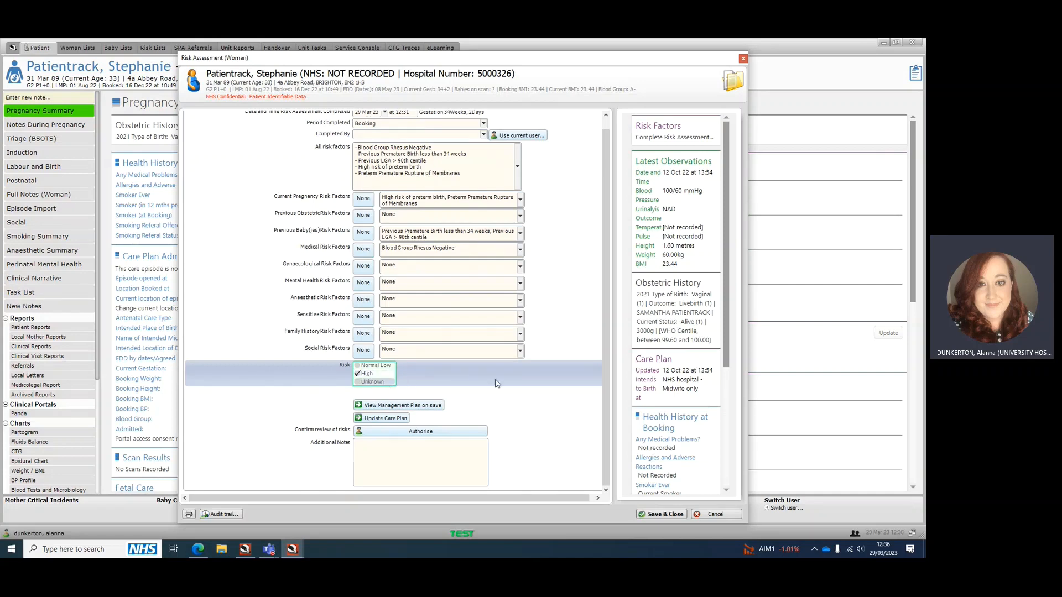
left_click(422, 432)
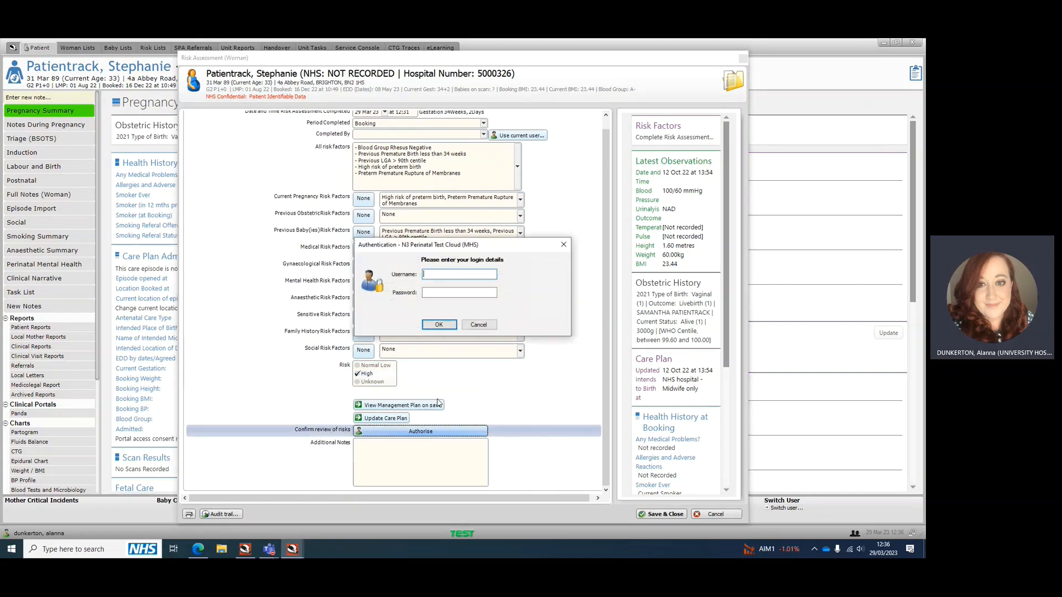
key("Tab")
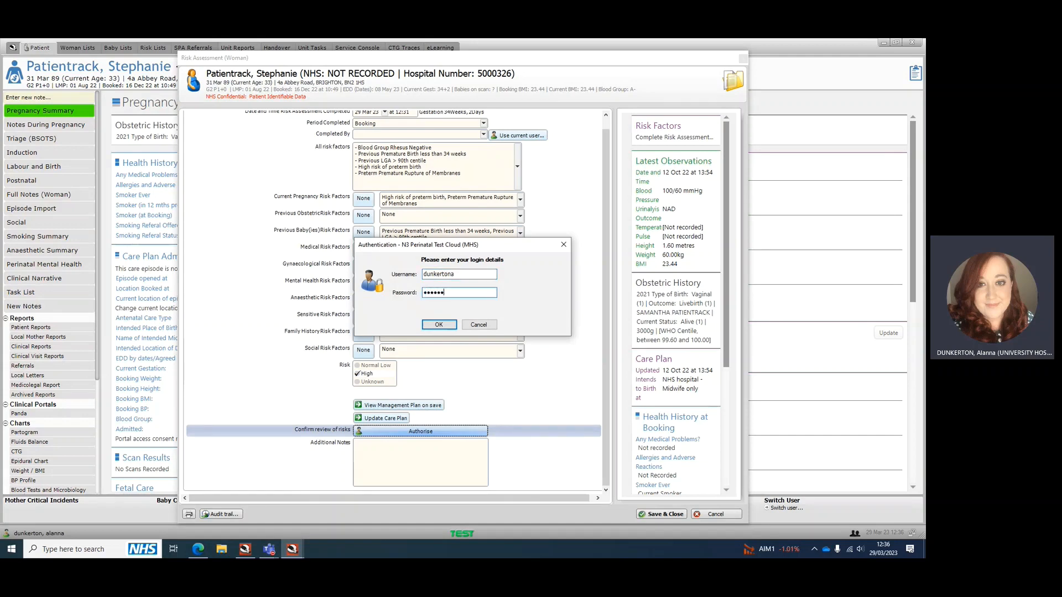
key("Return")
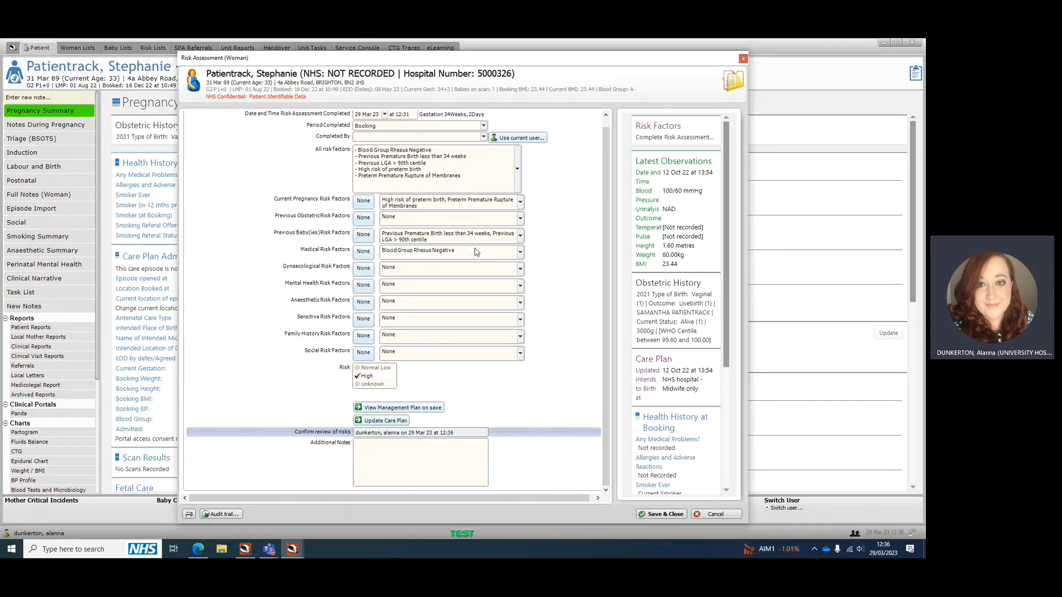
left_click(662, 514)
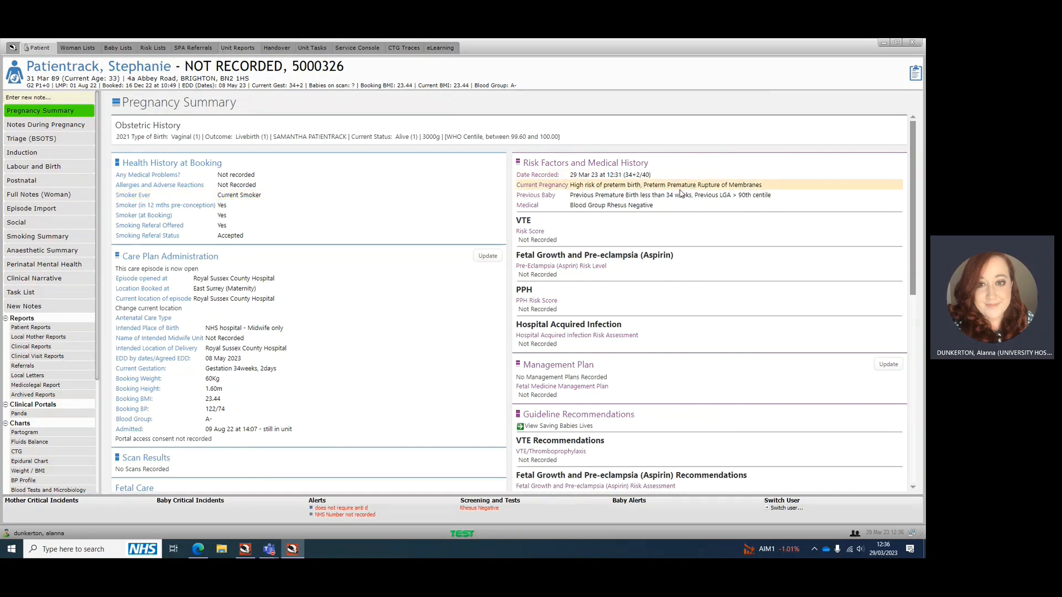
Reopen the saved risk assessment from the pregnancy summary and view its Period Completed options, closing it without changes
double_click(636, 200)
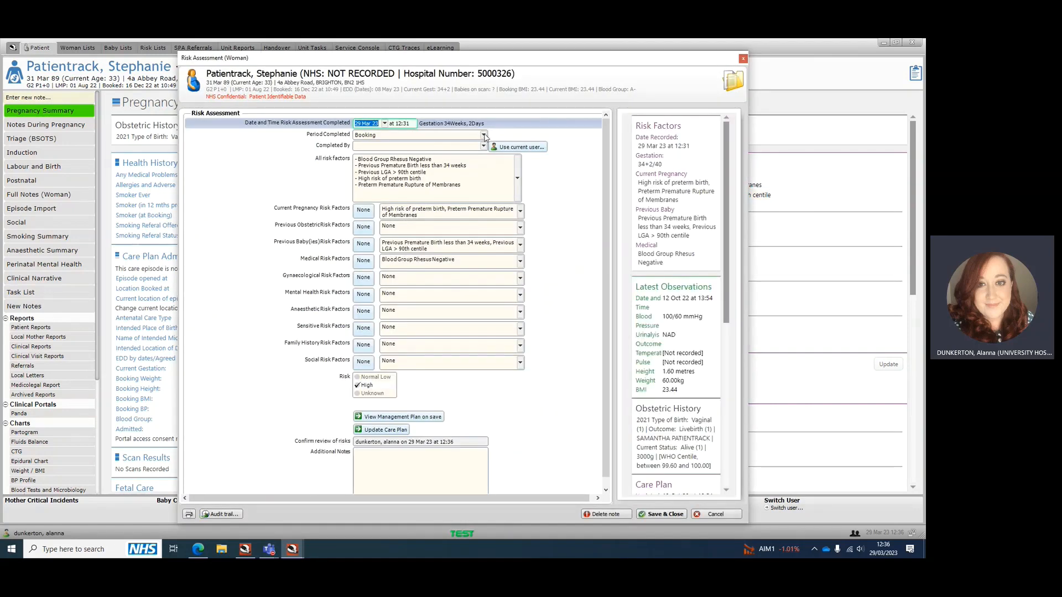
left_click(483, 135)
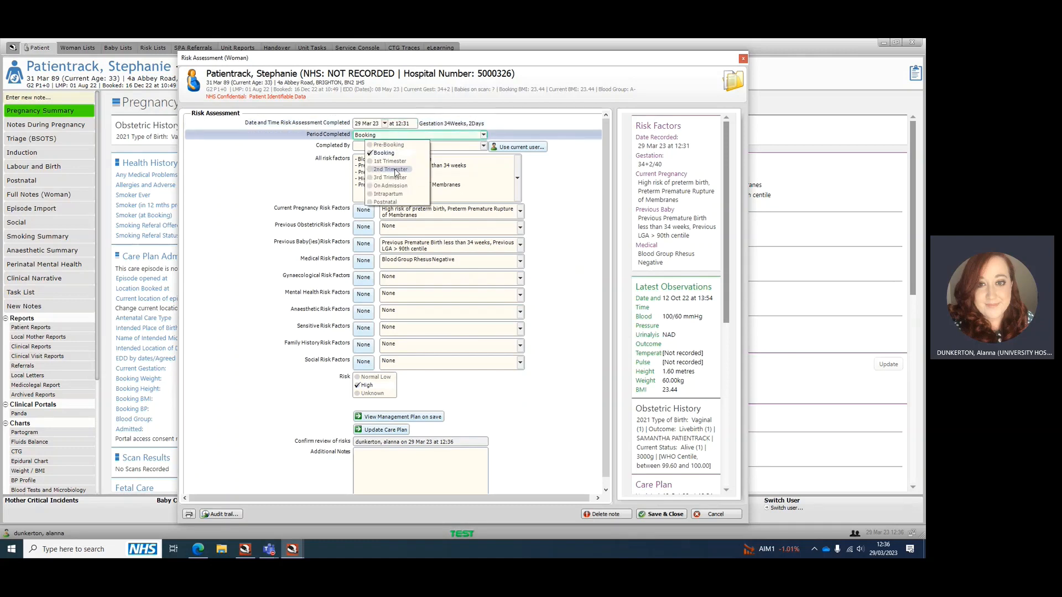
left_click(744, 58)
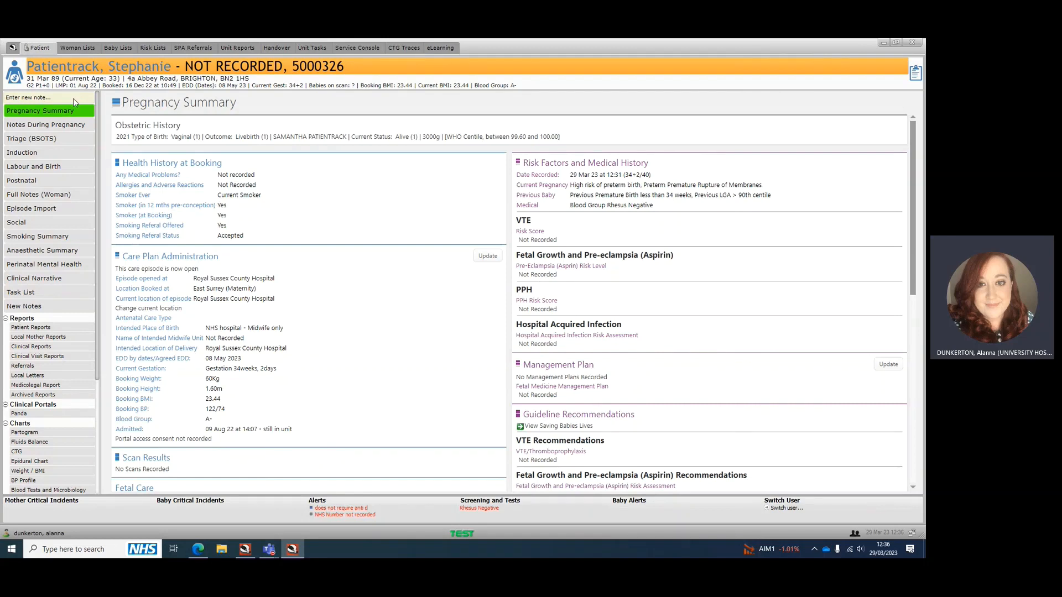
Find the Risk Assessment (Woman) note with "risk", open a new one to review its carried-over factors and period options, and cancel it
left_click(72, 99)
type("r")
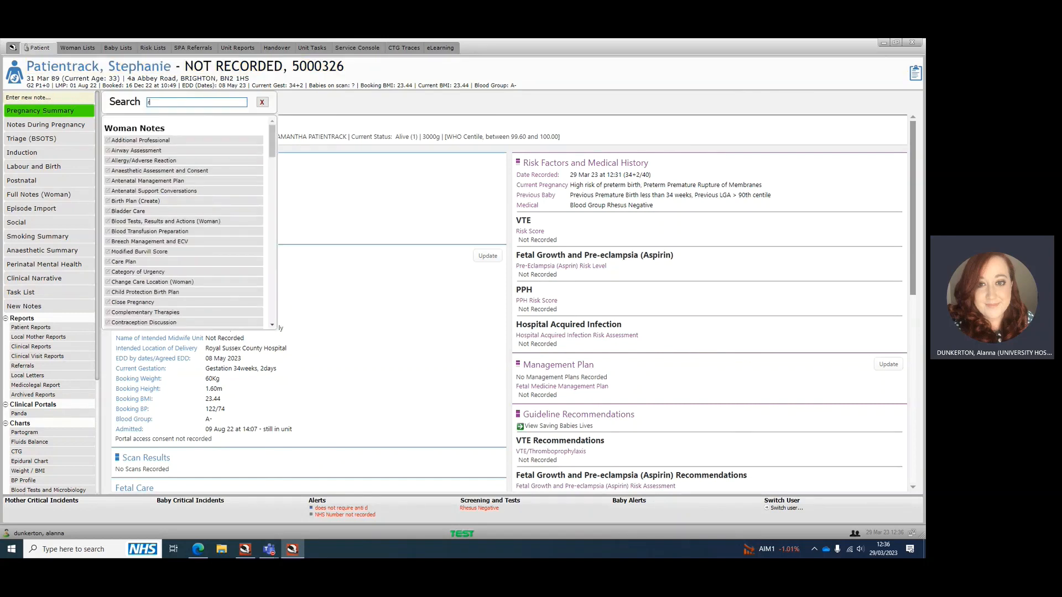
type("isk")
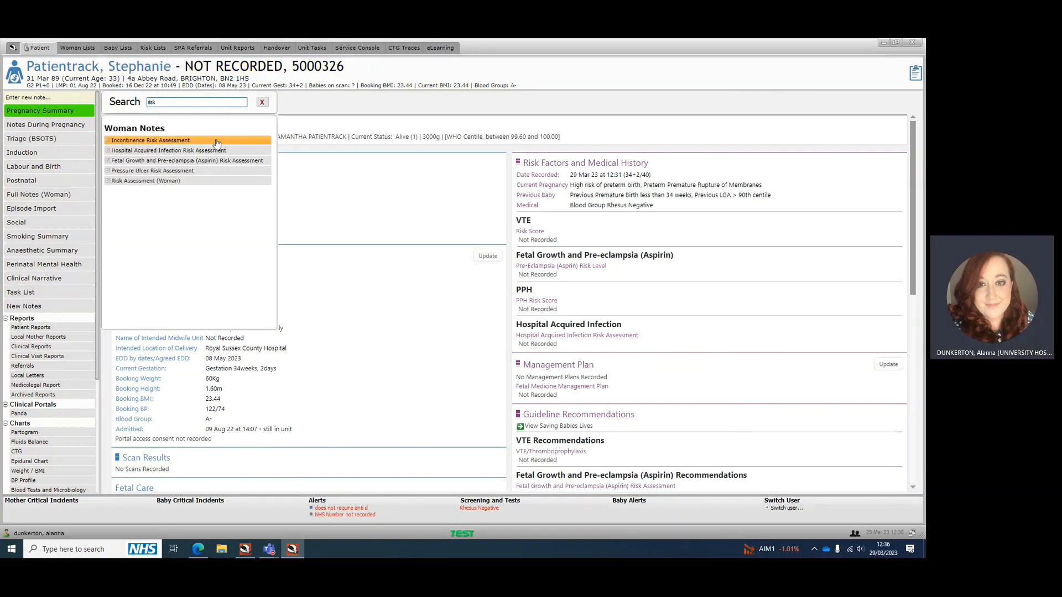
left_click(159, 181)
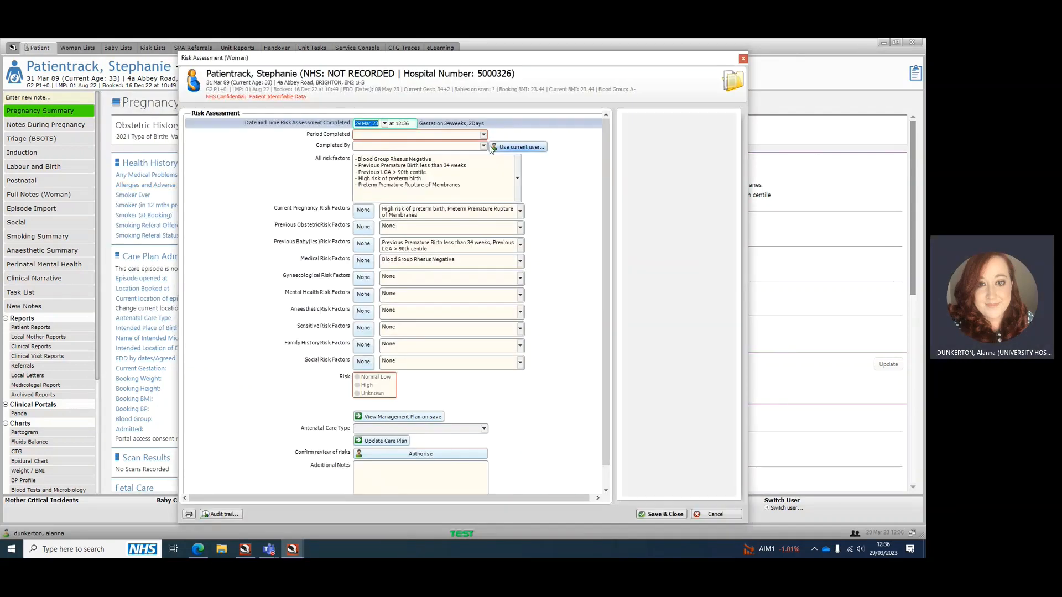
scroll(494, 169, "down", 1)
scroll(463, 350, "up", 1)
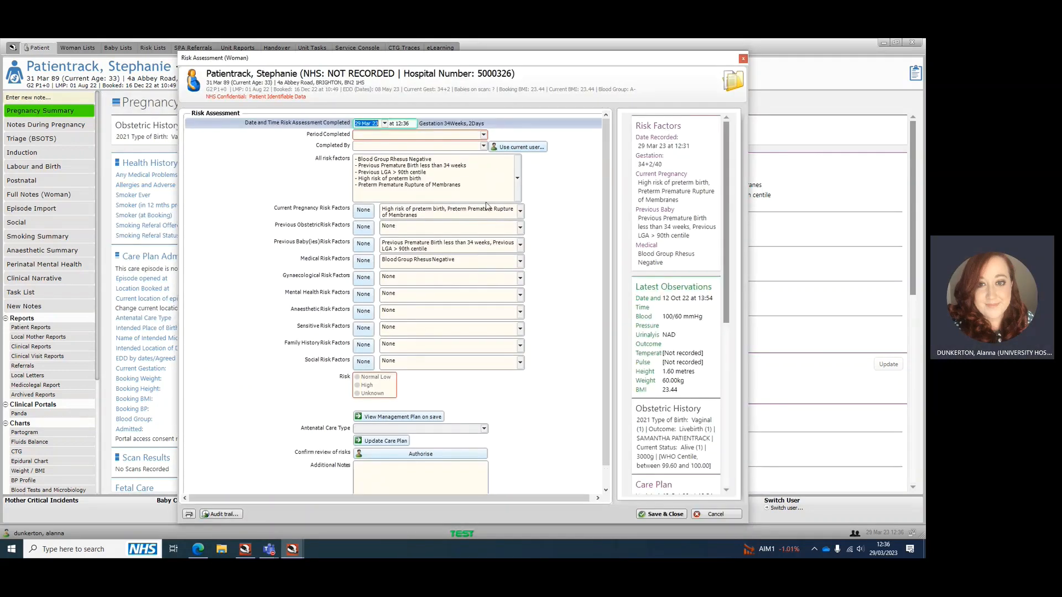
left_click(404, 136)
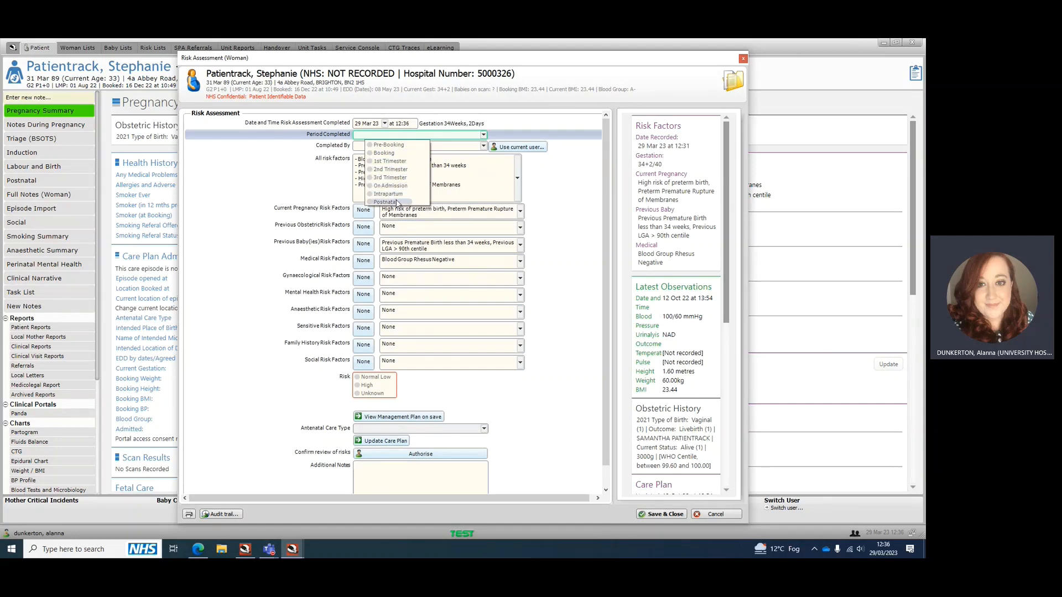
left_click(704, 513)
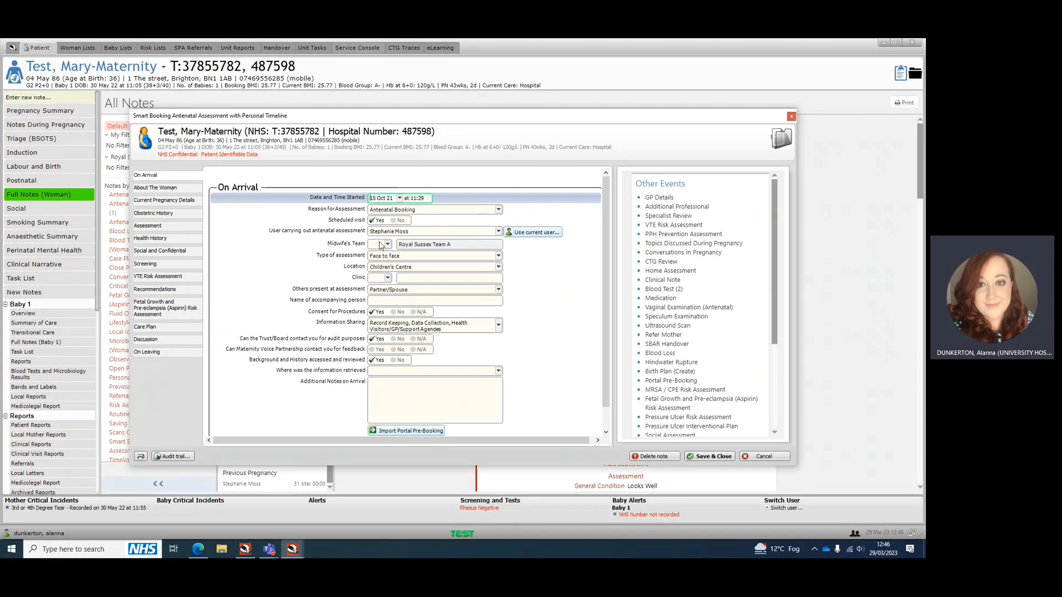
In the Smart Booking Antenatal Assessment's Recommendations section, populate the risk assessment from this booking
scroll(360, 252, "down", 1)
scroll(321, 258, "up", 1)
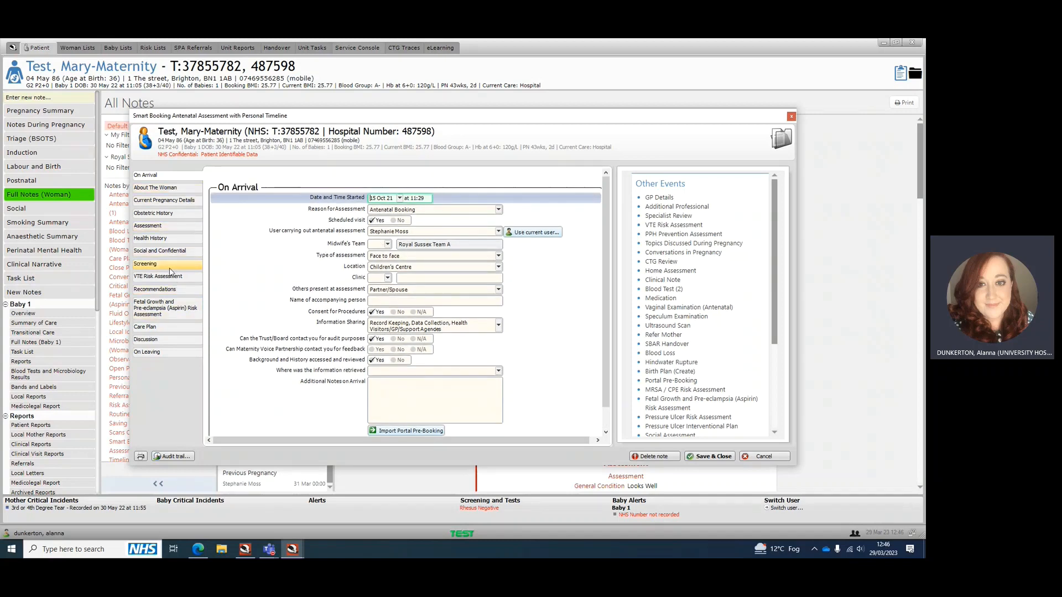
left_click(170, 292)
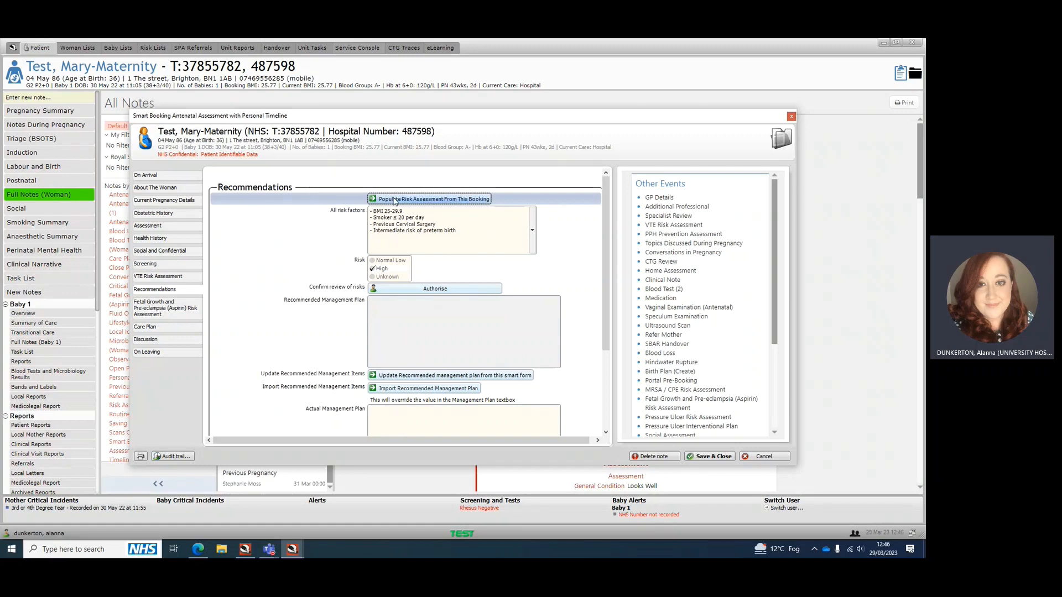
left_click(395, 200)
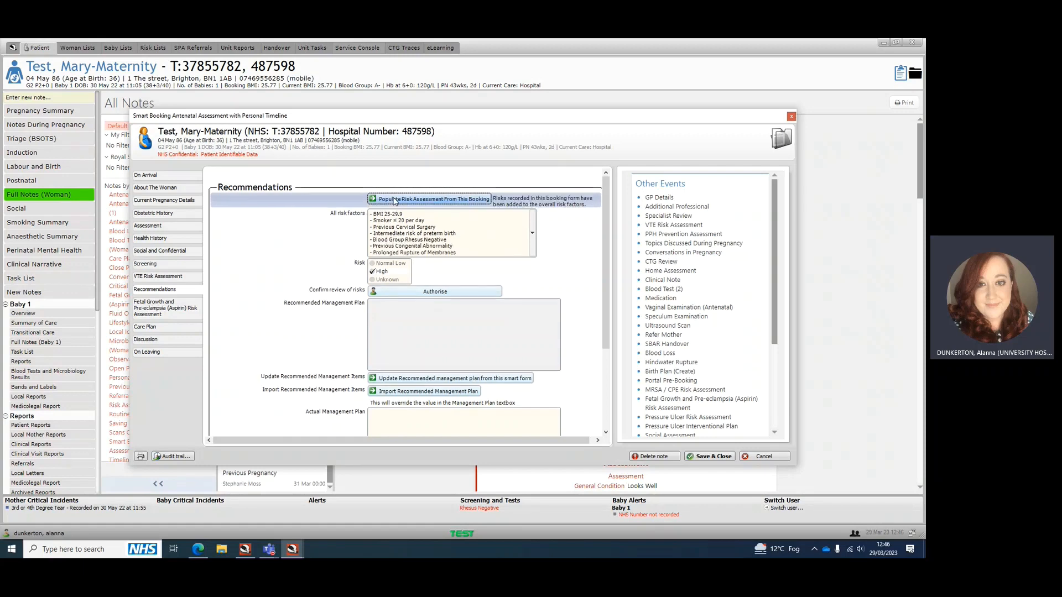
Review the Recommendations section and its populated risk factors in the selection list, leaving the list without changes
scroll(458, 226, "down", 1)
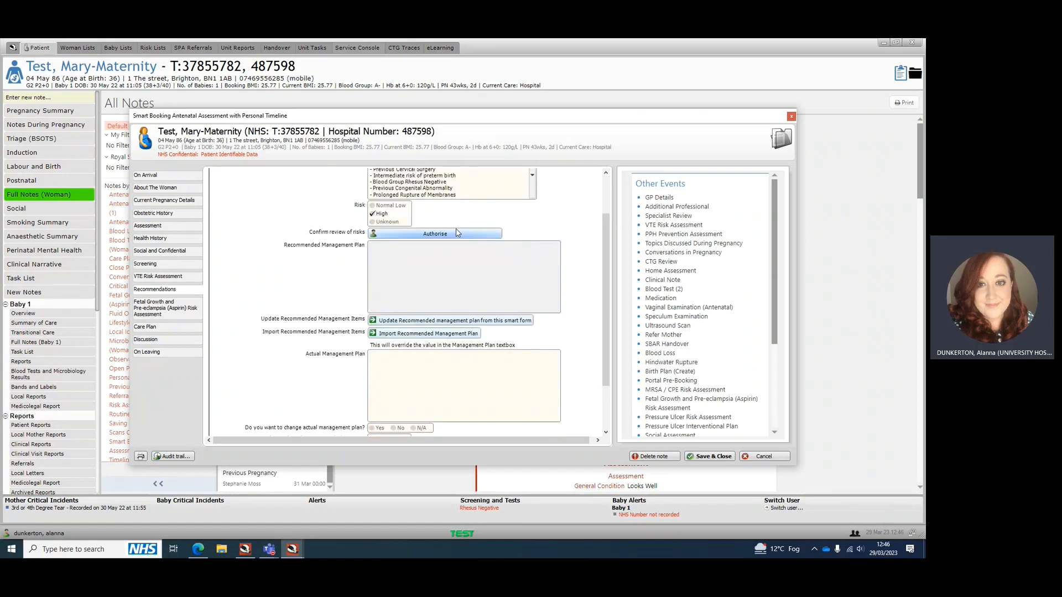
scroll(458, 226, "up", 1)
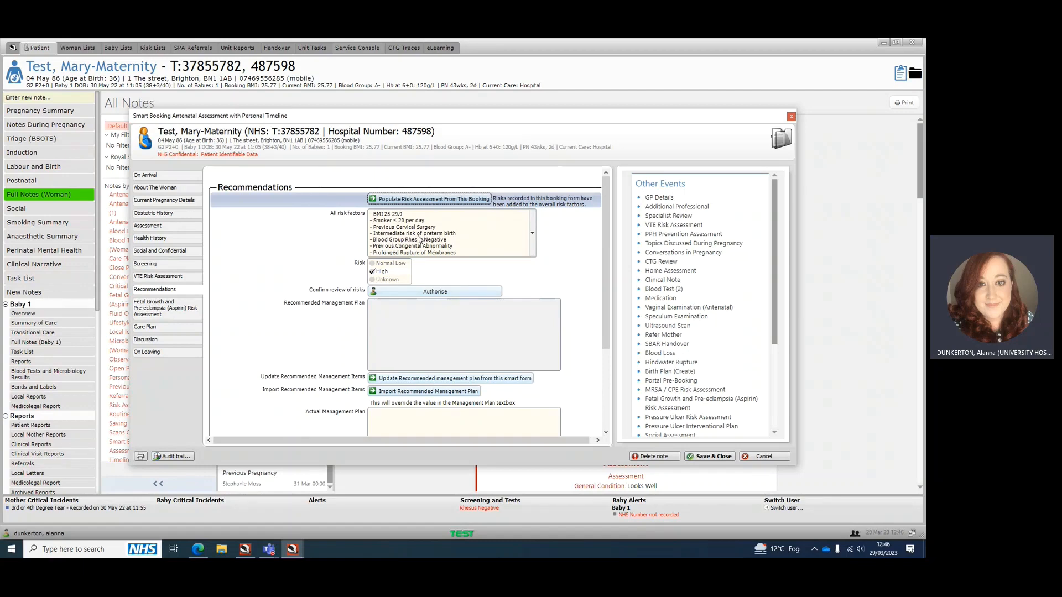
left_click(532, 233)
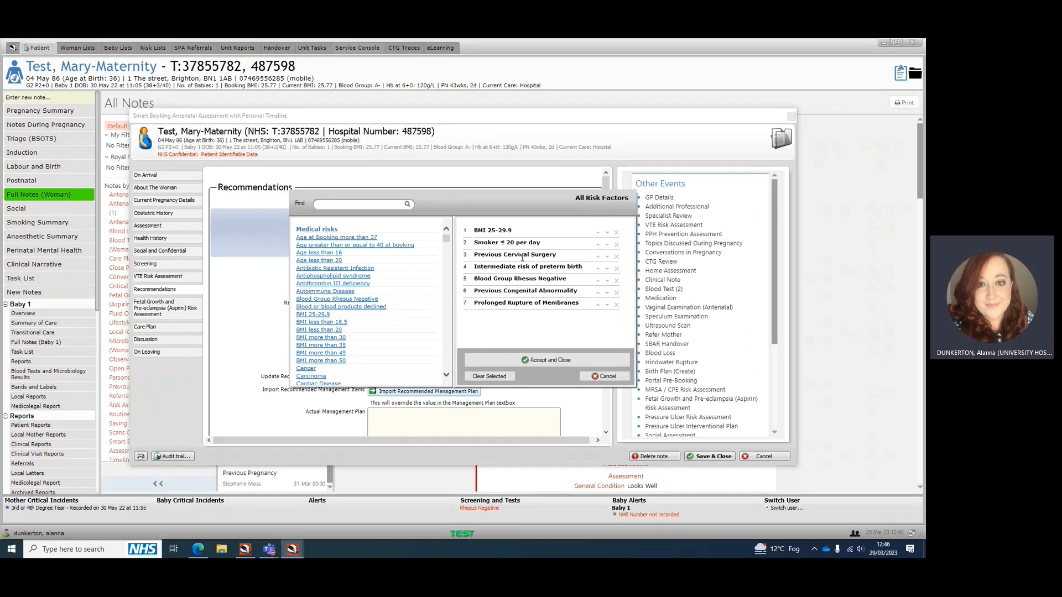
left_click(605, 376)
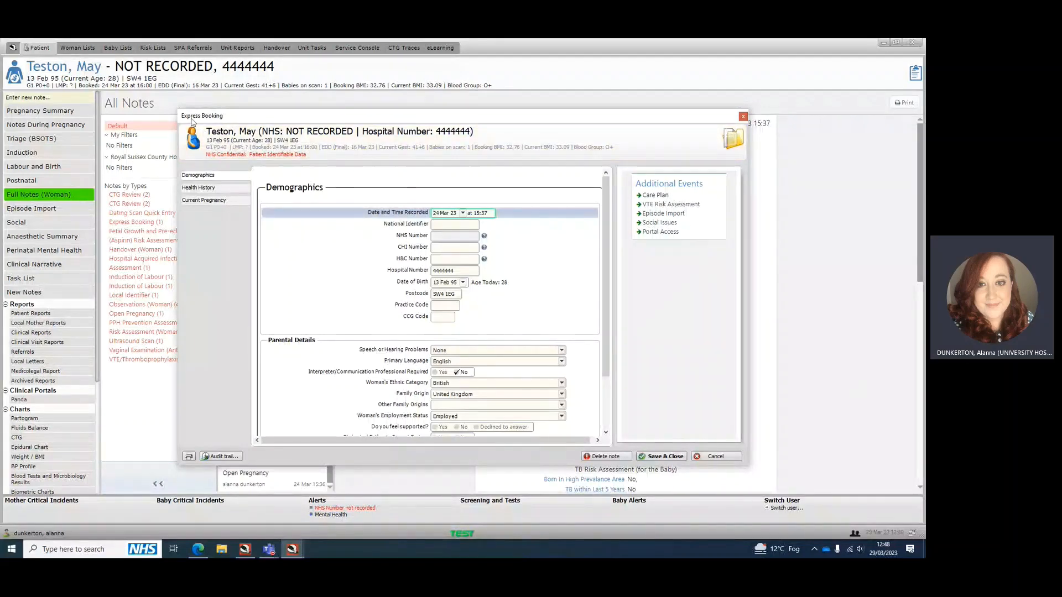
Examine the Express Booking's health history and its risk assessment down to the confirmed risk review, and save and close the note
left_click(199, 188)
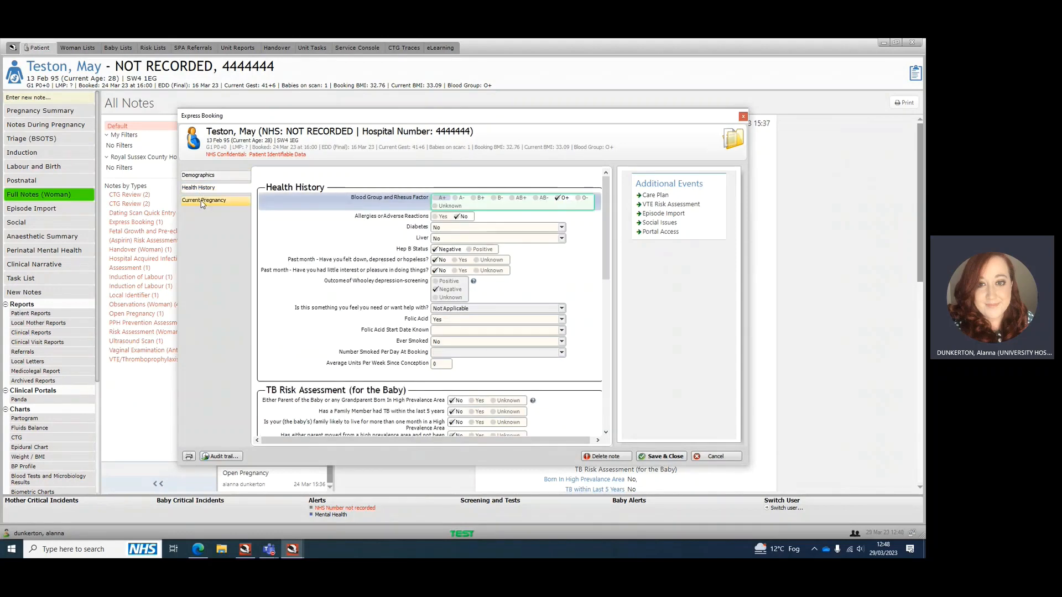
left_click(202, 200)
scroll(329, 216, "down", 3)
scroll(327, 216, "up", 5)
scroll(328, 215, "down", 4)
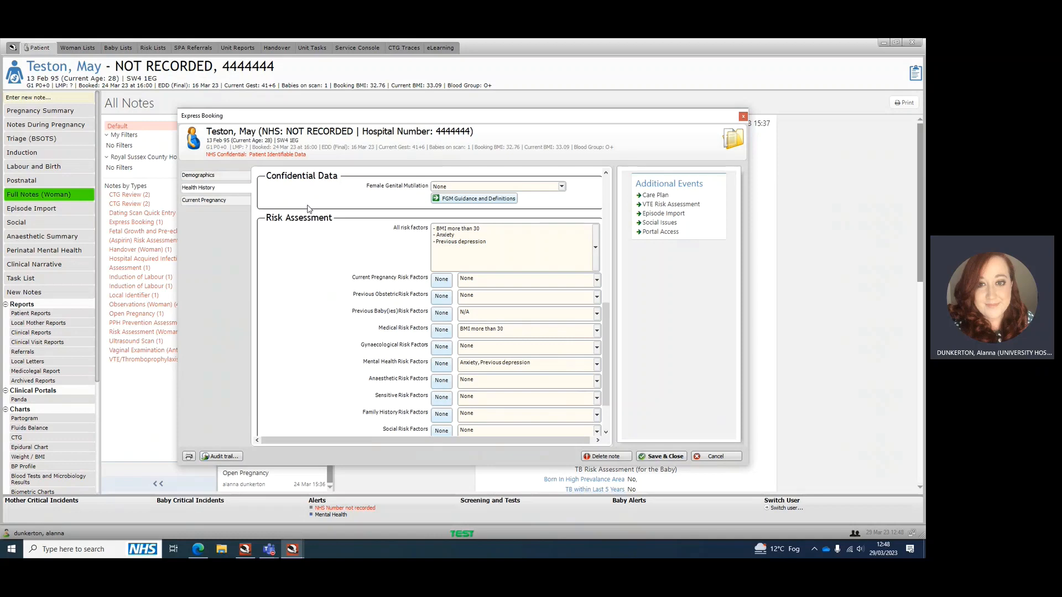
scroll(324, 203, "up", 3)
scroll(326, 208, "down", 5)
scroll(336, 209, "up", 2)
scroll(483, 238, "down", 3)
scroll(499, 252, "up", 5)
scroll(495, 253, "down", 5)
scroll(414, 221, "up", 6)
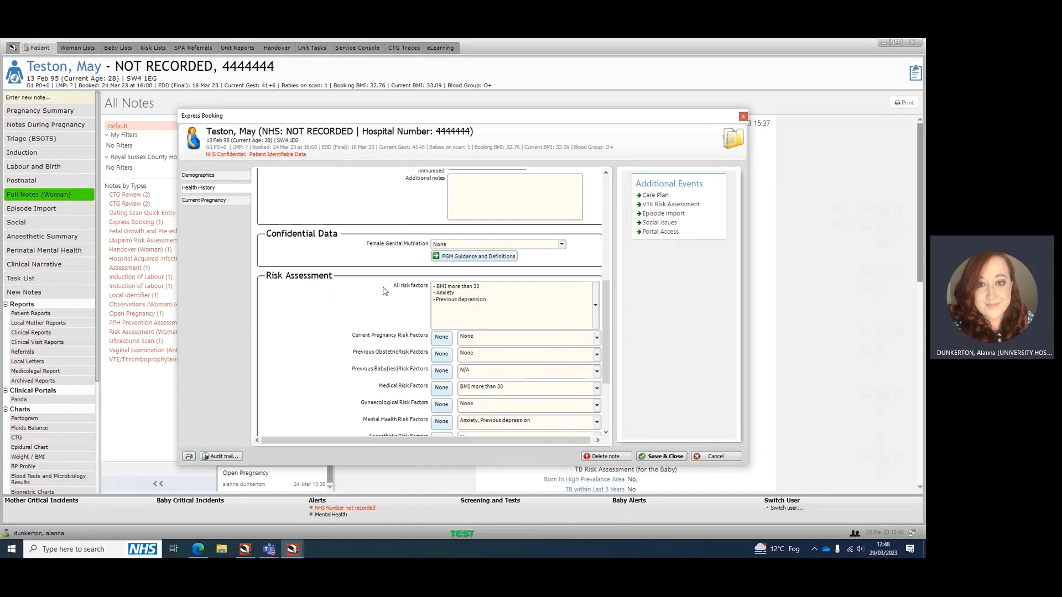
scroll(385, 291, "down", 6)
scroll(389, 267, "up", 6)
scroll(416, 297, "down", 3)
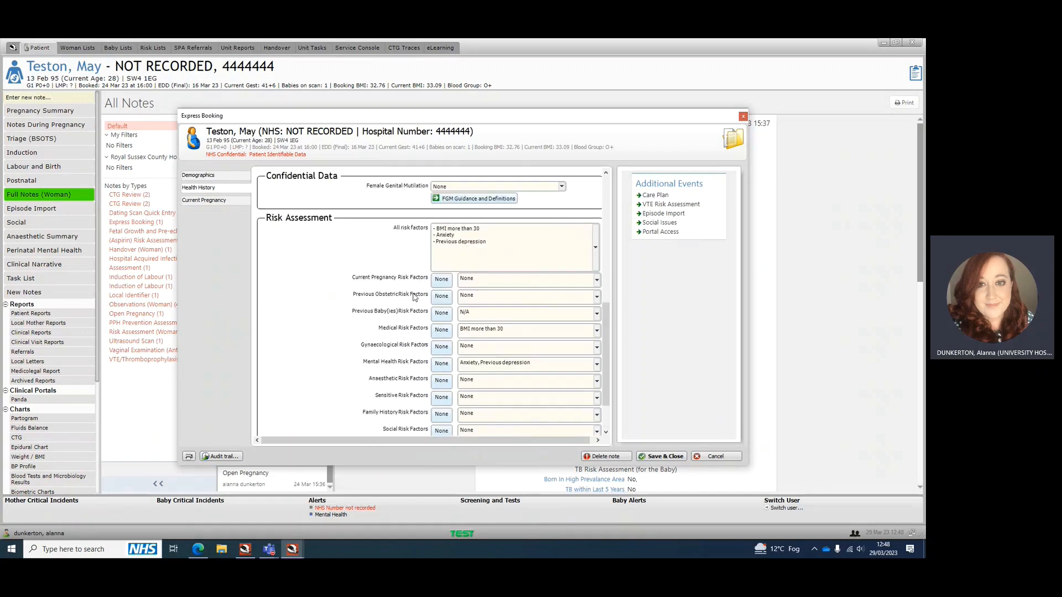
scroll(452, 281, "down", 3)
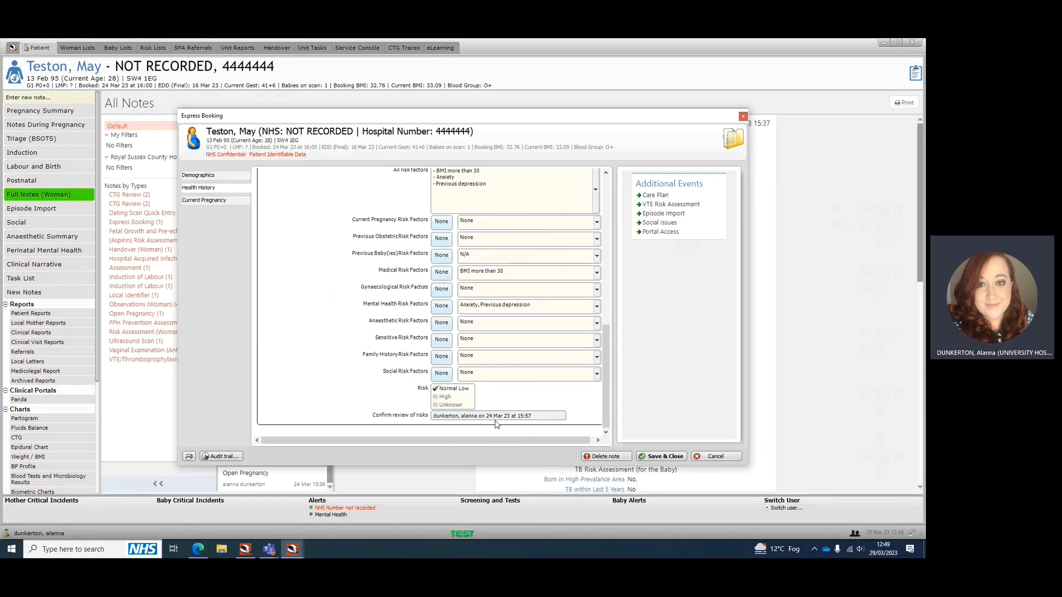
left_click(669, 458)
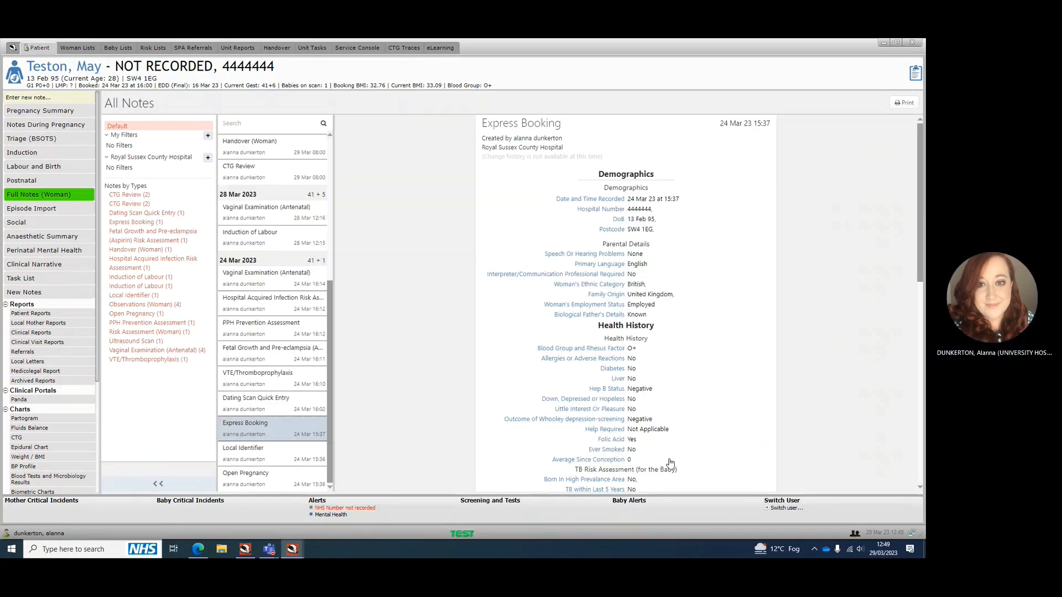
From the pregnancy summary, search the new notes for "risk" and start a Risk Assessment (Woman) note
left_click(52, 111)
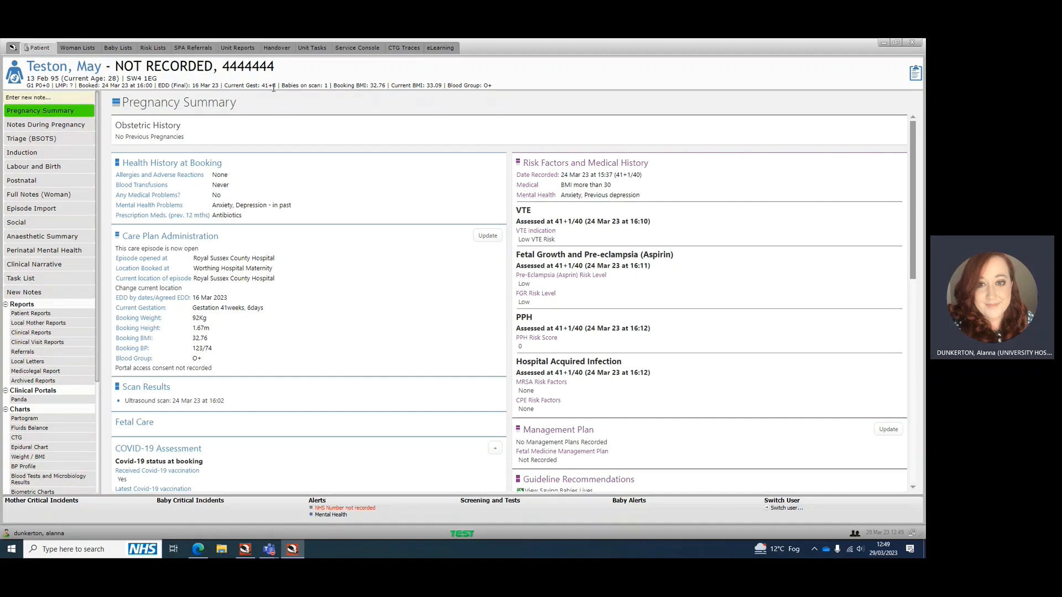
left_click(70, 100)
type("risk")
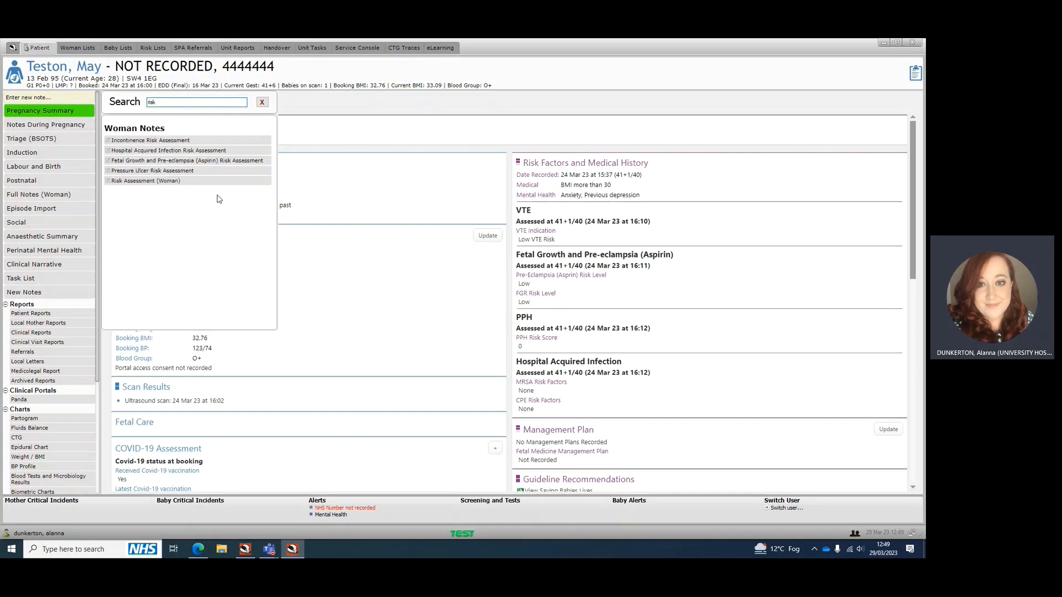
left_click(158, 182)
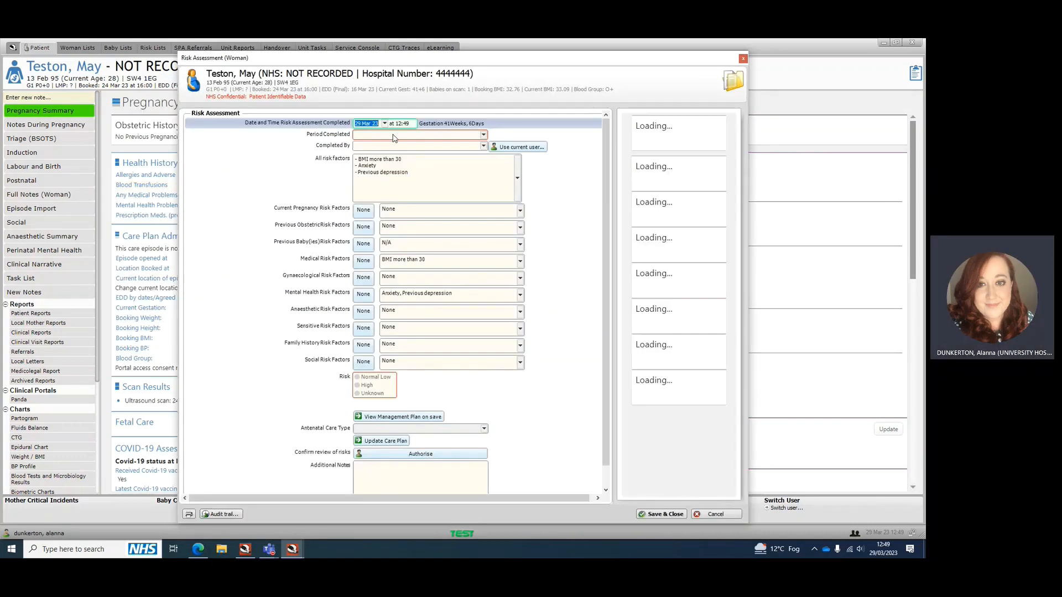
Set the period completed to On Admission and record the current user as the person completing the assessment
left_click(374, 137)
left_click(398, 189)
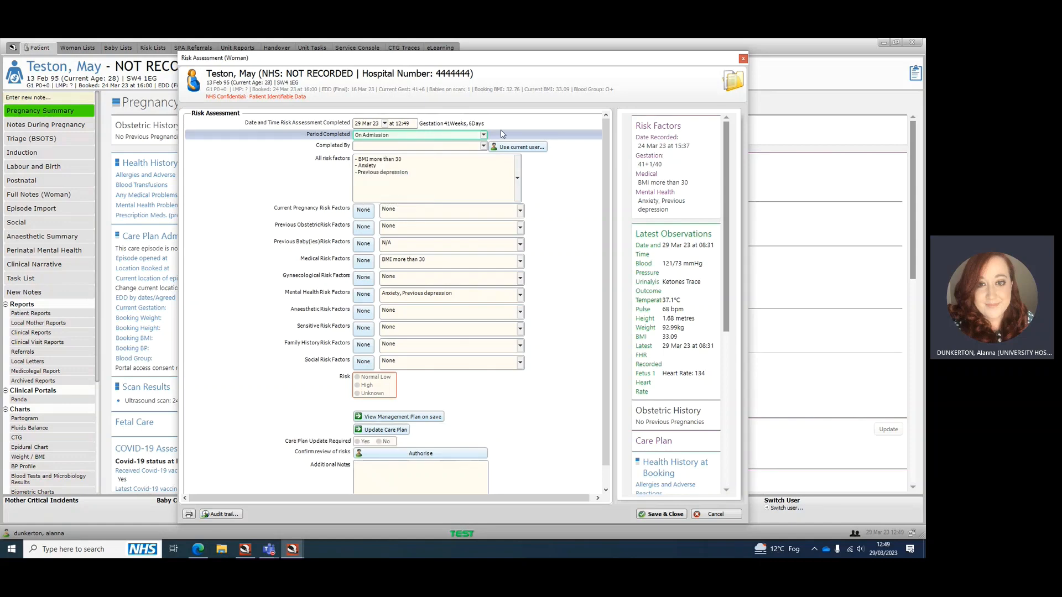
left_click(505, 147)
Search the full risk factor list for "ind" and "post", and leave the list without changing the selection
left_click(518, 188)
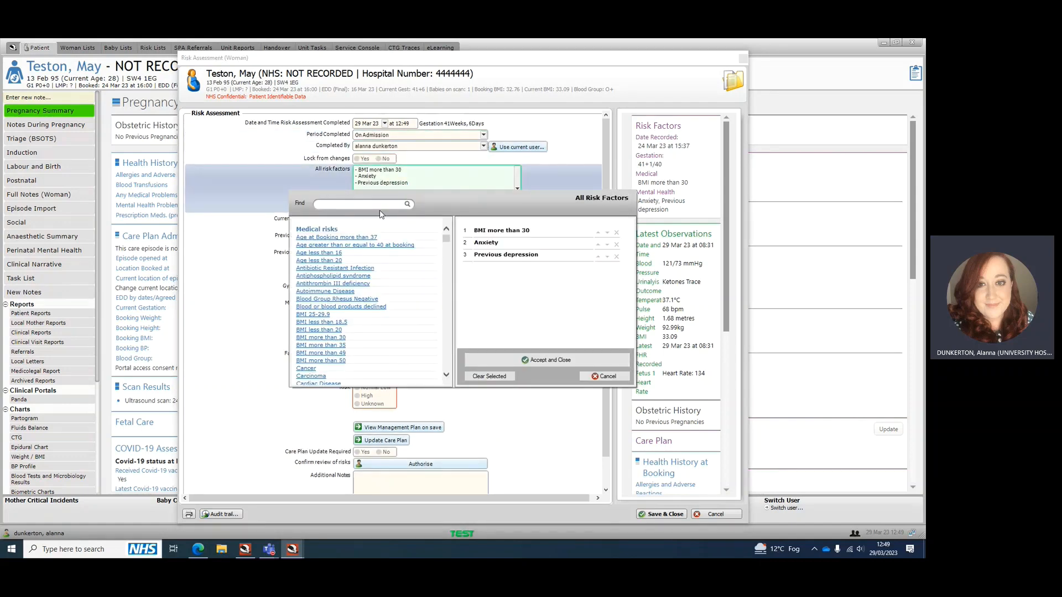
type("ind")
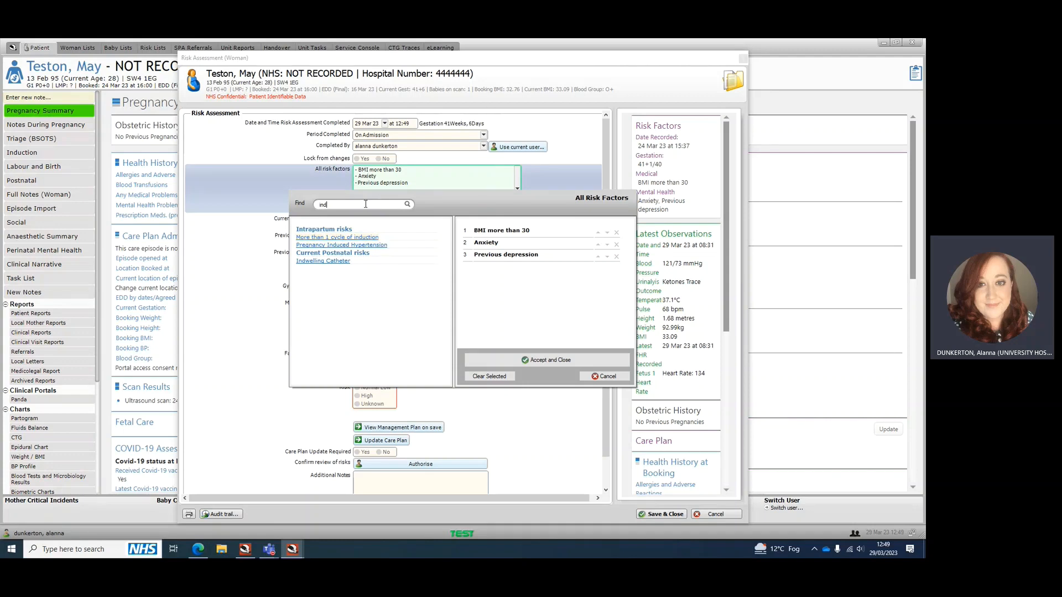
left_click_drag(366, 204, 209, 219)
key("BackSpace")
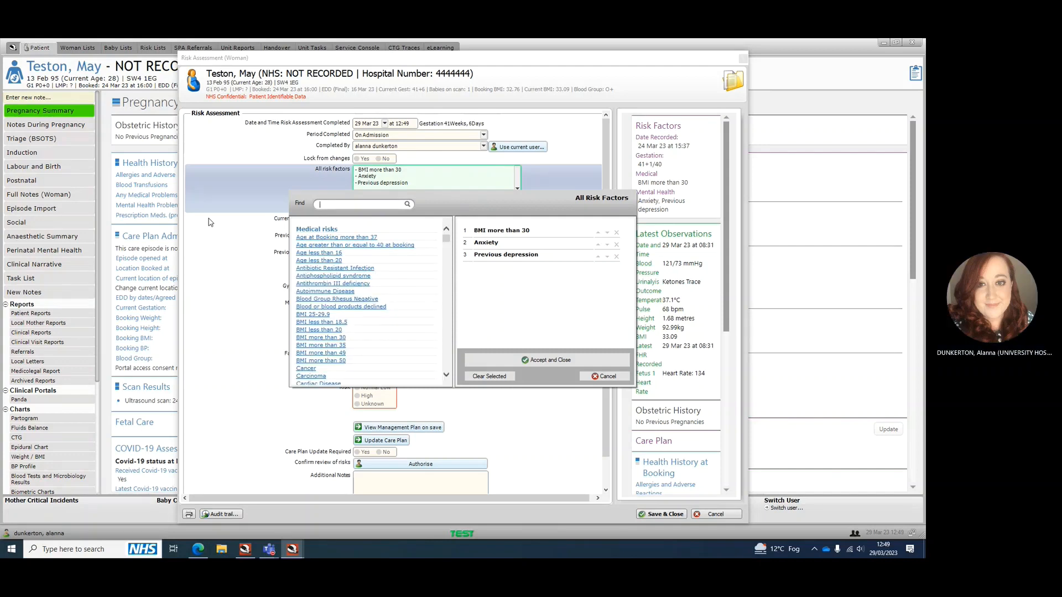
type("pros")
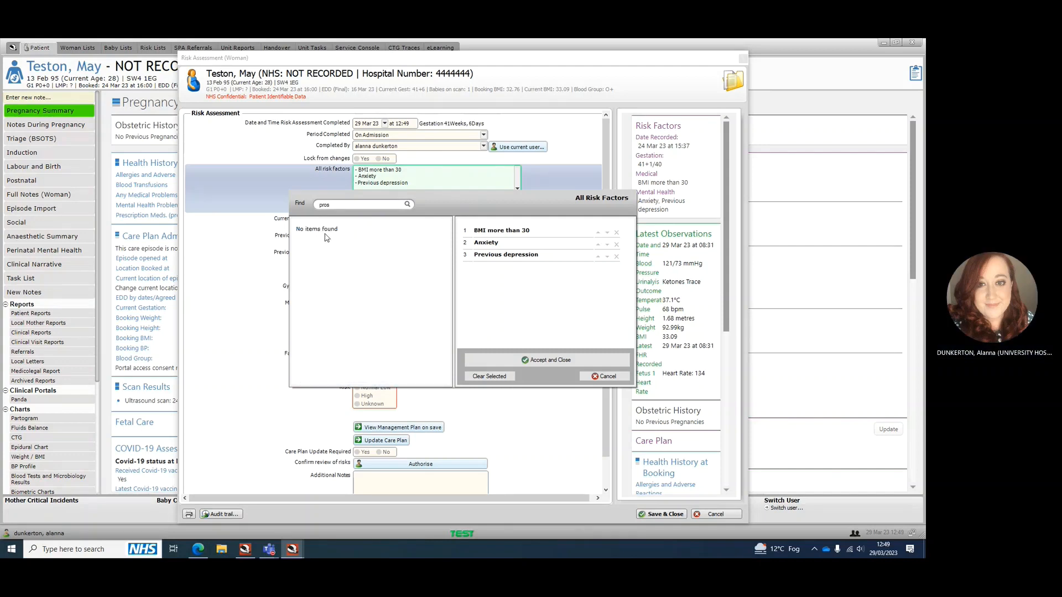
key("BackSpace")
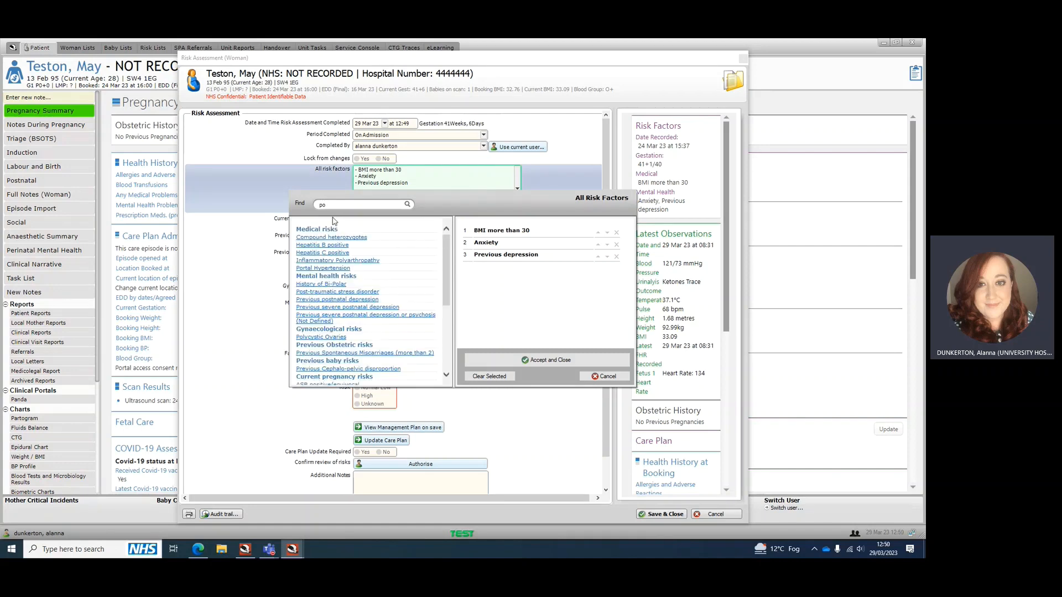
type("st")
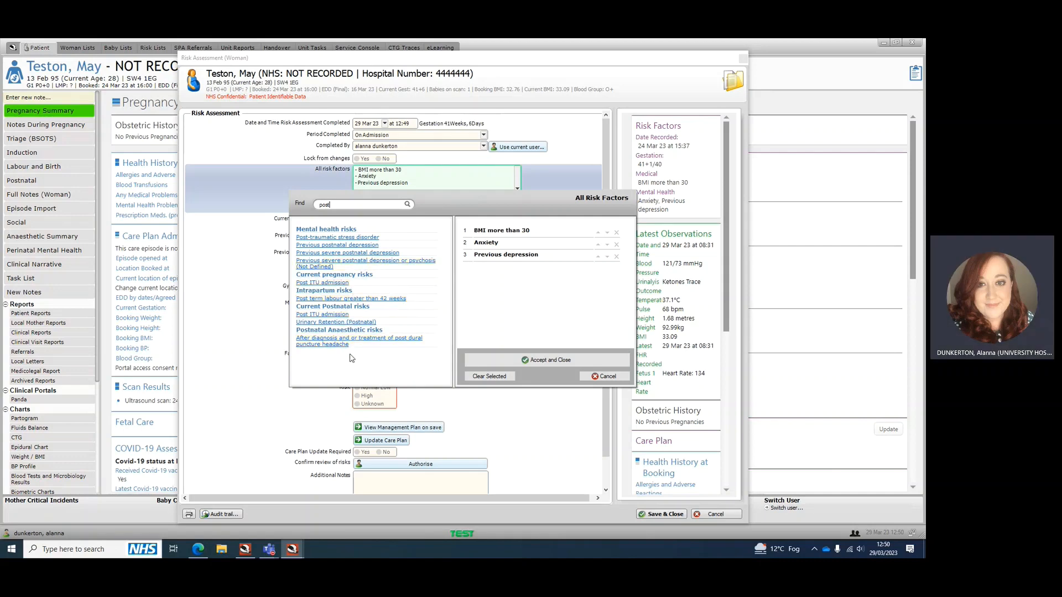
left_click(604, 378)
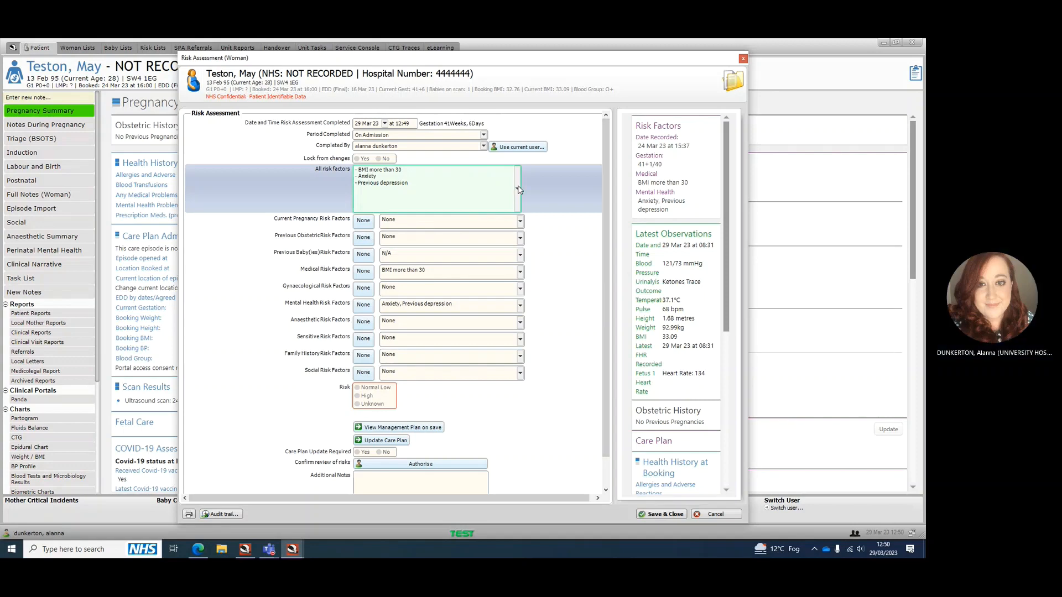
Set the risk to Normal Low and add Other from the current pregnancy risks to the risk factors
left_click(373, 389)
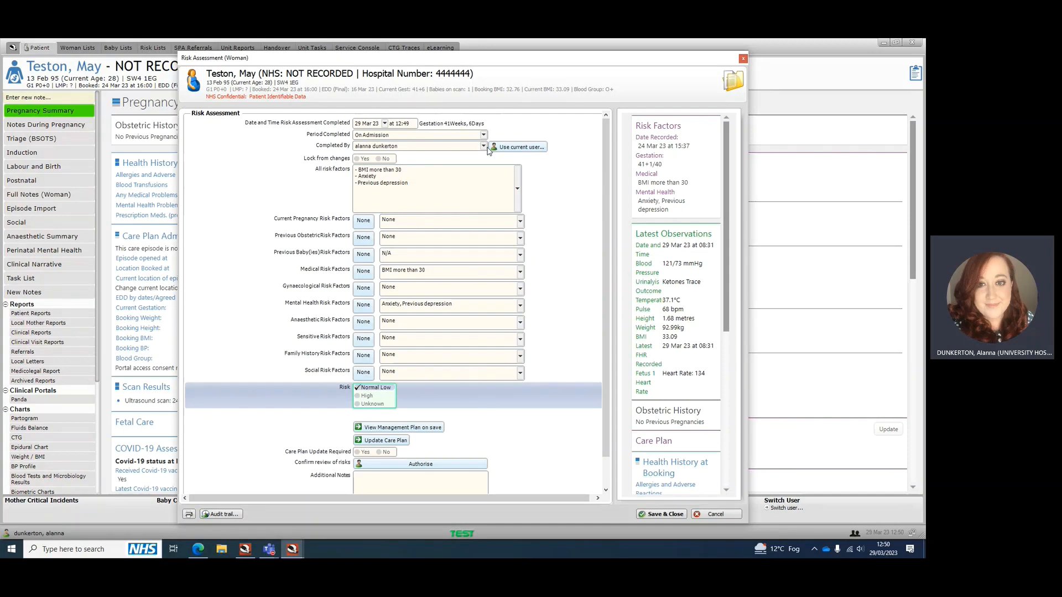
left_click(517, 189)
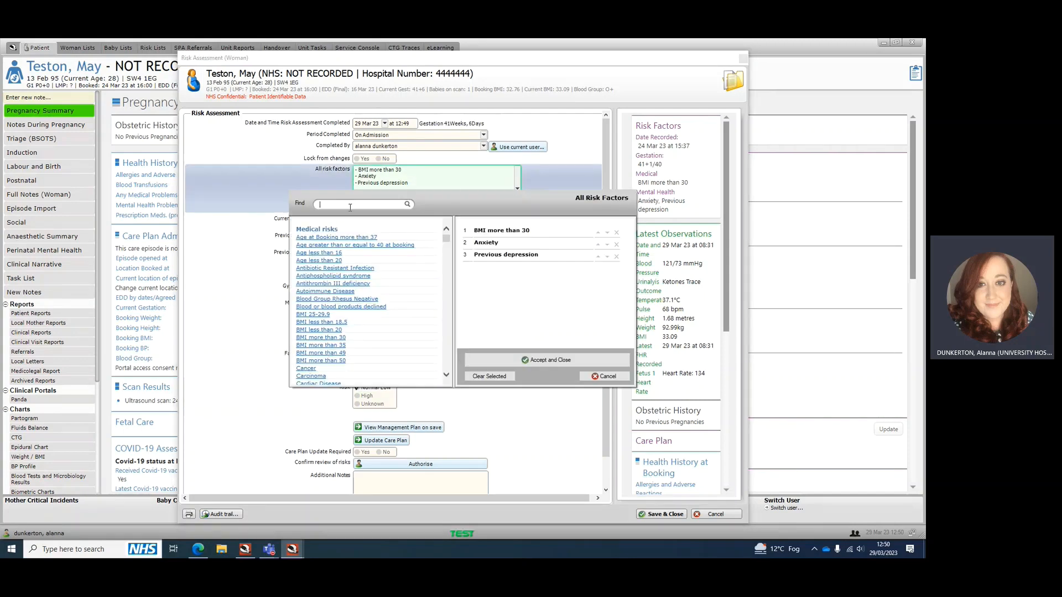
type("oth")
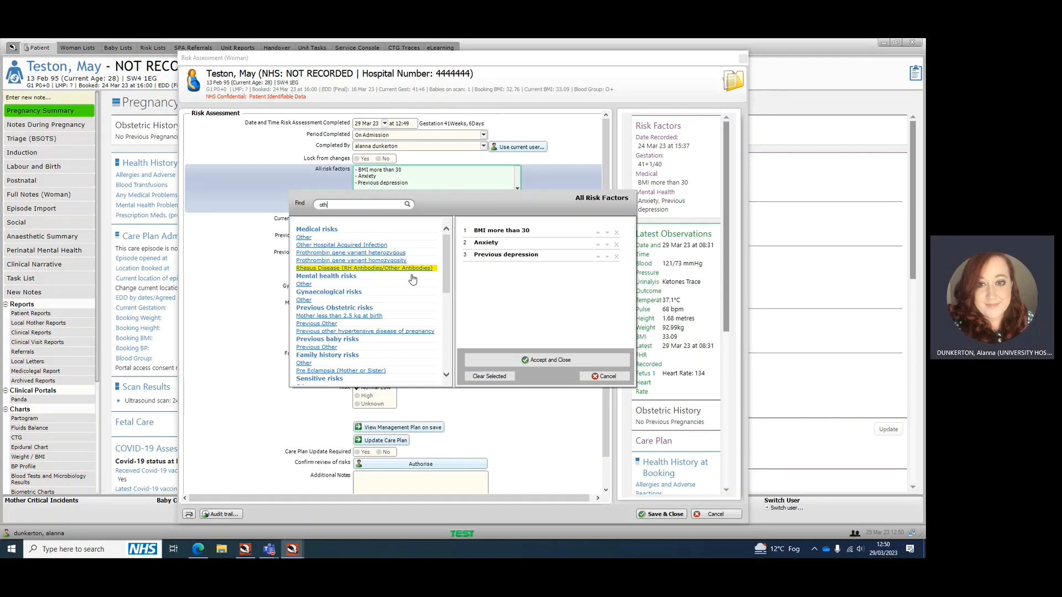
scroll(413, 279, "down", 1)
scroll(365, 319, "down", 1)
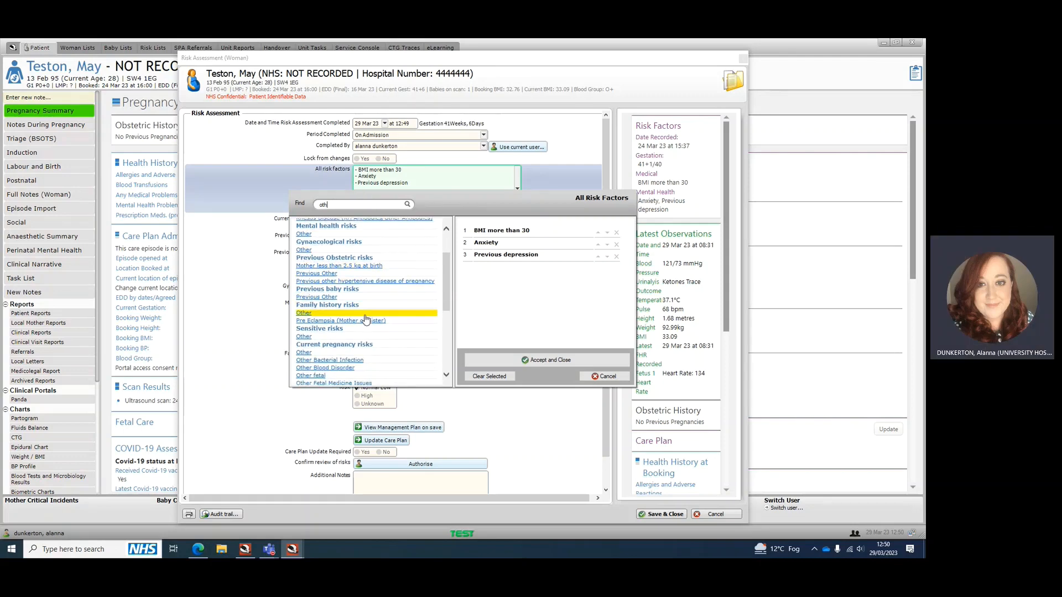
scroll(363, 314, "down", 2)
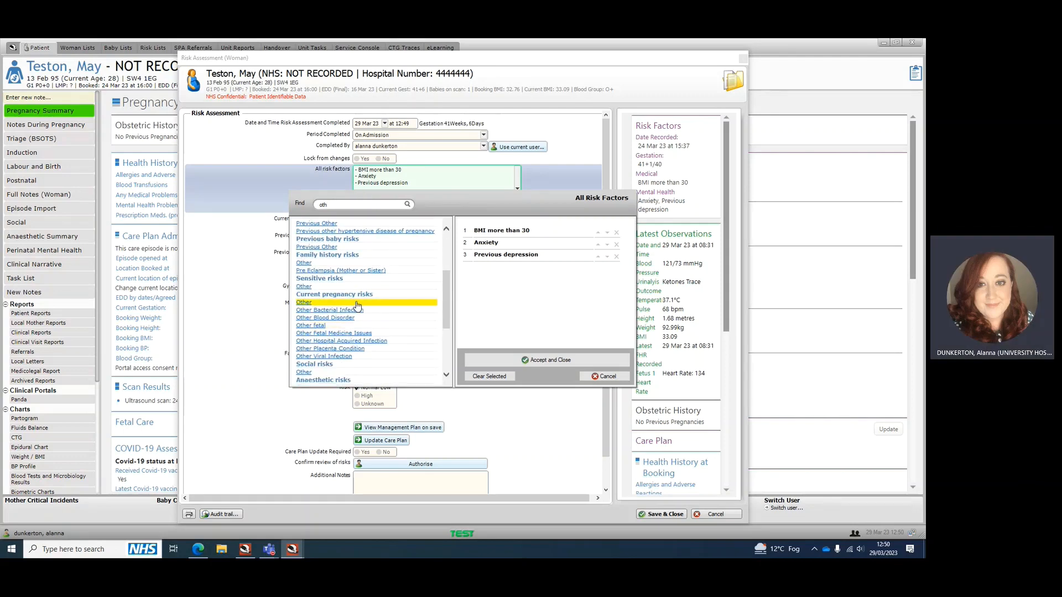
left_click(312, 304)
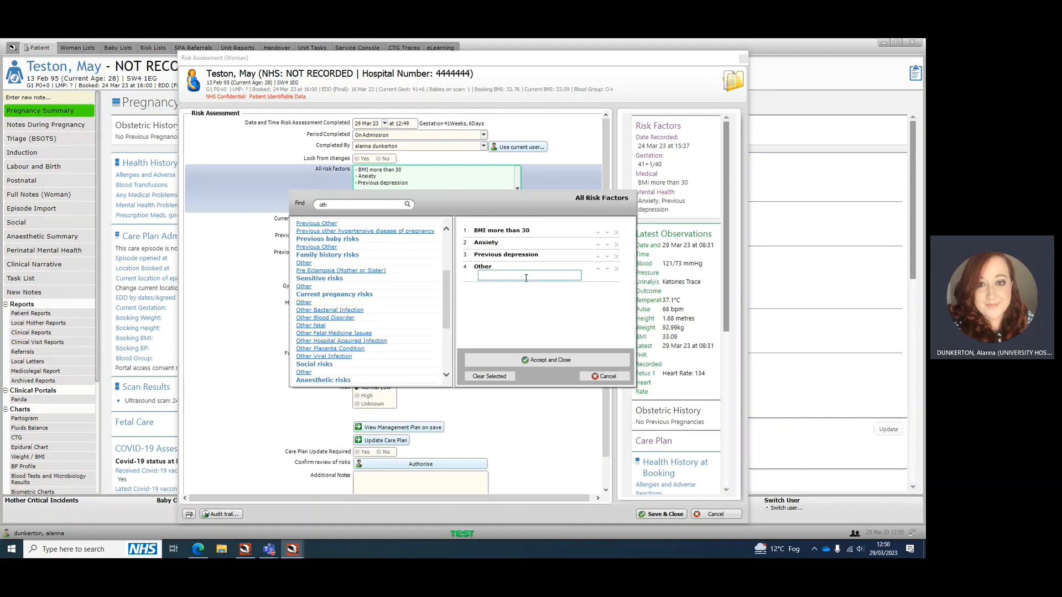
Describe the Other risk factor as "Induction for post dates", accept the list, and save and close the assessment
type("Induction for ")
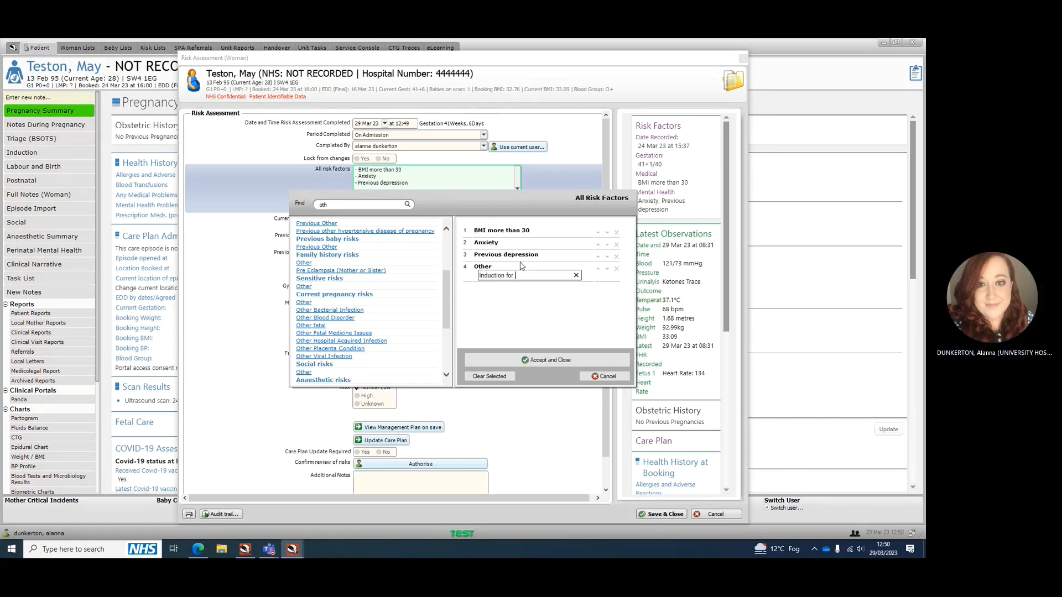
type("post dates")
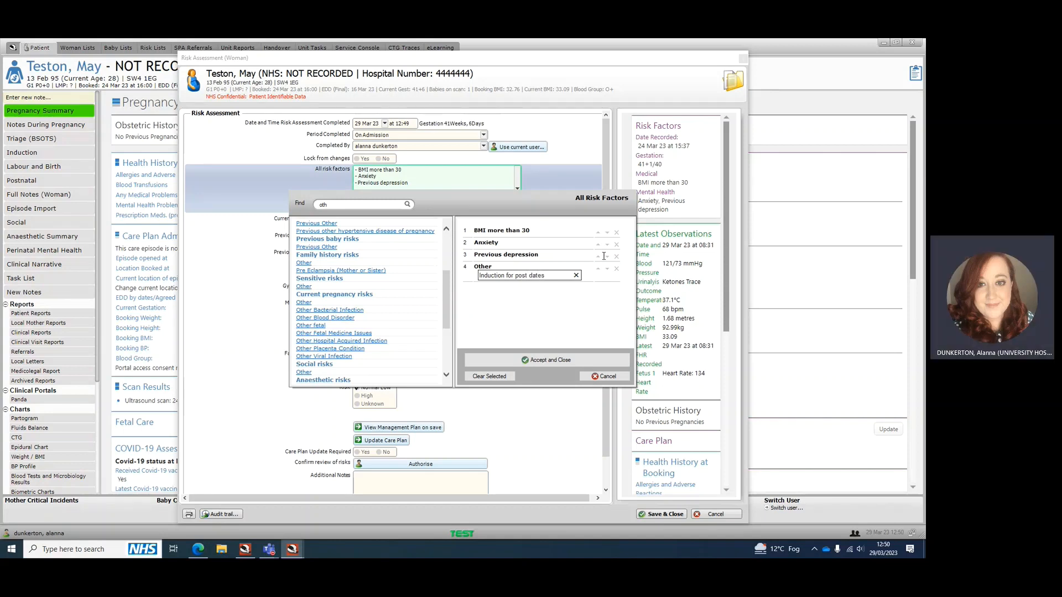
left_click(578, 359)
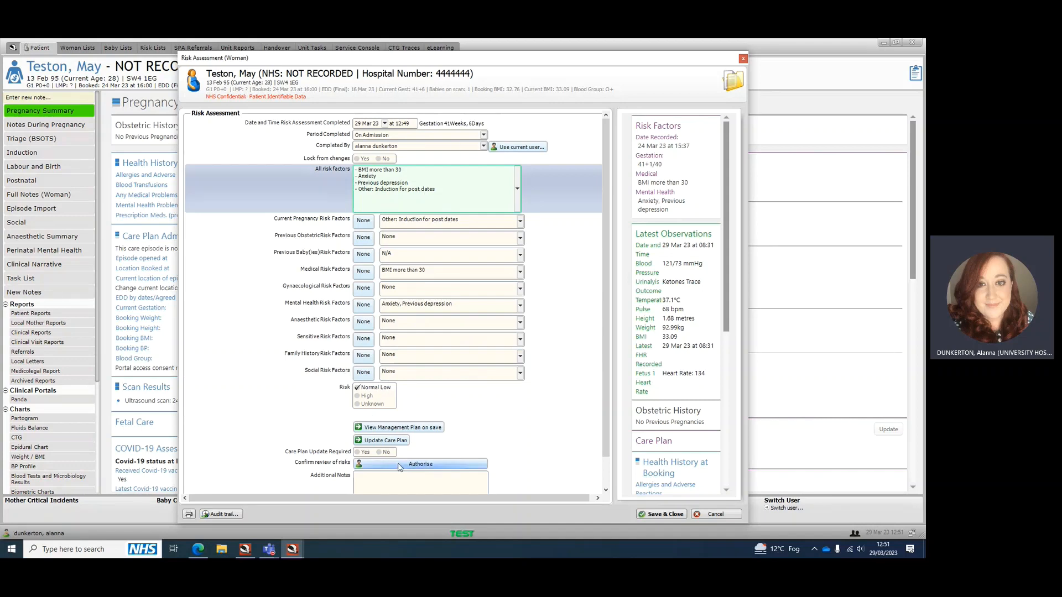
left_click(662, 515)
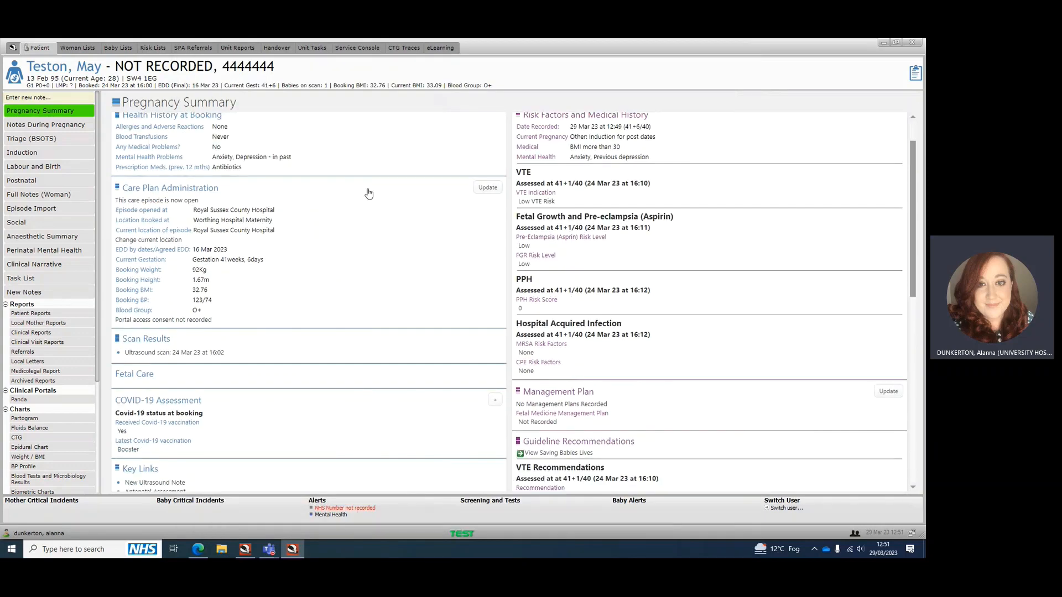
Start another Risk Assessment (Woman) note, finding it with "risk", and set its period completed to Intrapartum
left_click(42, 99)
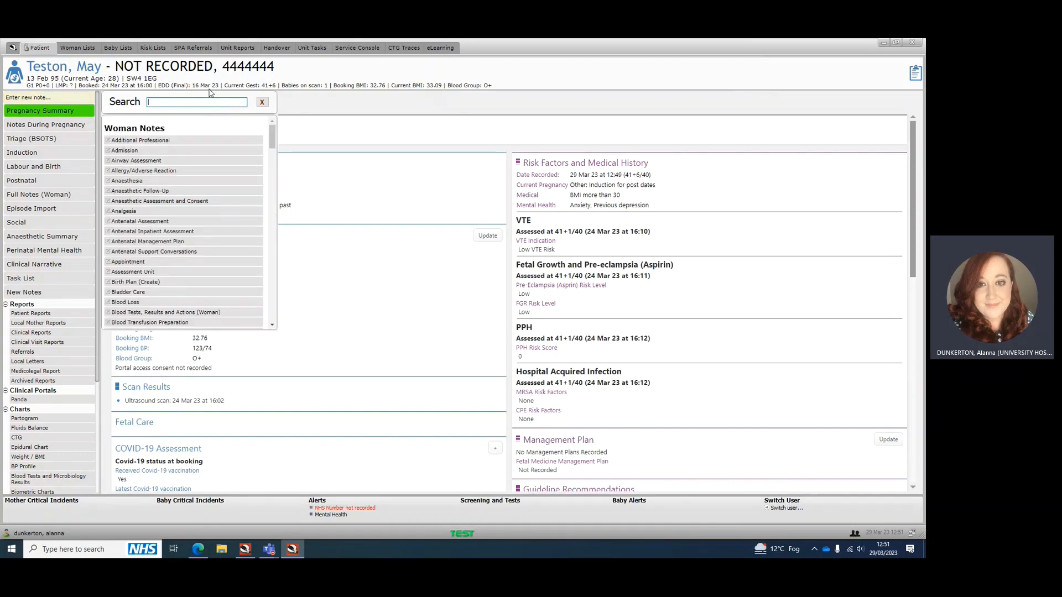
type("risk")
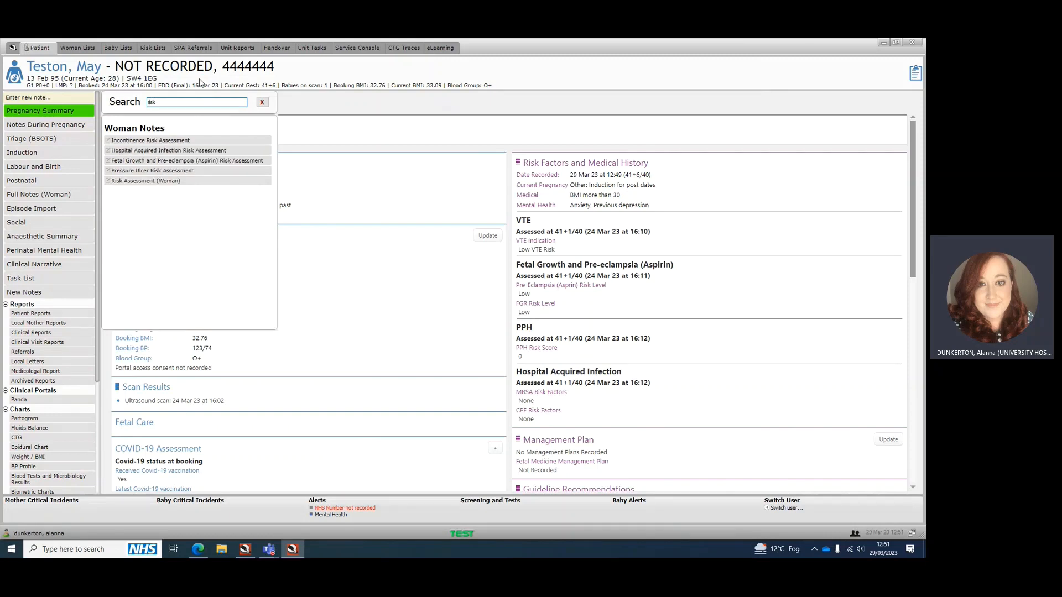
left_click(168, 181)
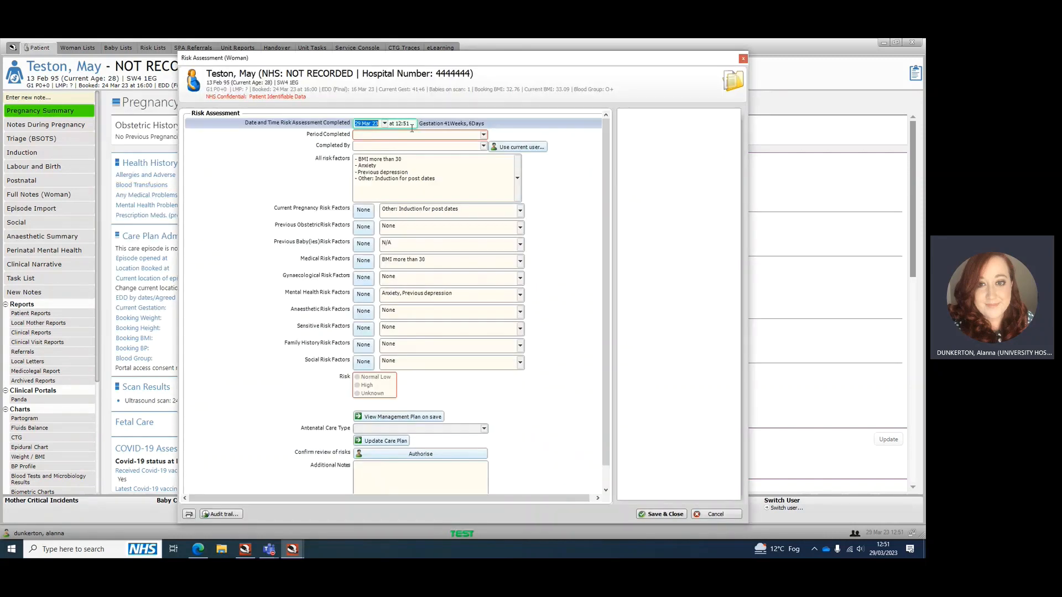
left_click(557, 195)
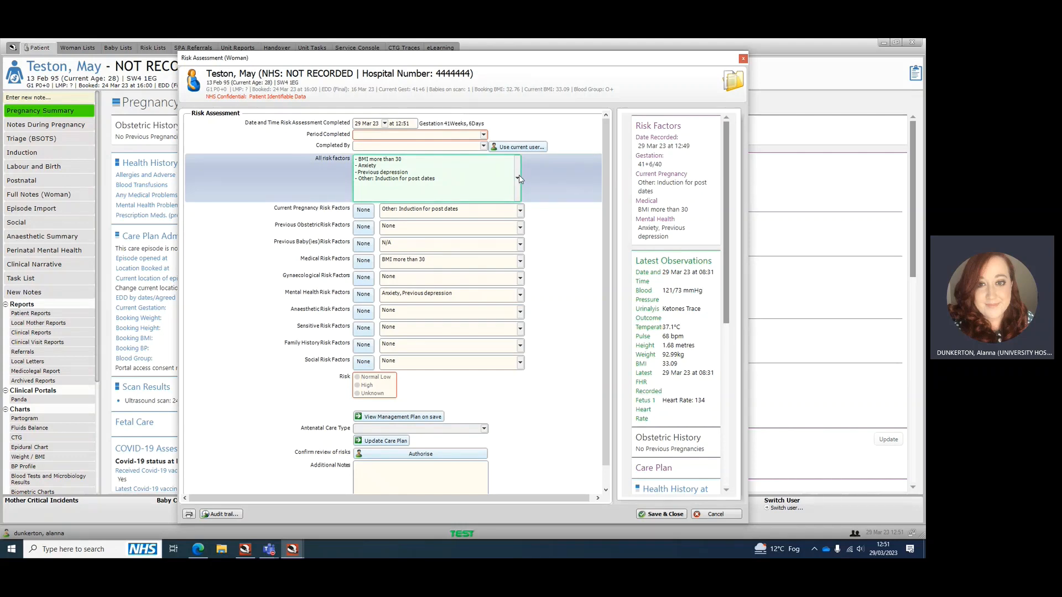
left_click(480, 136)
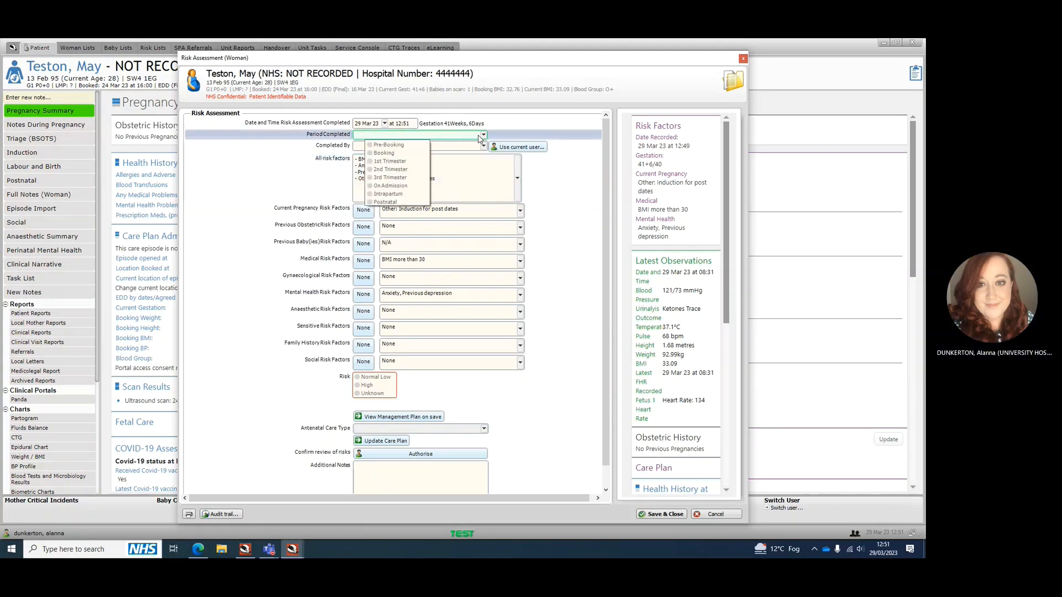
left_click(404, 194)
Find "aug" in the full risk factor list and add the intrapartum risk Augmentation required
left_click(518, 178)
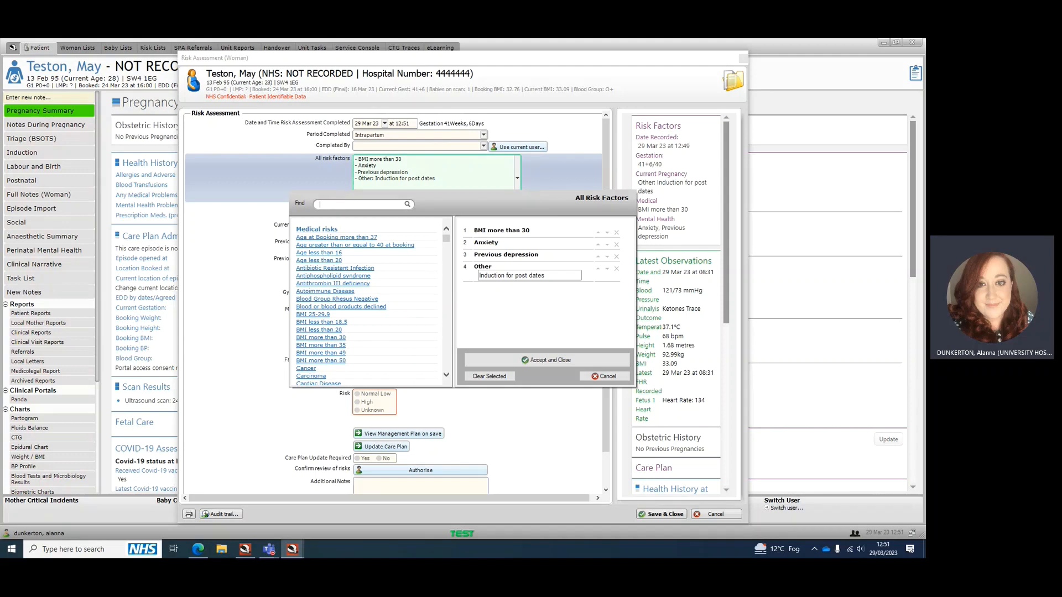
type("aug")
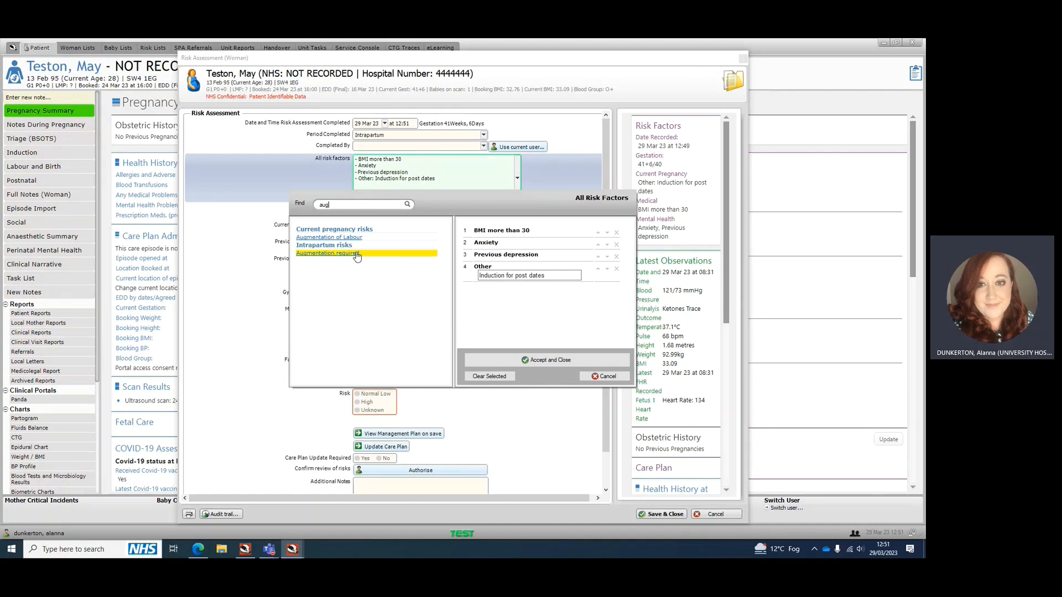
left_click(357, 255)
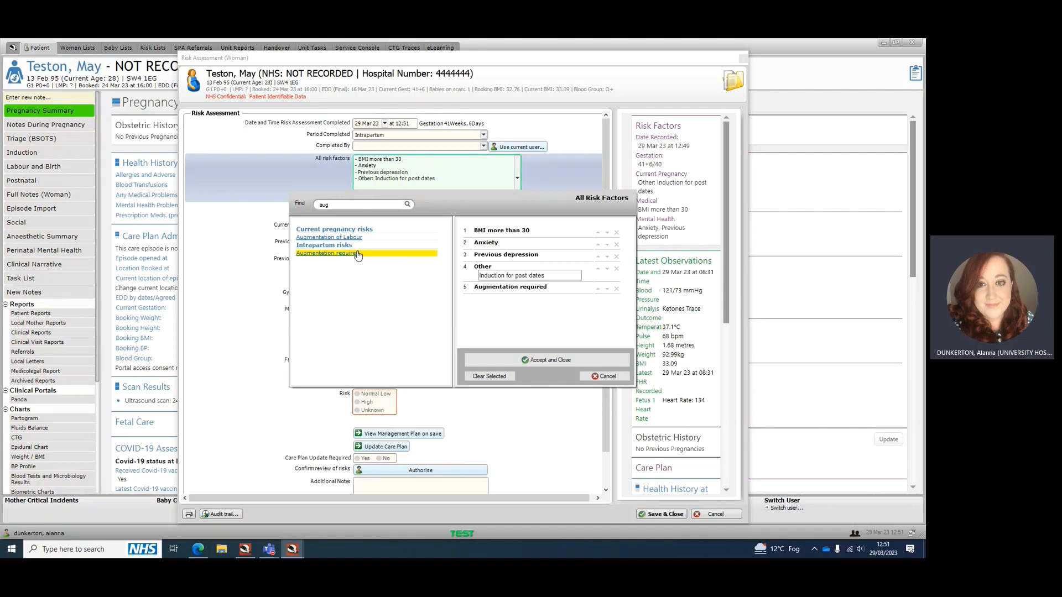
left_click(546, 361)
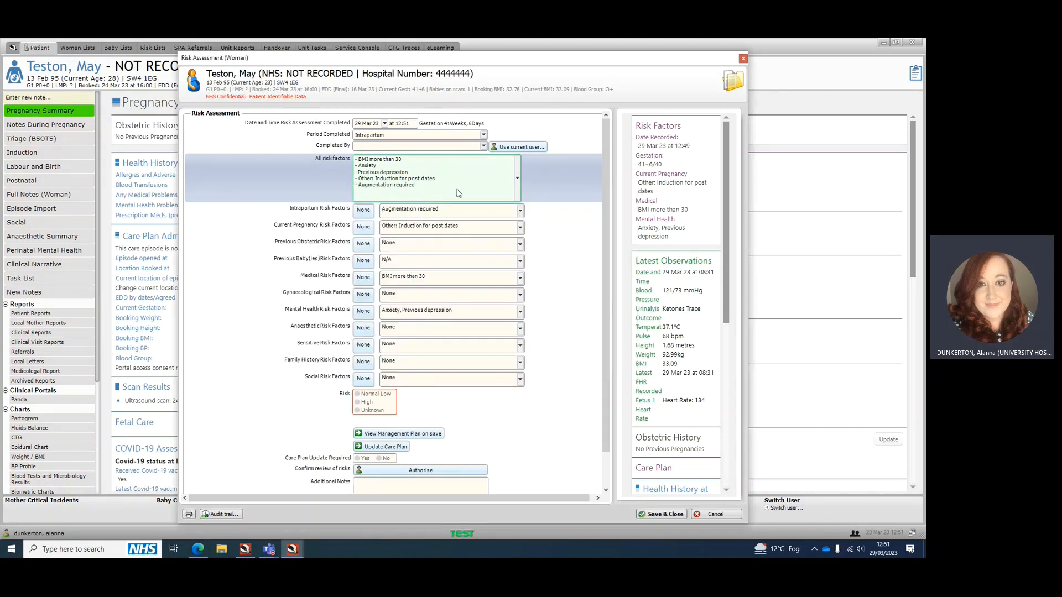
Set the mandatory risk level to High, and save and close the intrapartum assessment
left_click(666, 514)
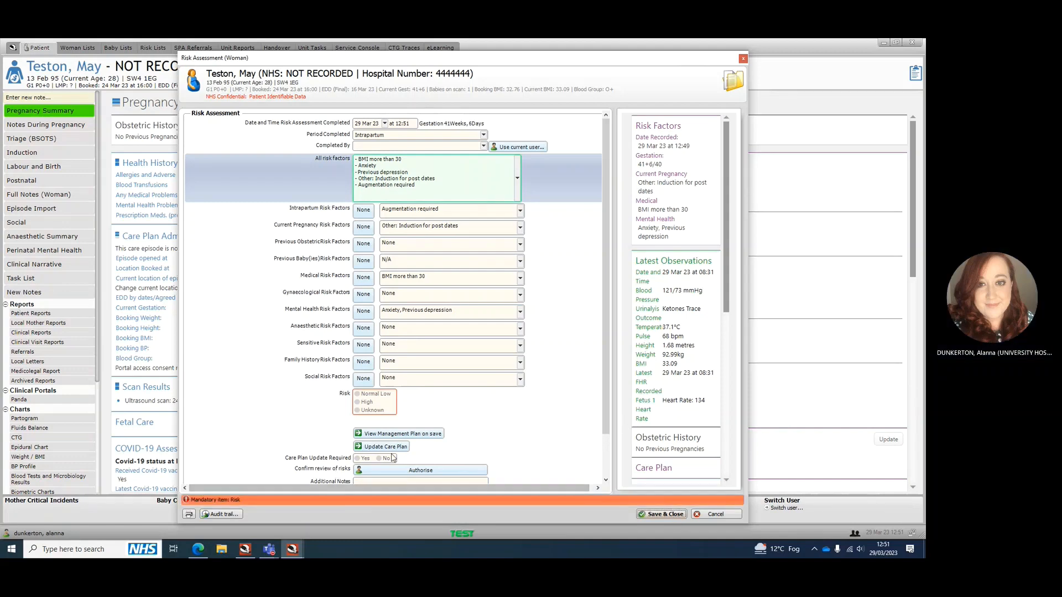
left_click(368, 403)
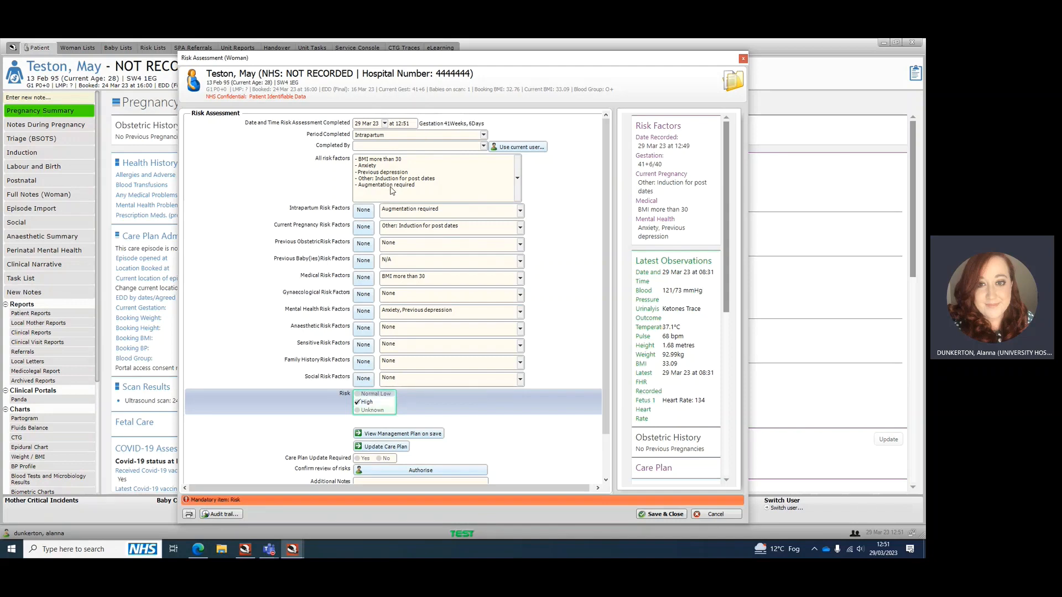
left_click(666, 515)
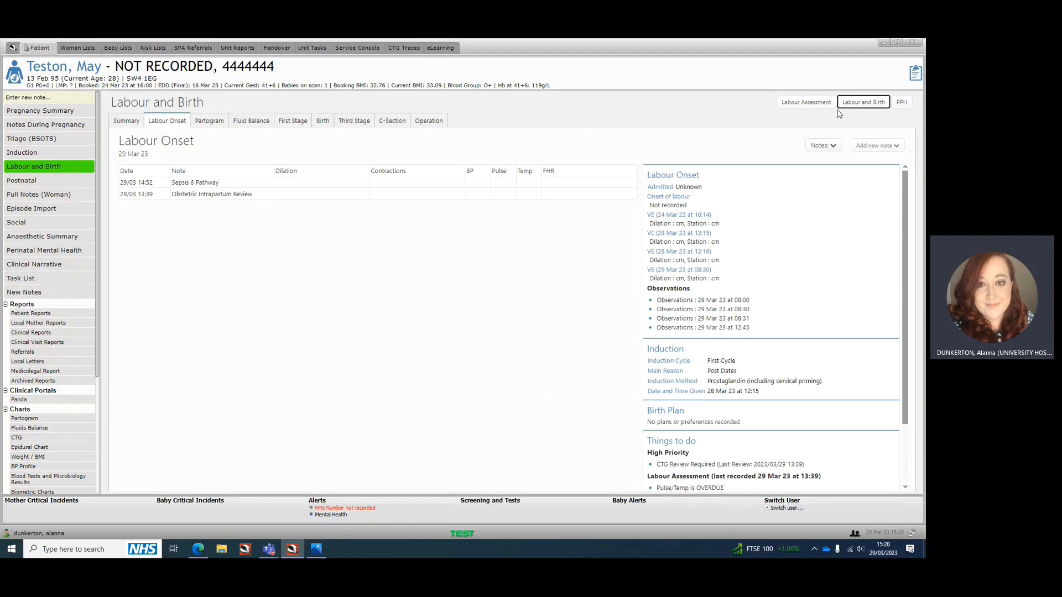
Start a Labour and Birth note with the onset of labour set to Induced - Successful, and check its First Stage section
left_click(858, 106)
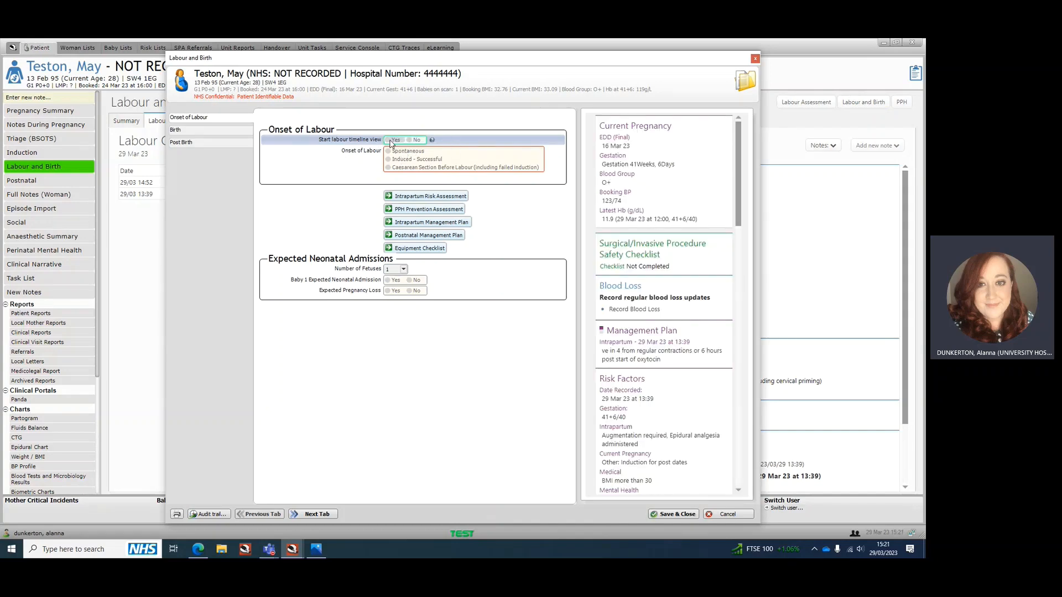
left_click(396, 159)
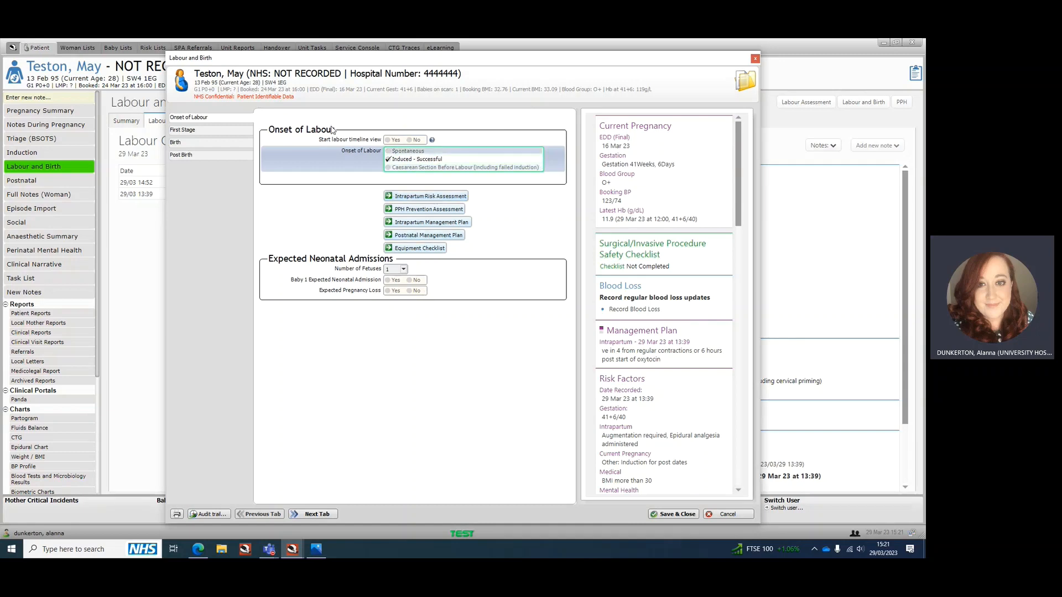
left_click(207, 135)
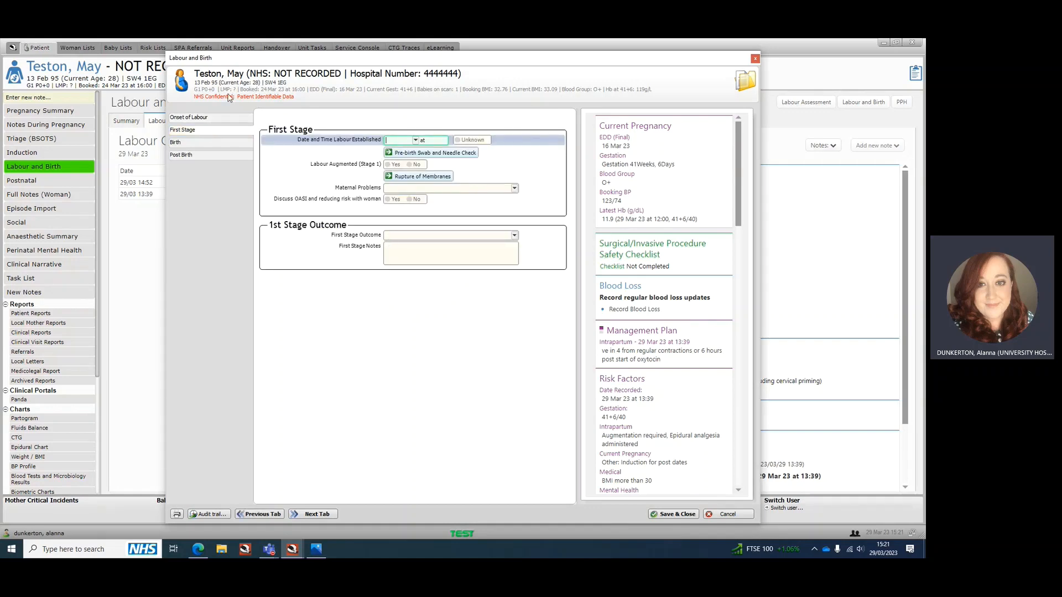
left_click(212, 117)
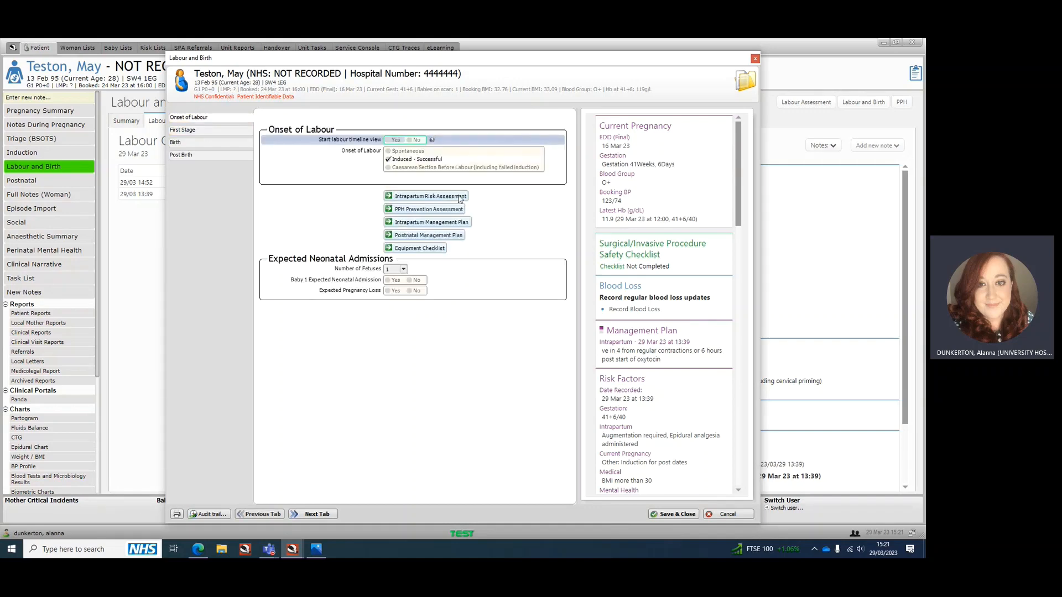
Open the Intrapartum Risk Assessment from the onset of labour section and record the current user as the person completing it
left_click(430, 197)
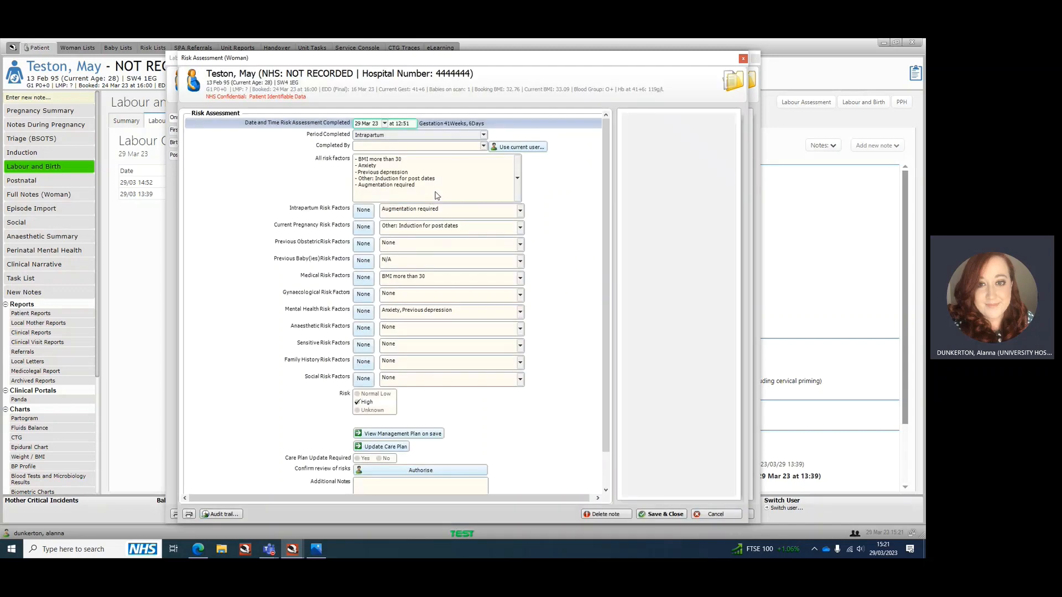
left_click(514, 147)
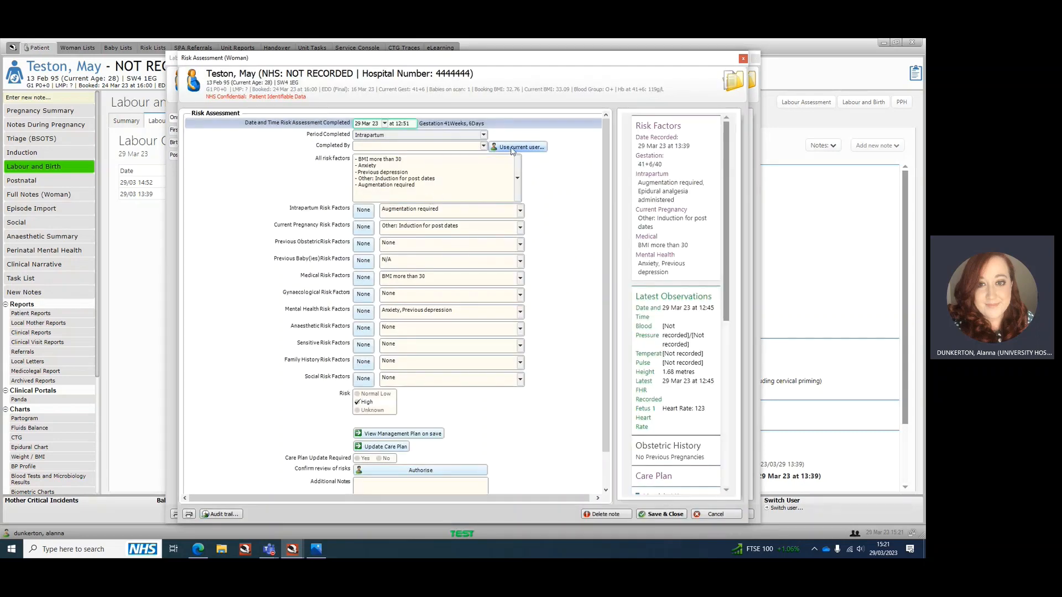
Find "sep" in the full risk factor list, add the current pregnancy risk Sepsis, and save and close the intrapartum assessment
left_click(524, 194)
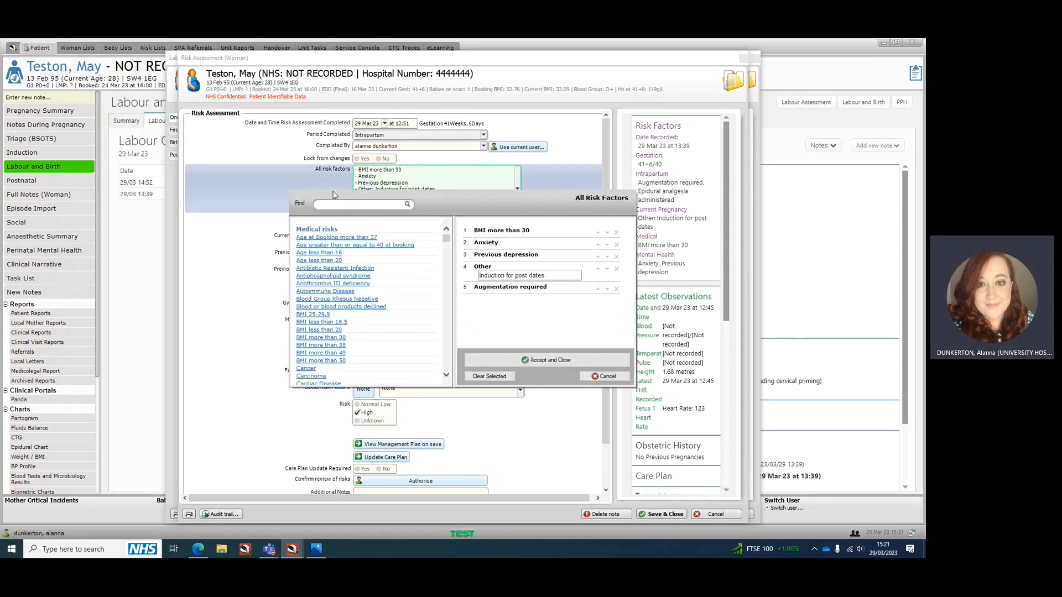
type("sep")
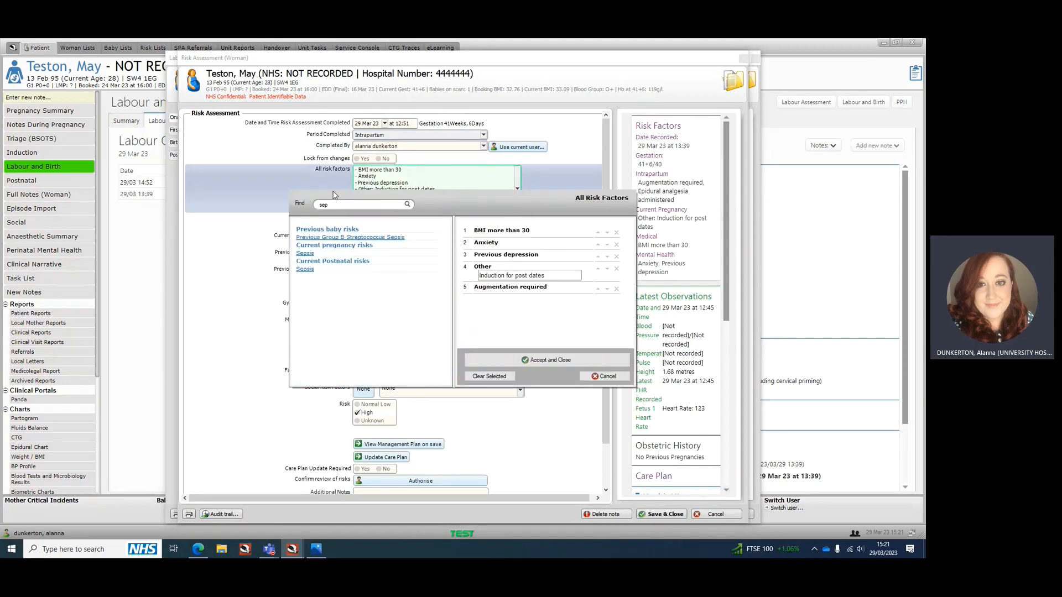
left_click(310, 255)
left_click(546, 360)
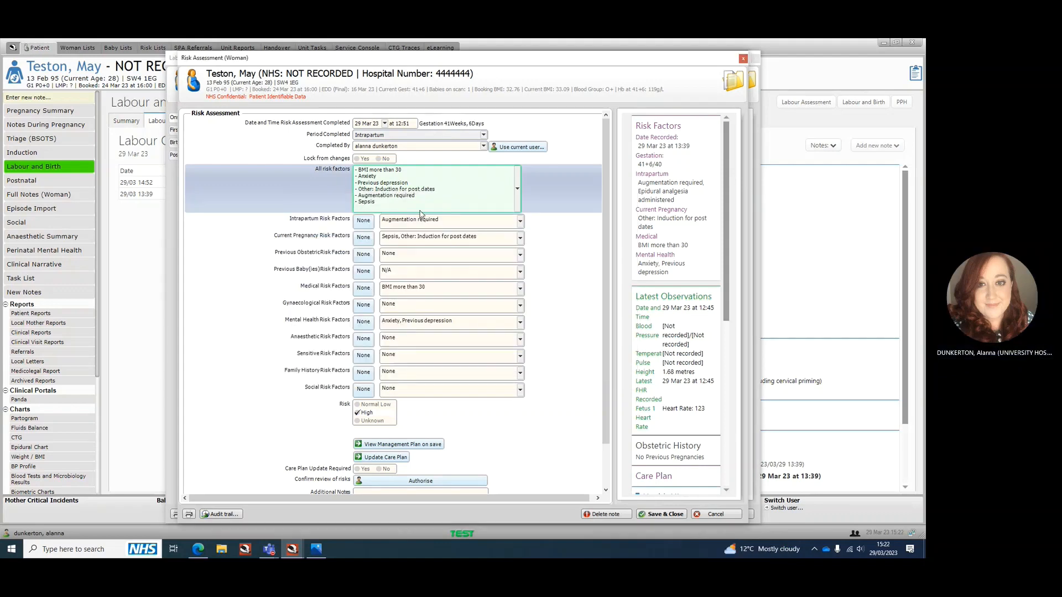
left_click(661, 514)
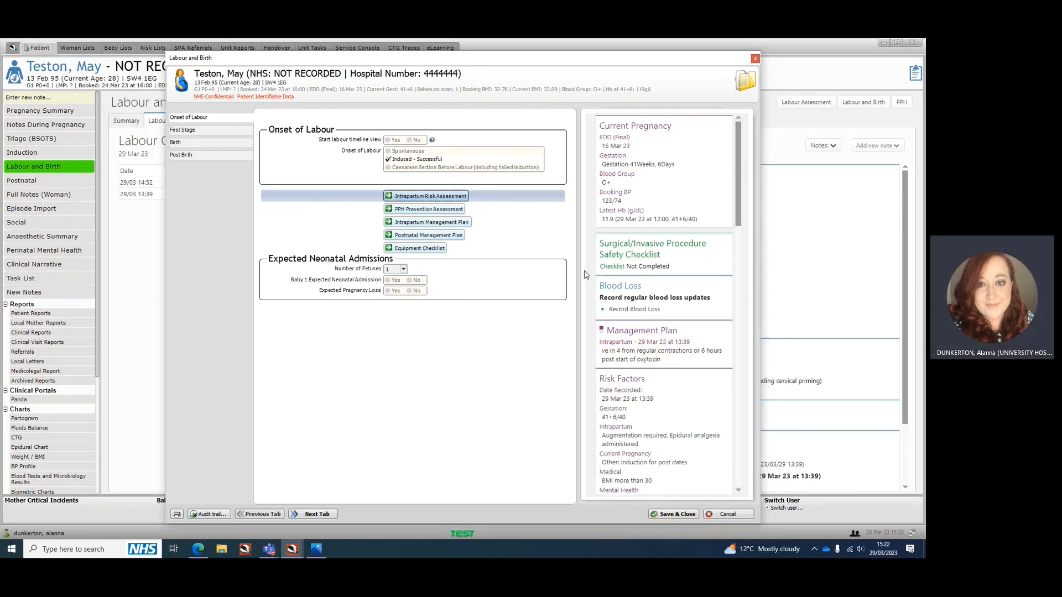
Look through the clinical summaries, anaesthetic events and form links beside the Labour and Birth note
scroll(603, 275, "down", 3)
scroll(613, 278, "down", 10)
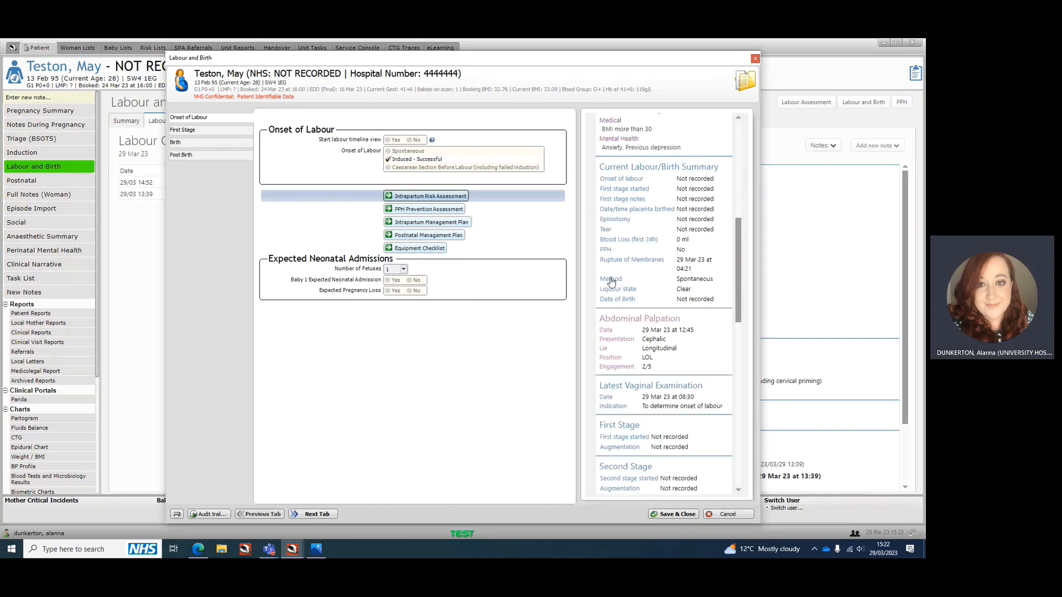
scroll(622, 290, "down", 4)
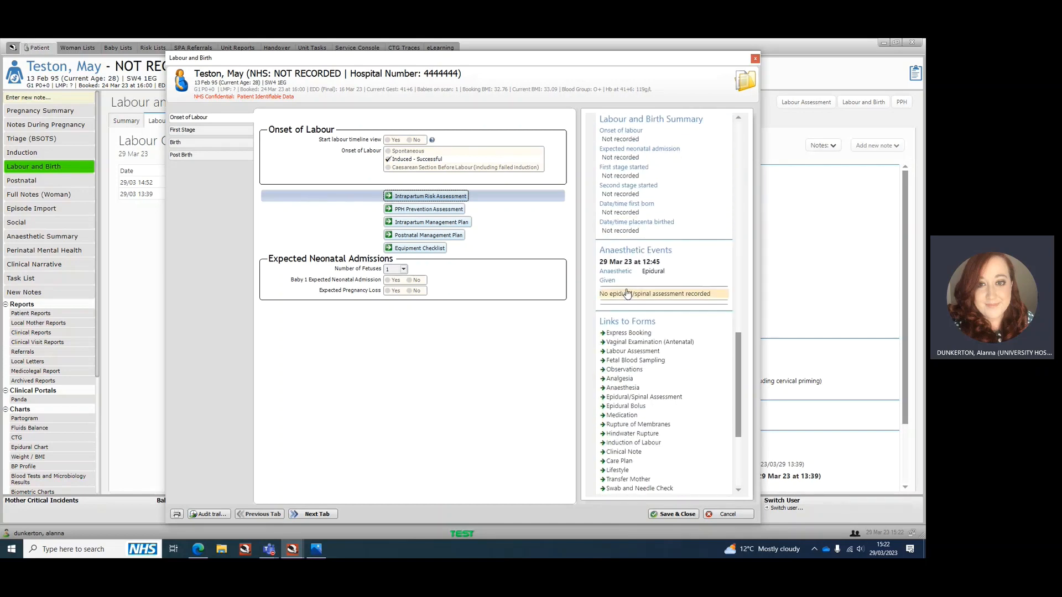
scroll(627, 292, "up", 5)
scroll(627, 292, "up", 6)
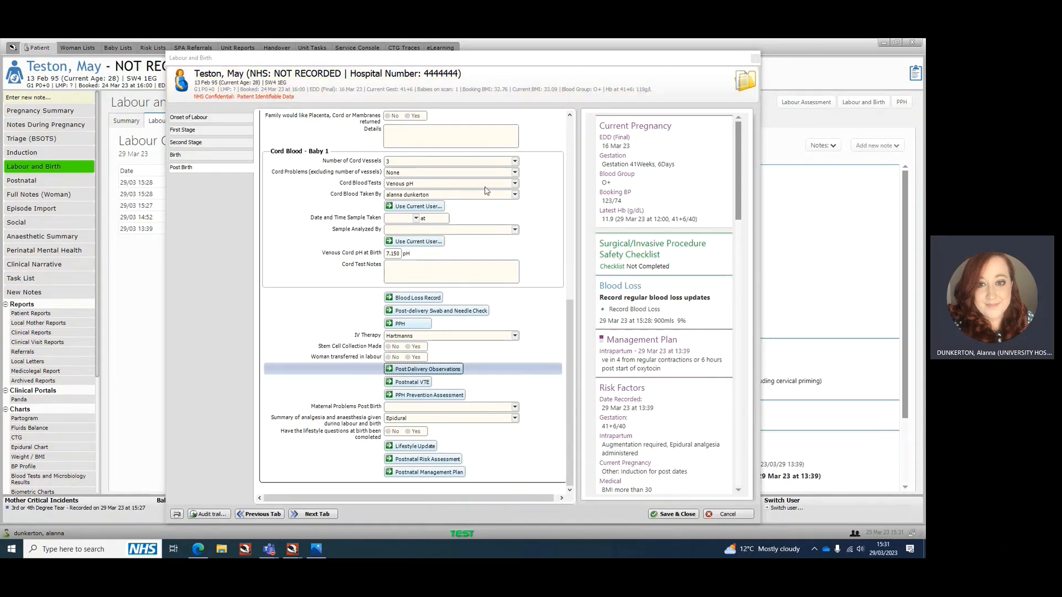
Open the Postnatal Risk Assessment from the Post Birth section and record the current user as the person completing it
scroll(312, 156, "up", 5)
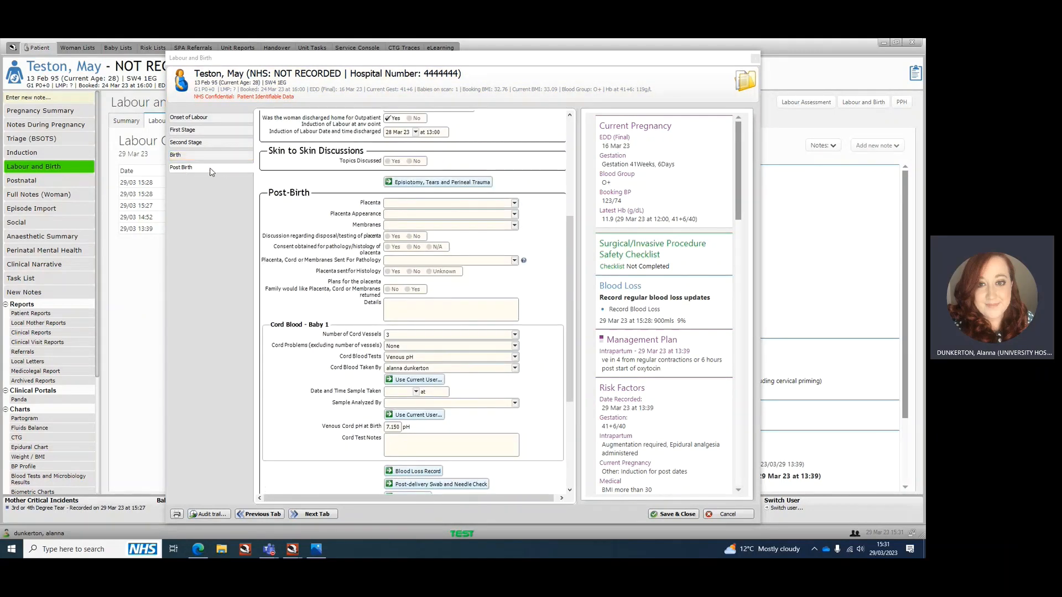
scroll(357, 147, "down", 5)
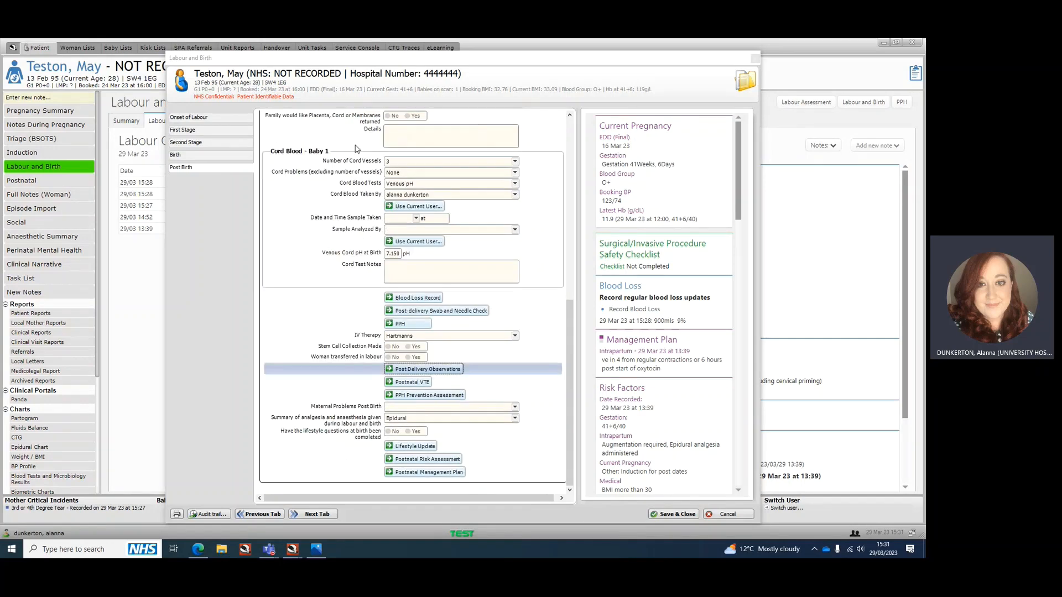
left_click(449, 460)
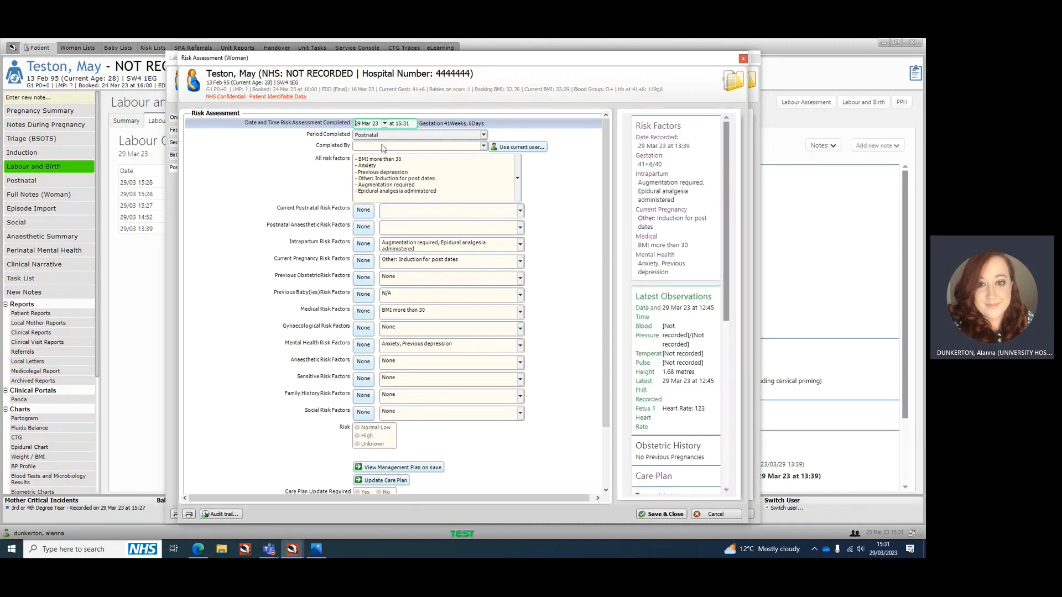
left_click(519, 146)
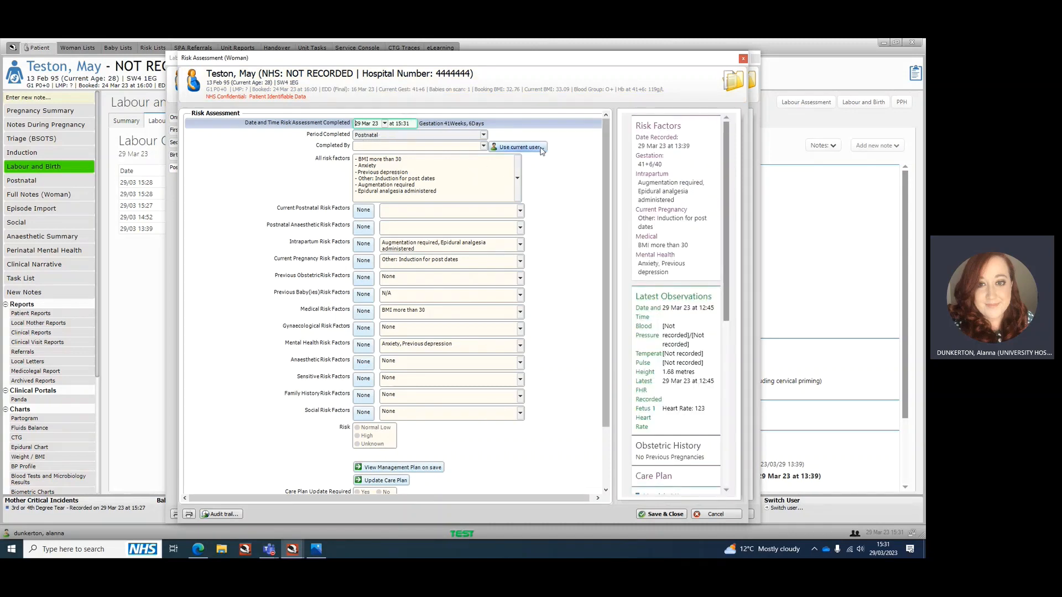
Find and add the current pregnancy risk Sepsis and the current postnatal risk 3rd/4th degree tear from the full risk factor list
left_click(517, 189)
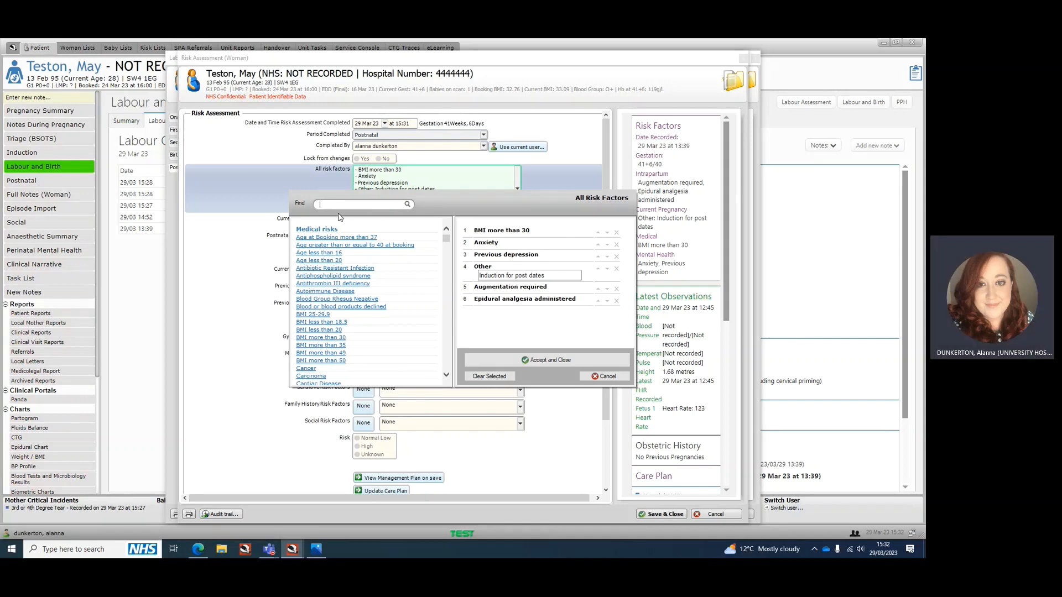
type("ses")
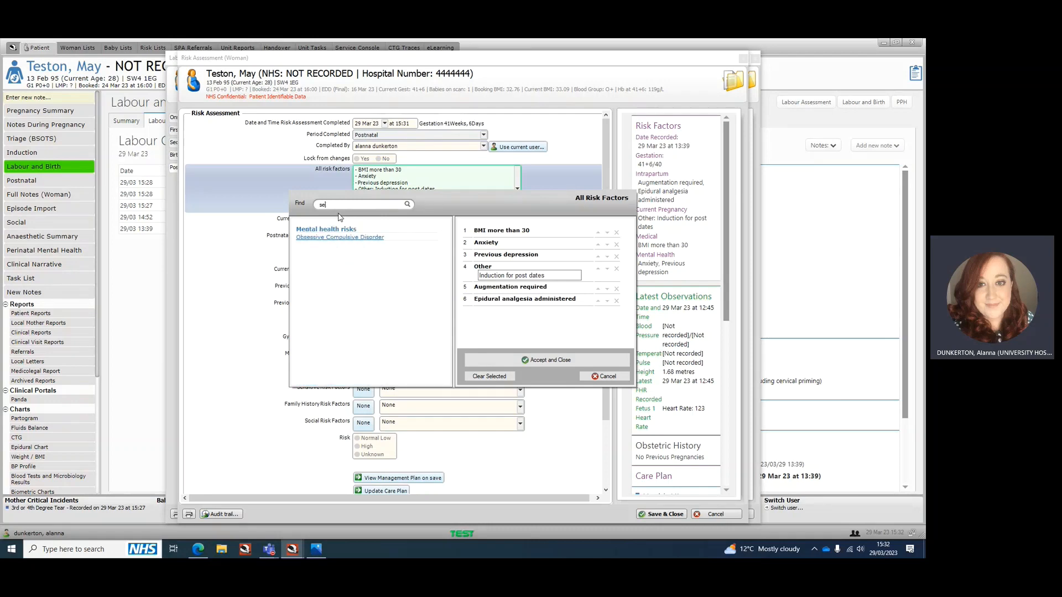
type("psis")
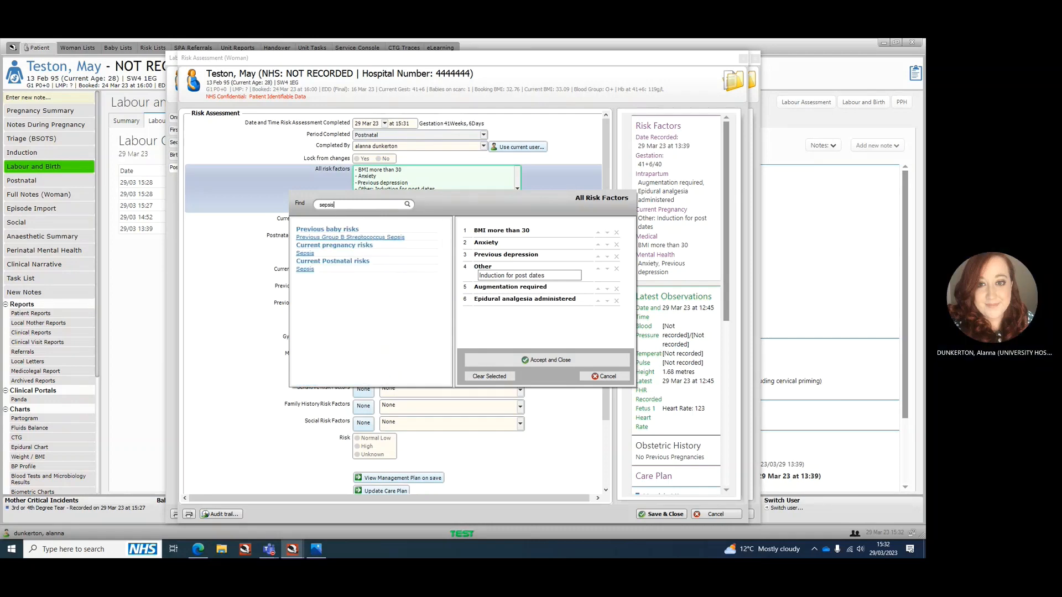
left_click(306, 253)
left_click_drag(336, 205, 281, 204)
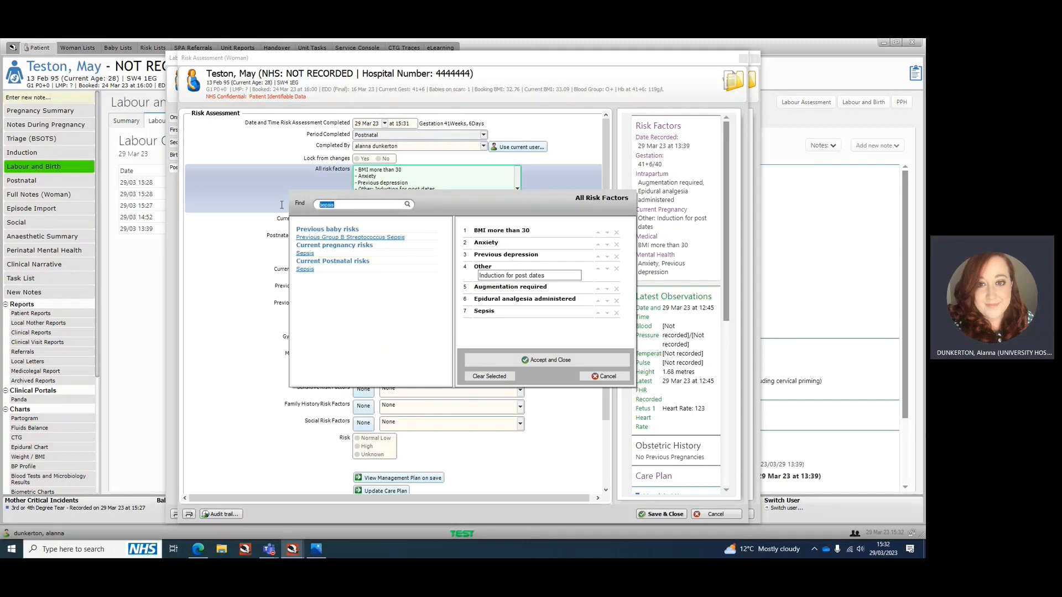
key("BackSpace")
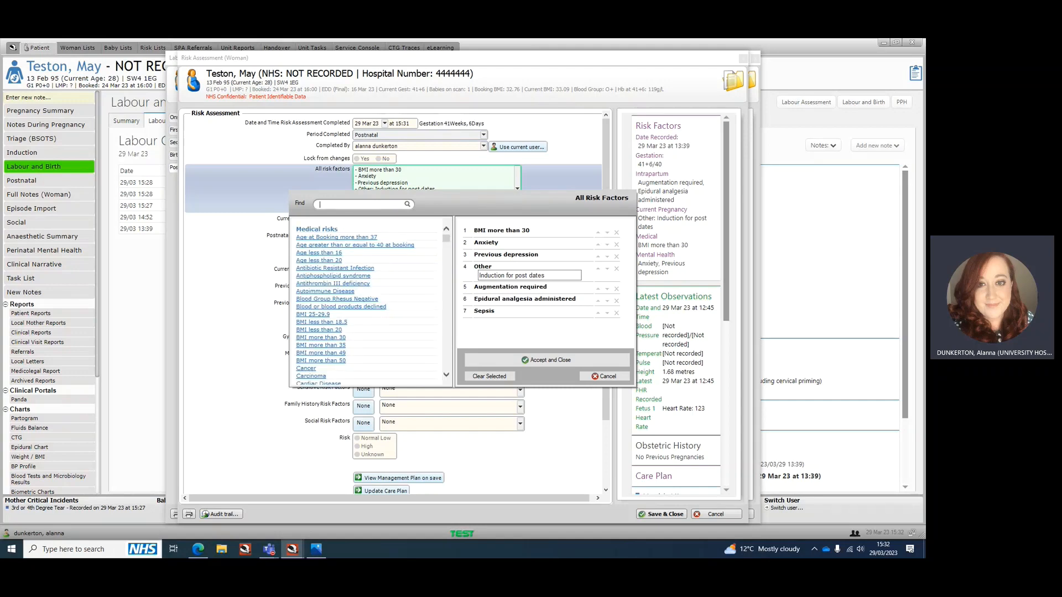
type("tear")
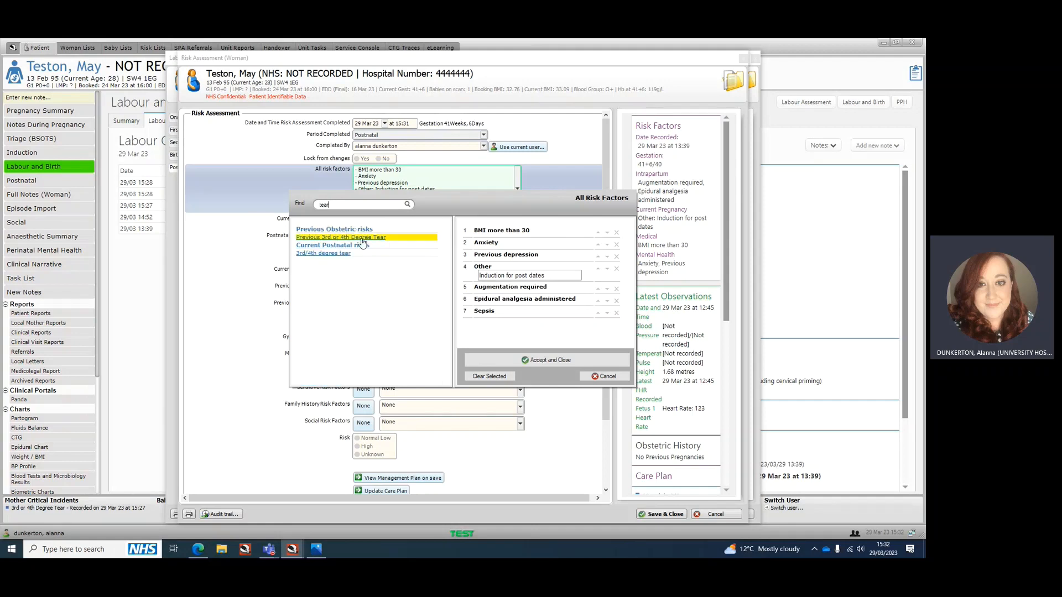
left_click(336, 255)
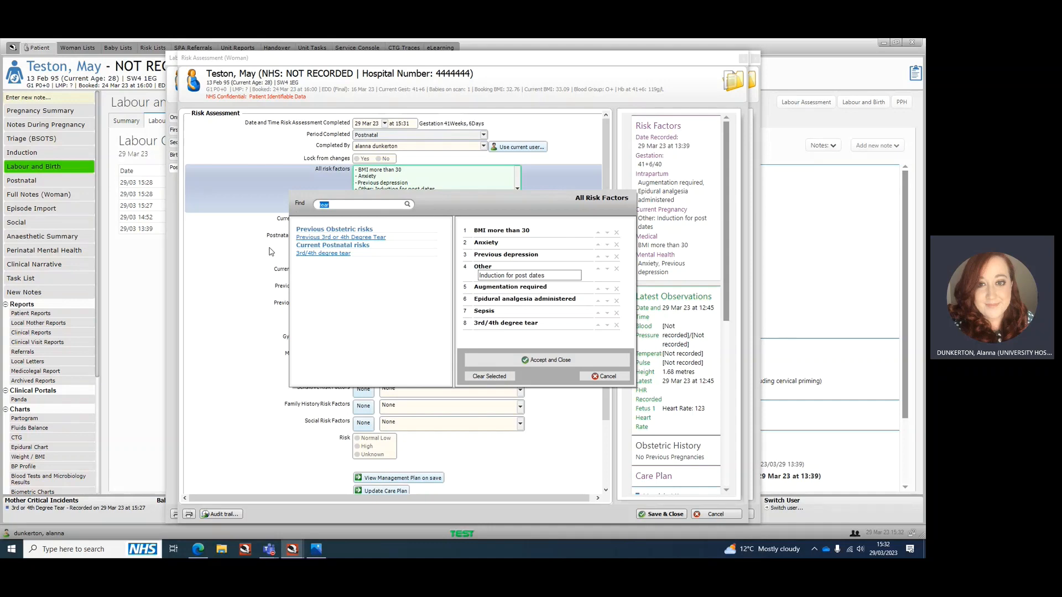
Find "pph" in the risk factor list, add the current postnatal risk PPH, and accept the selected risk factors
key("BackSpace")
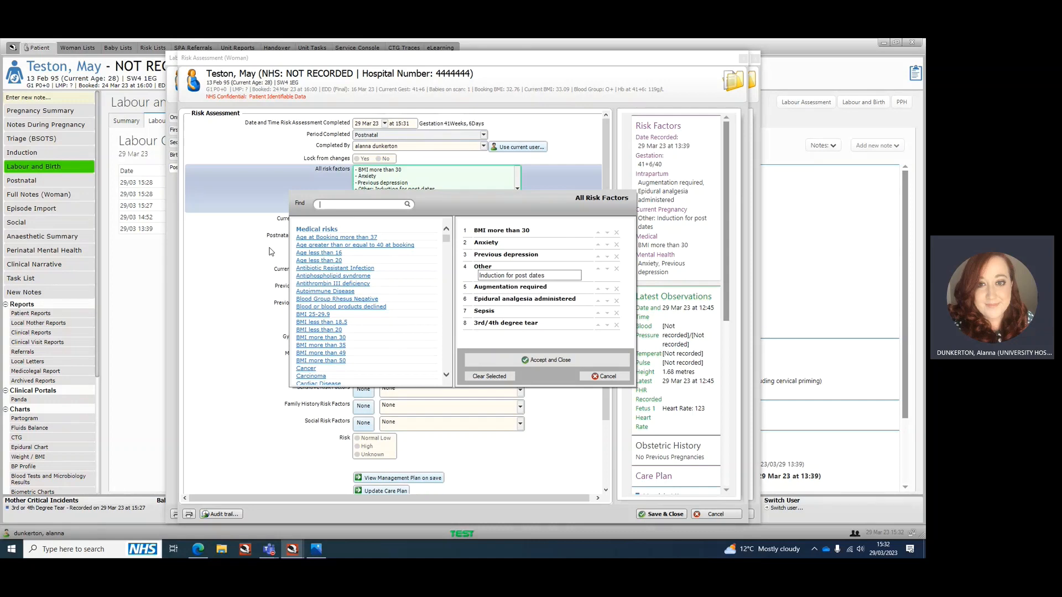
type("p")
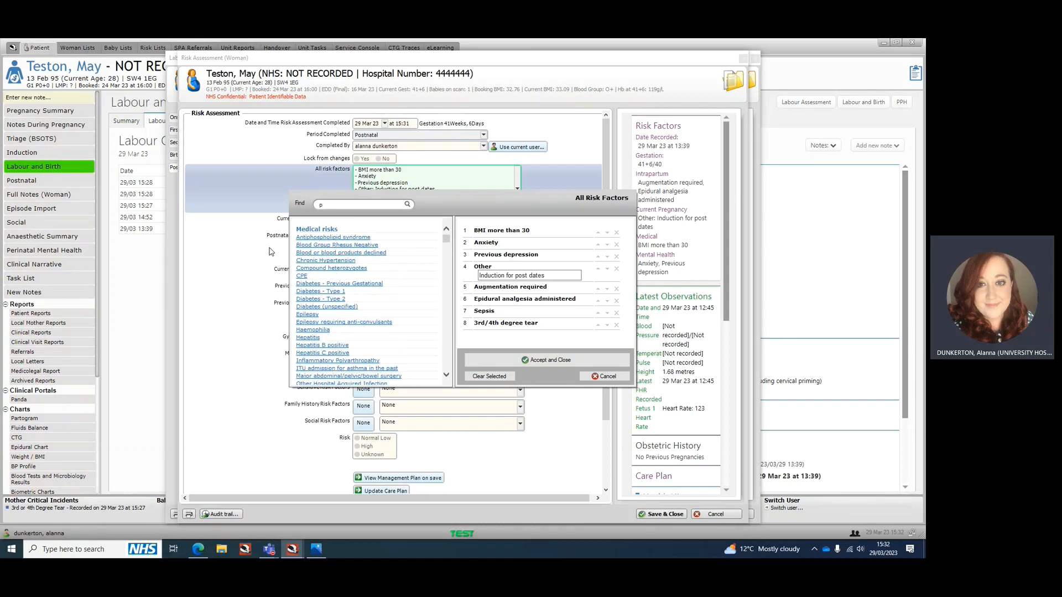
type("ph")
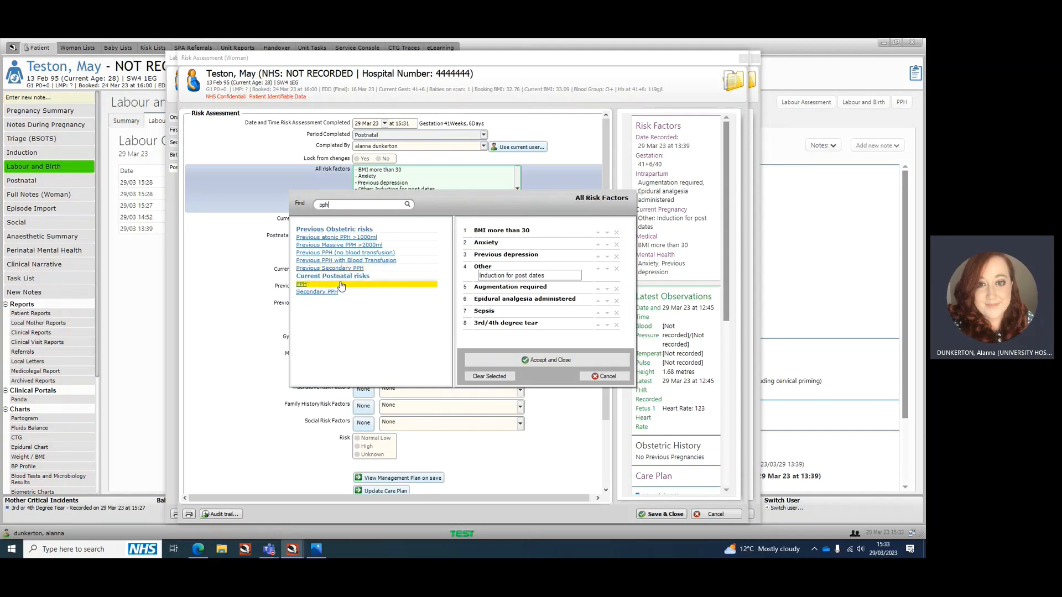
left_click(310, 287)
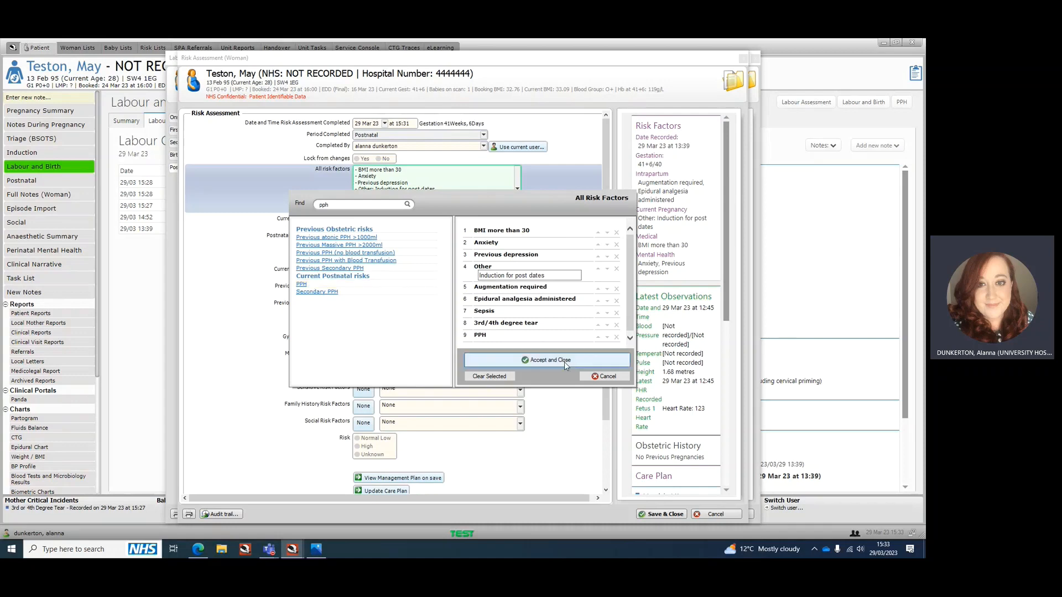
left_click(531, 360)
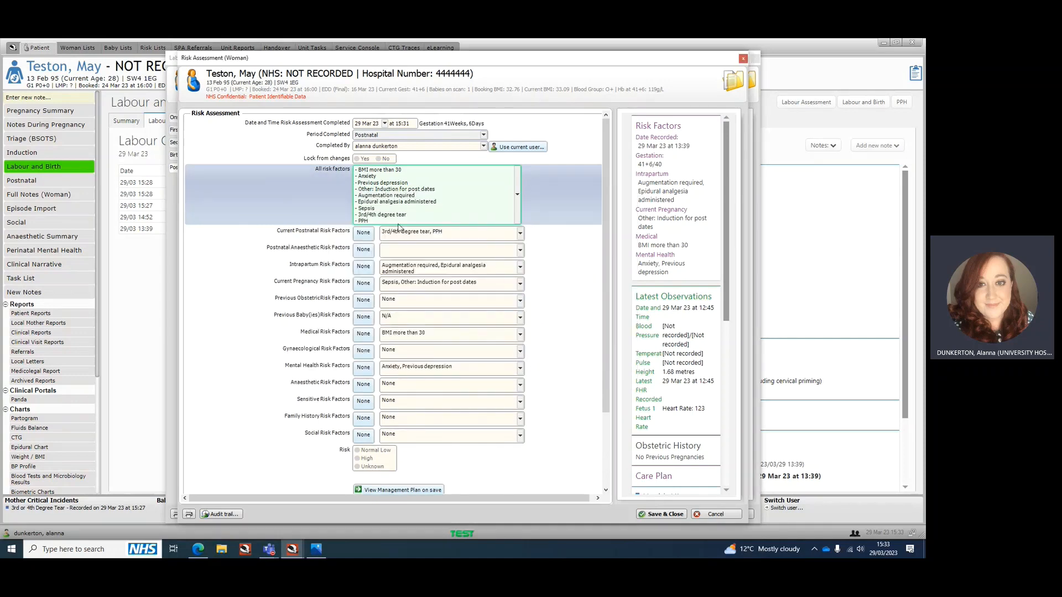
Set the postnatal risk level to High, and save and close the postnatal assessment
scroll(400, 460, "down", 3)
left_click(364, 363)
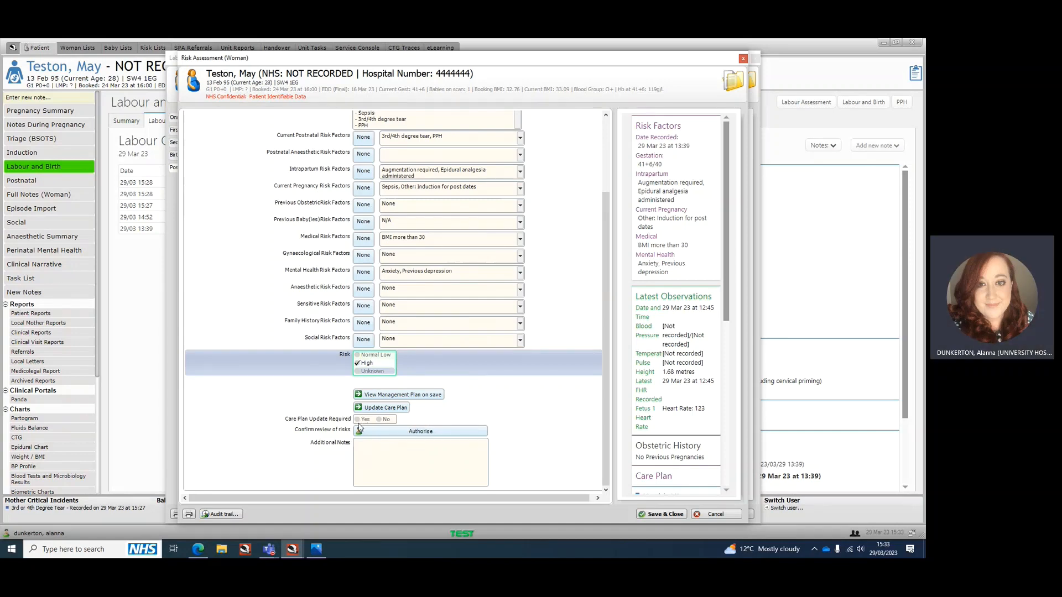
left_click(668, 515)
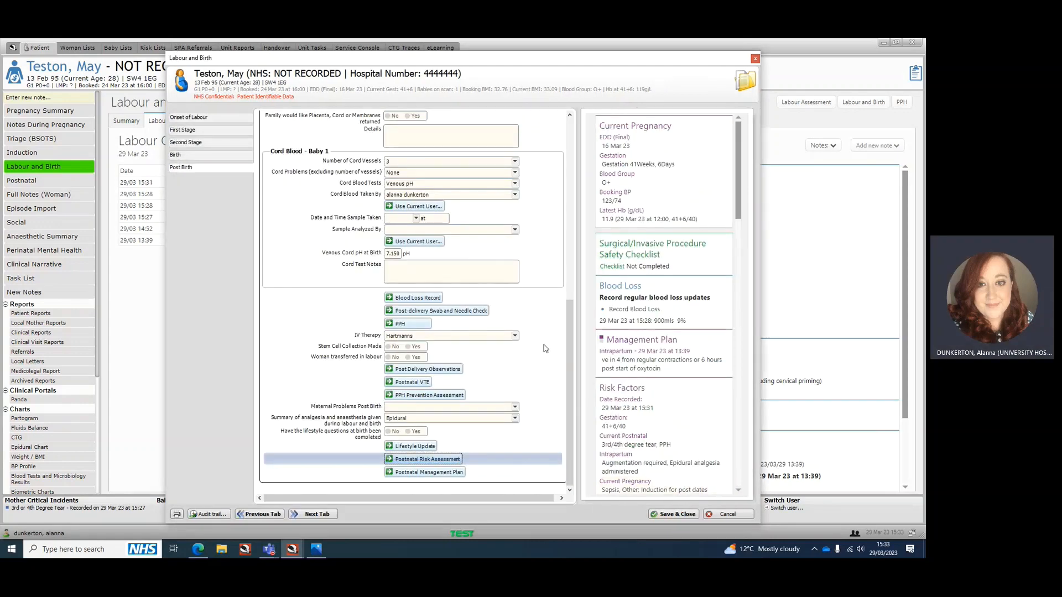
Save and close the Labour and Birth note, confirming the change in number of babies born, and cancel the Lifestyle form
left_click(686, 514)
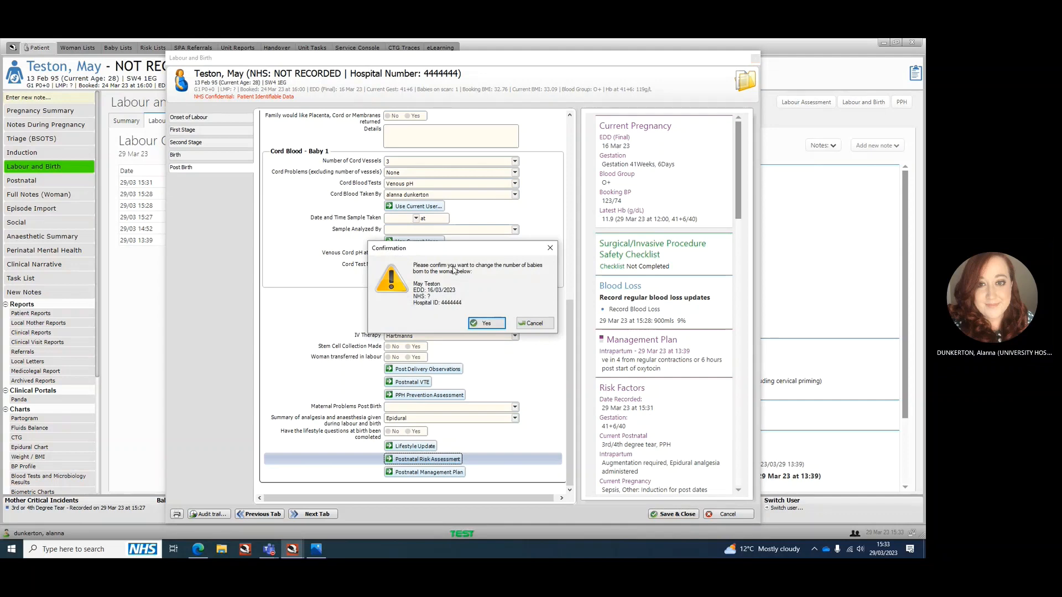
left_click(480, 322)
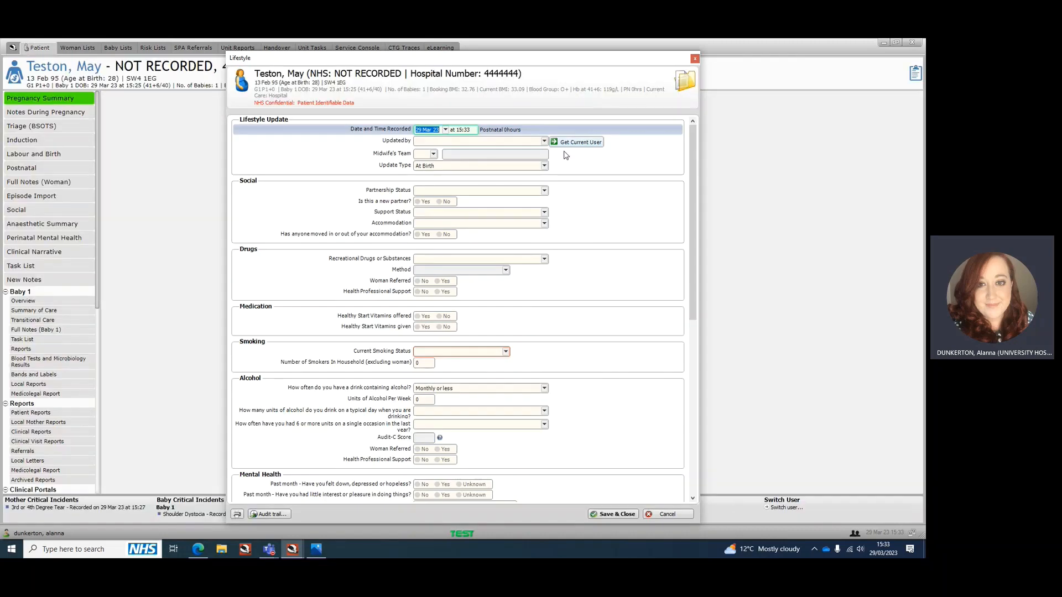
left_click(664, 515)
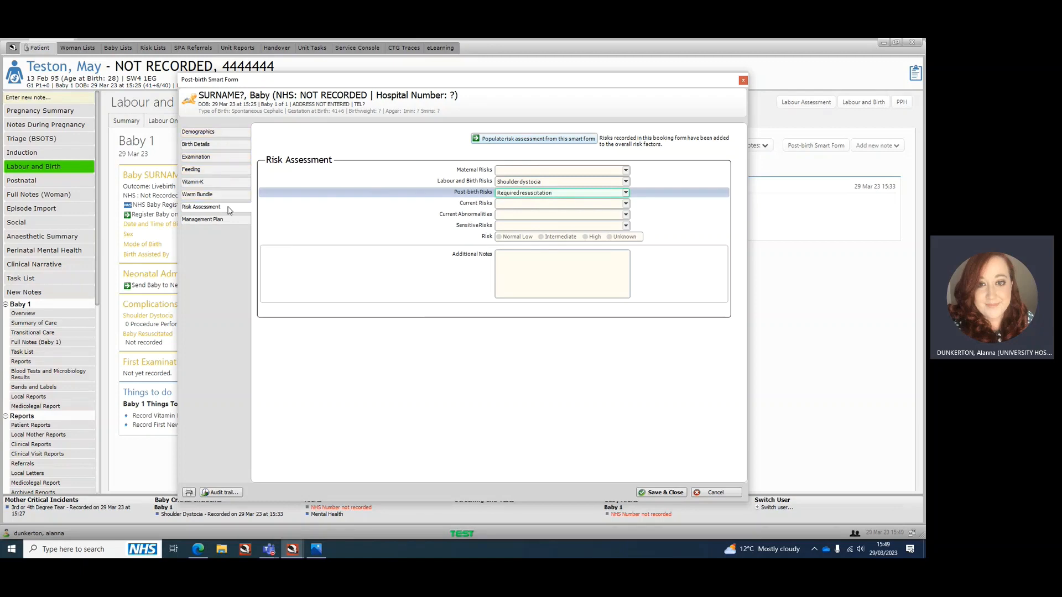
Open the baby's separate risk assessment from the Birth Details section of the Post-birth Smart Form, and close it without saving
left_click(211, 147)
scroll(418, 274, "down", 8)
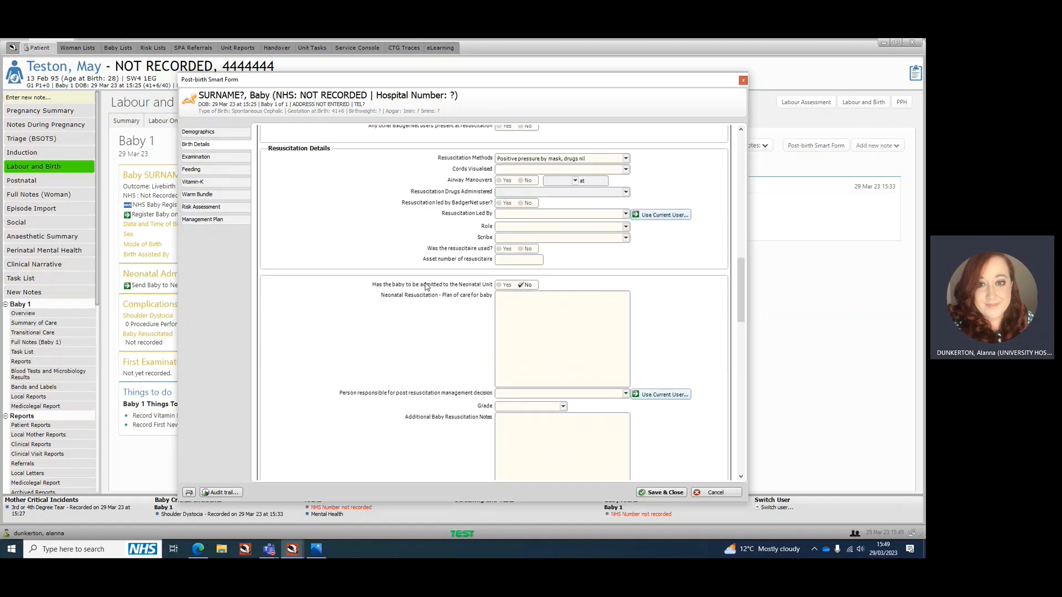
scroll(418, 274, "down", 3)
left_click(527, 231)
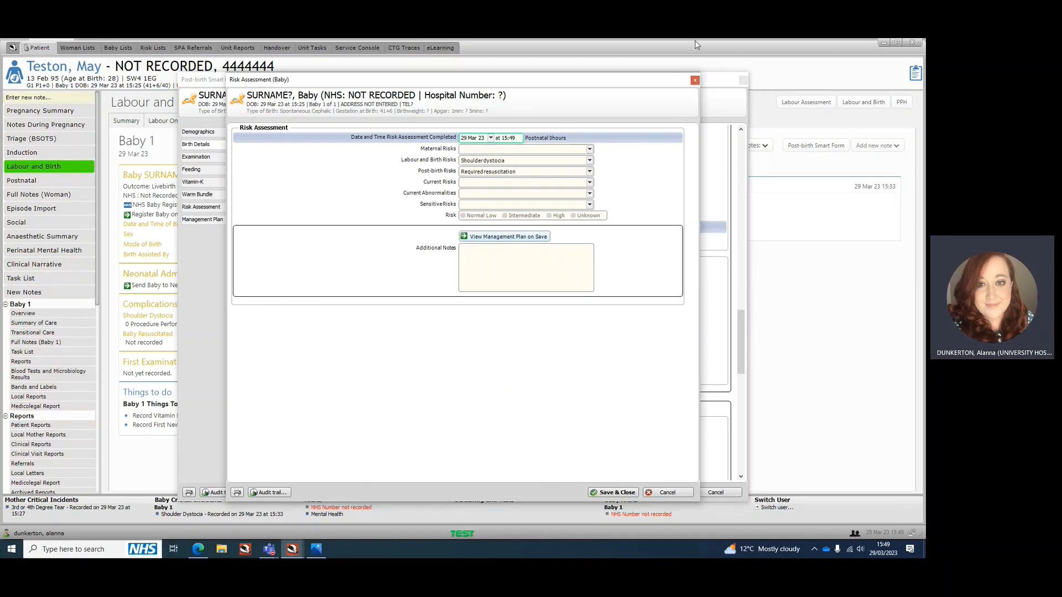
left_click(695, 82)
In the smart form's Risk Assessment section, select Pyrexia > 38 deg and On IV antibiotics as the baby's maternal risks
left_click(213, 210)
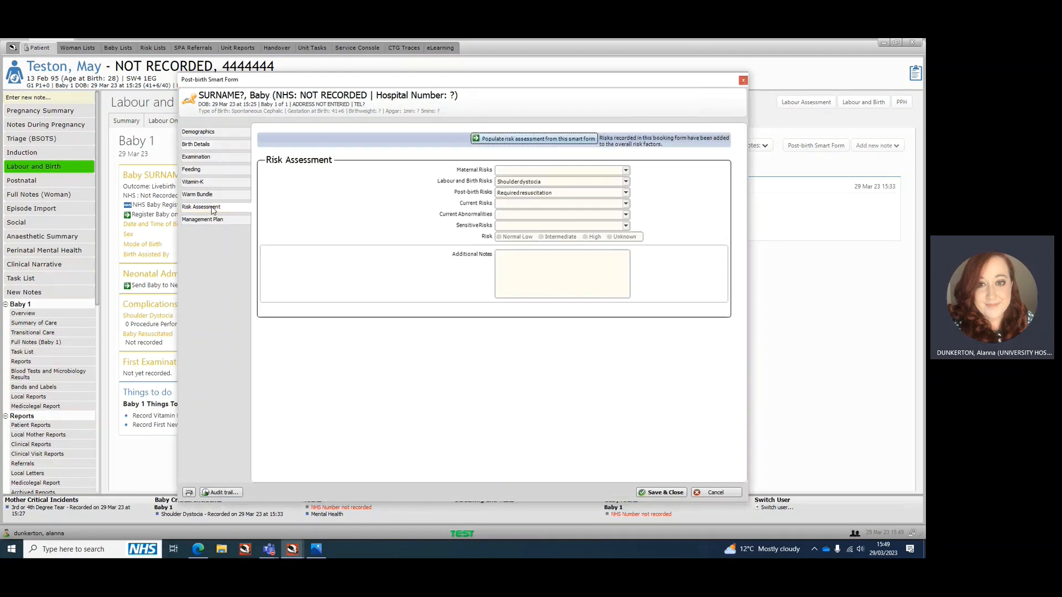
left_click(524, 171)
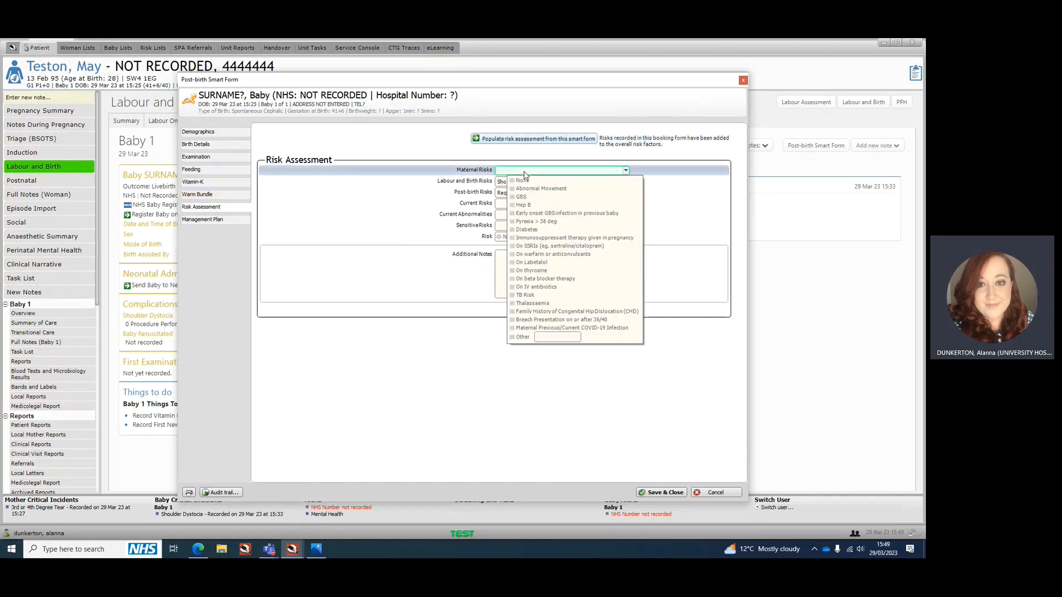
left_click(549, 224)
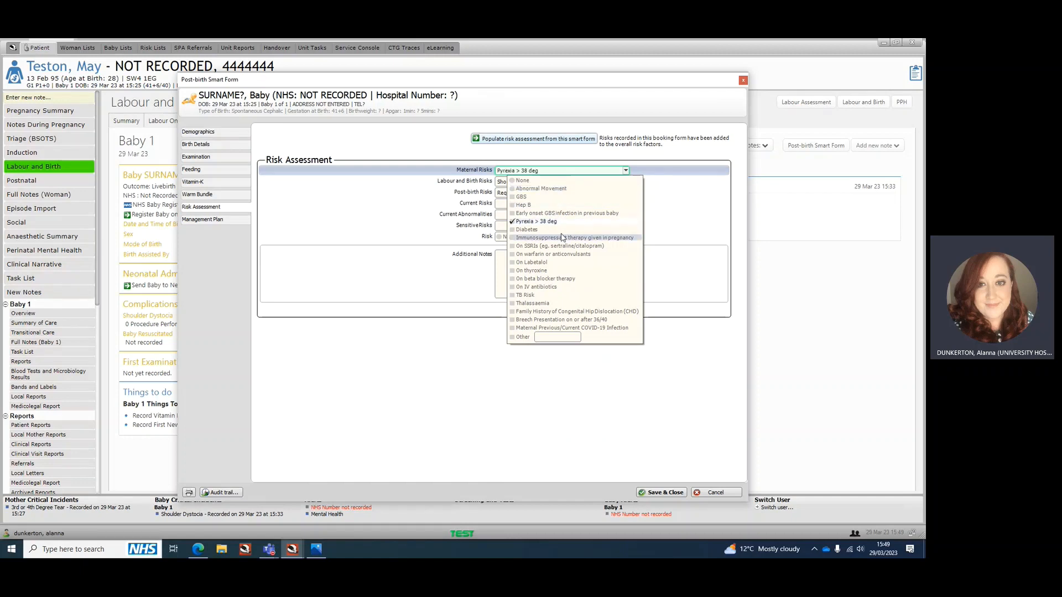
left_click(551, 288)
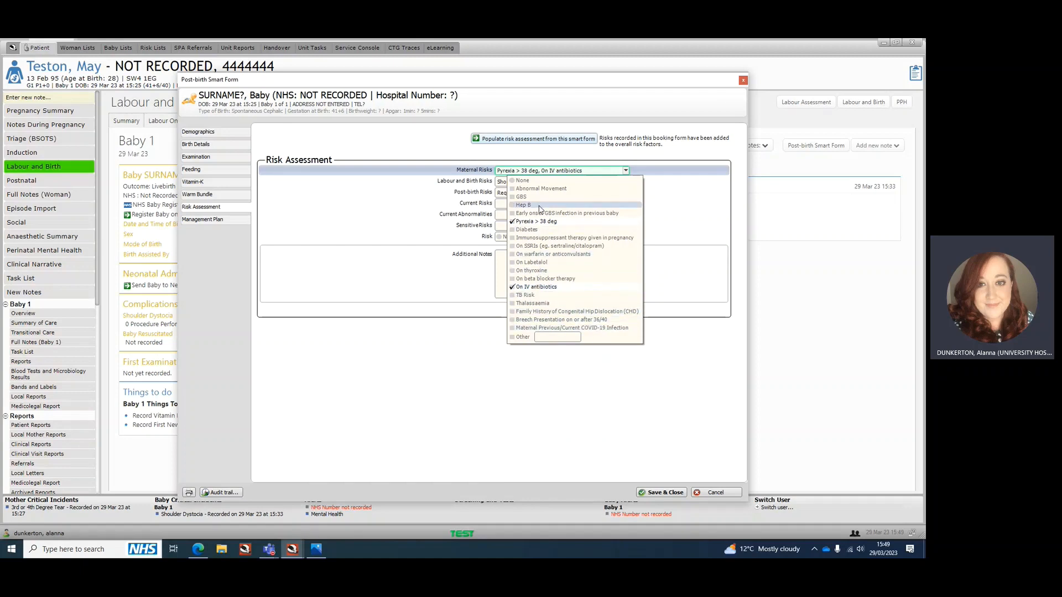
left_click(667, 215)
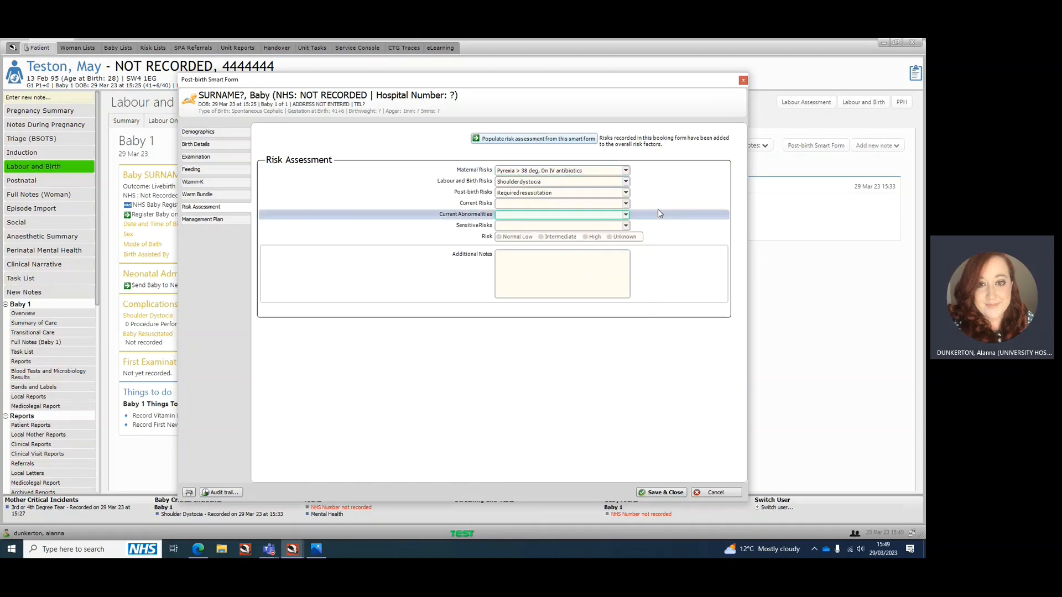
Add Difficult birth to the baby's labour and birth risks, and select Receiving IV antibiotics as the current risk
left_click(541, 185)
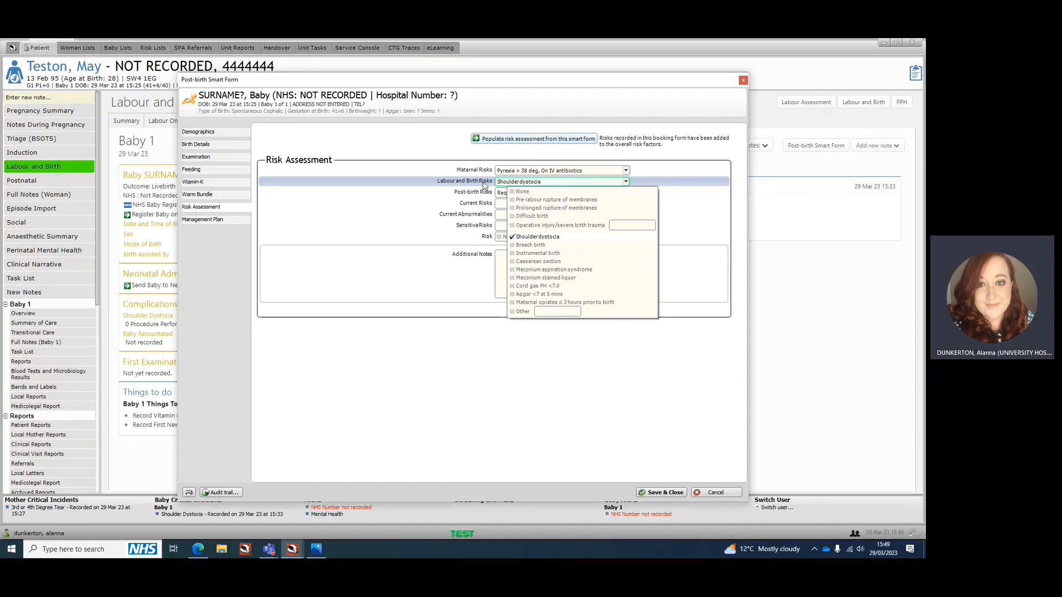
left_click(532, 217)
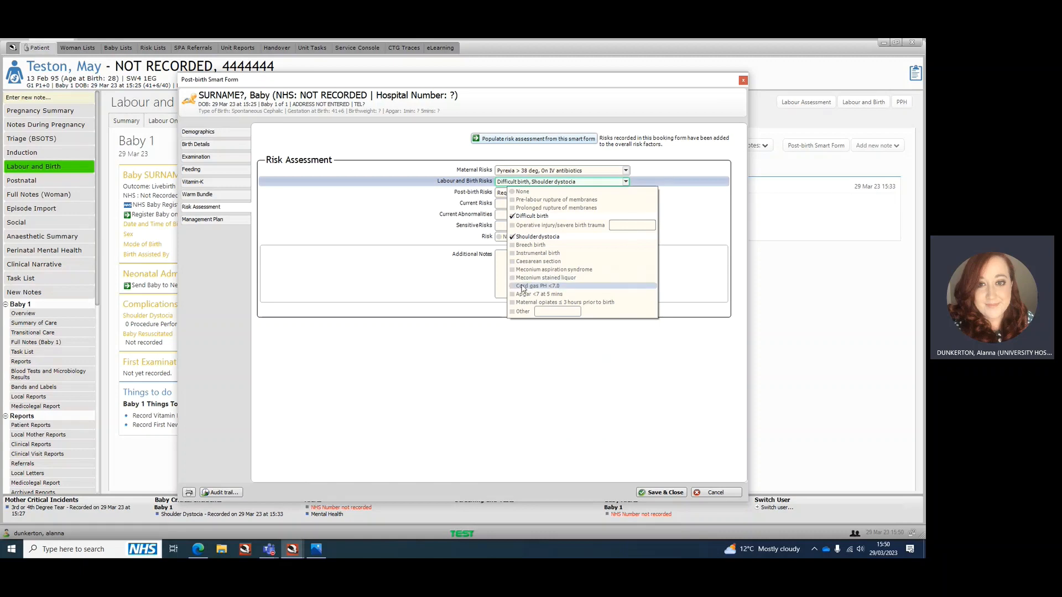
left_click(474, 280)
left_click(525, 205)
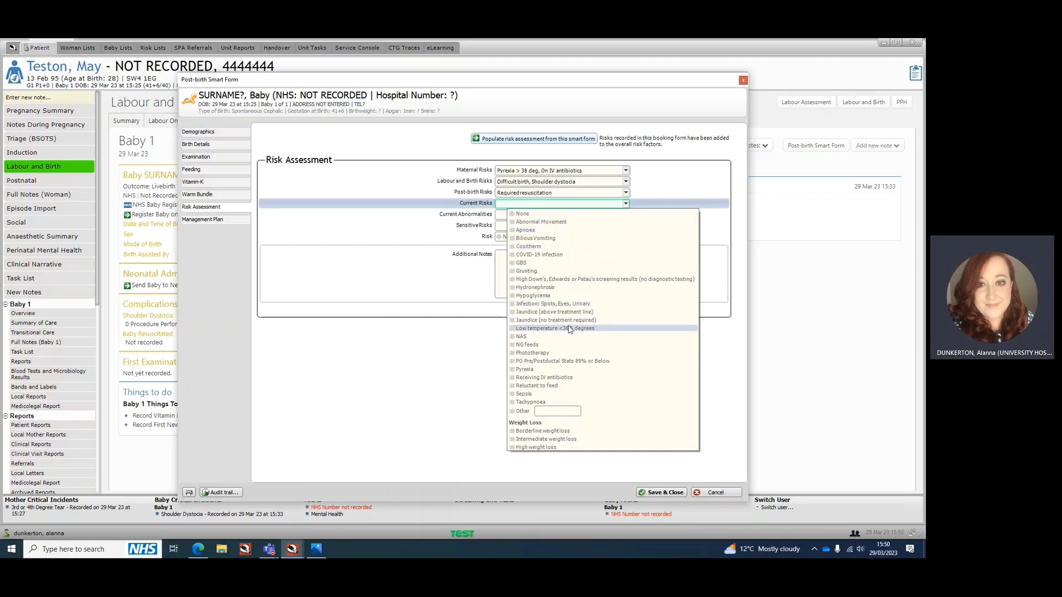
left_click(560, 378)
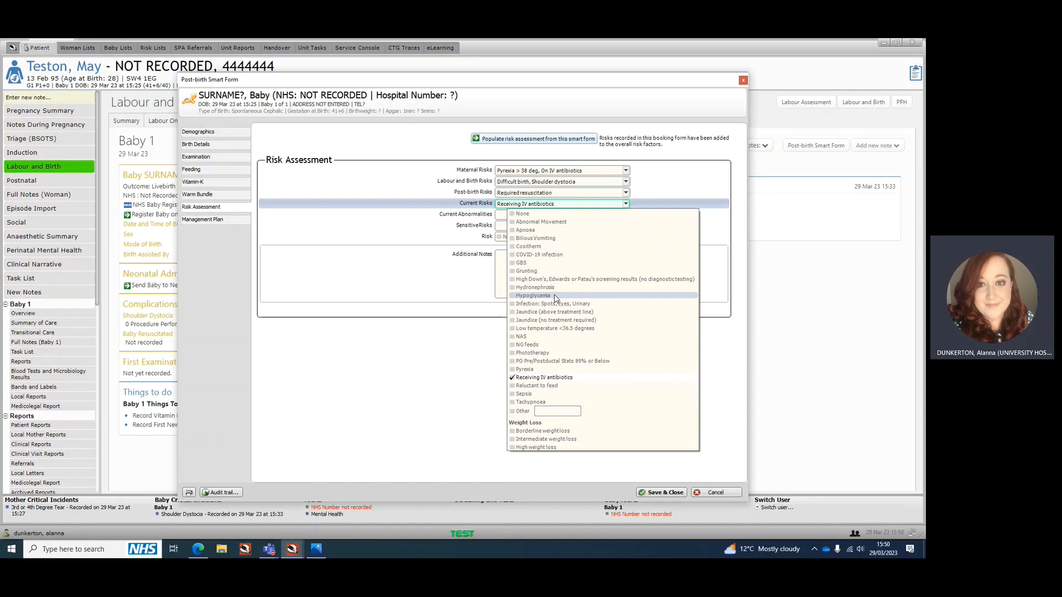
left_click(428, 291)
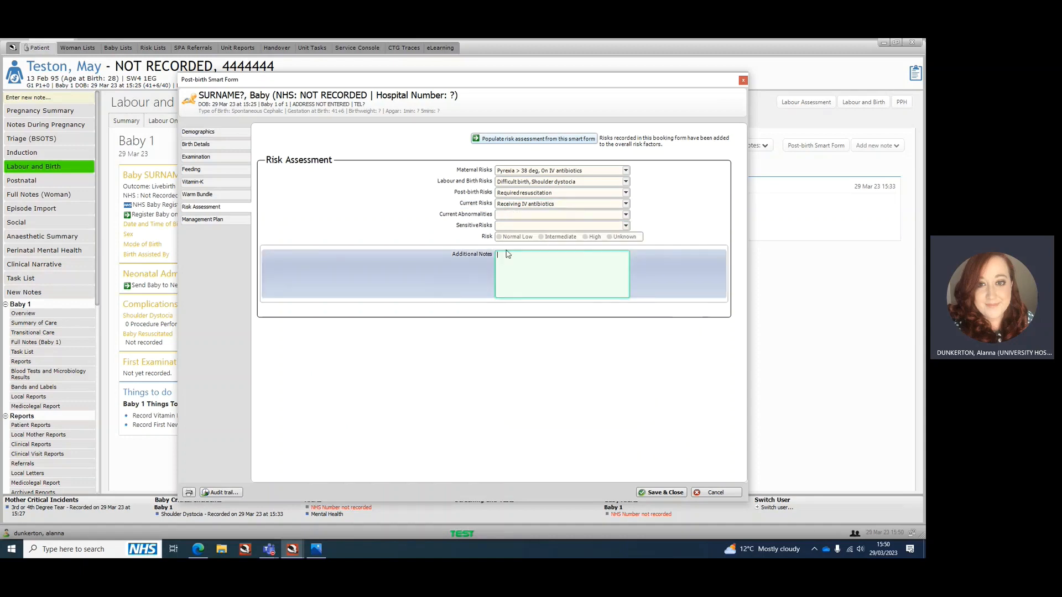
Set the baby's current abnormalities and sensitive risks to None, and the overall risk level to High
left_click(556, 216)
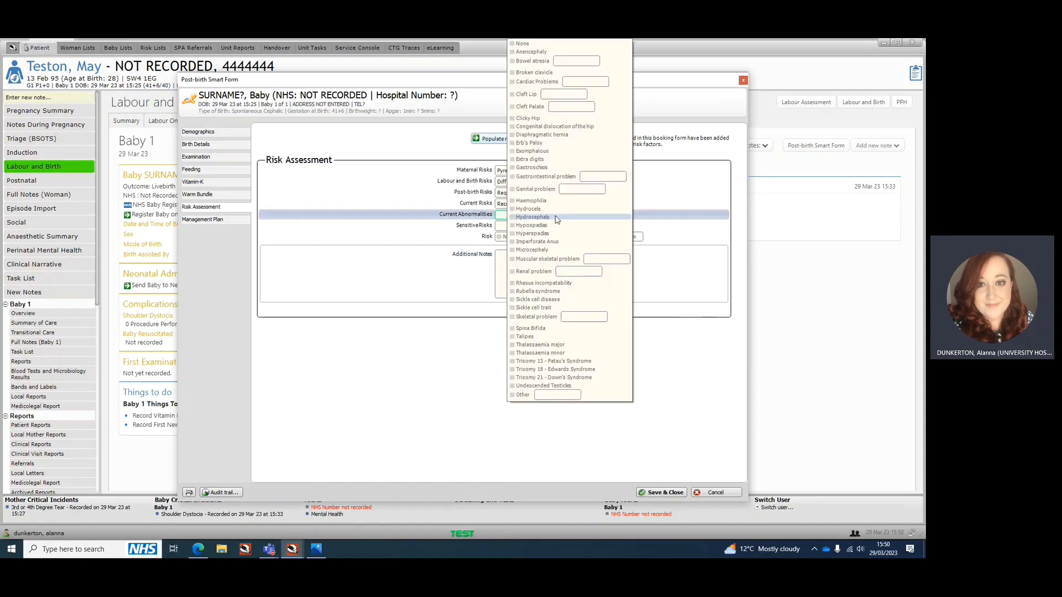
left_click(529, 44)
left_click(525, 226)
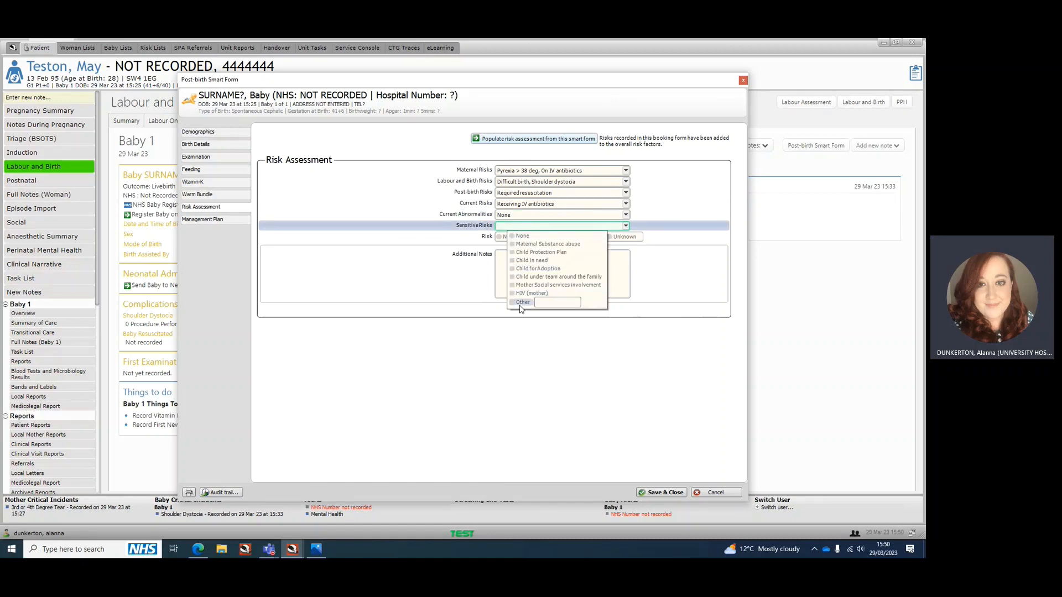
left_click(521, 237)
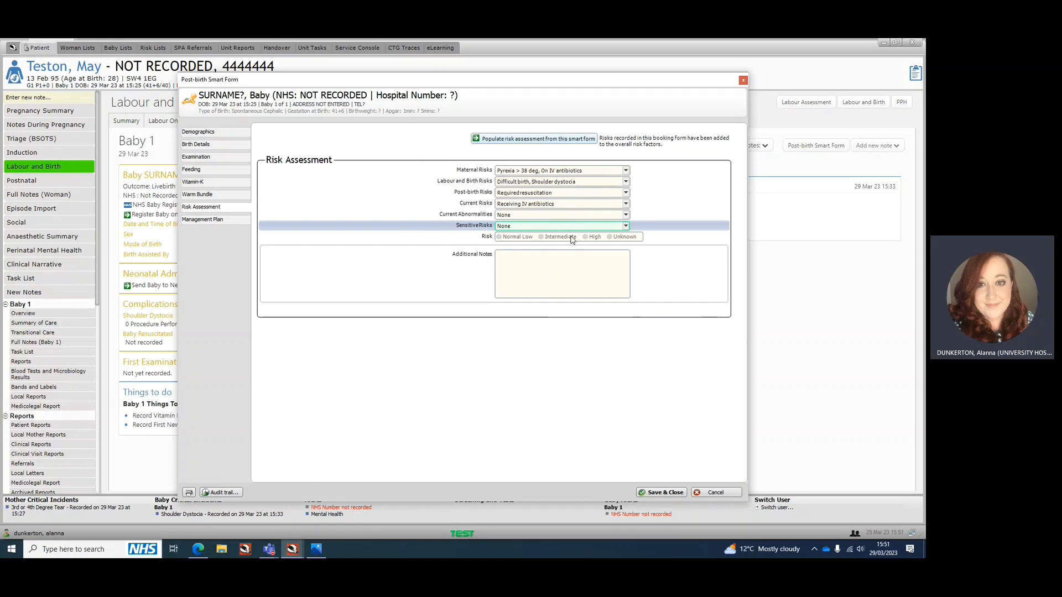
left_click(598, 237)
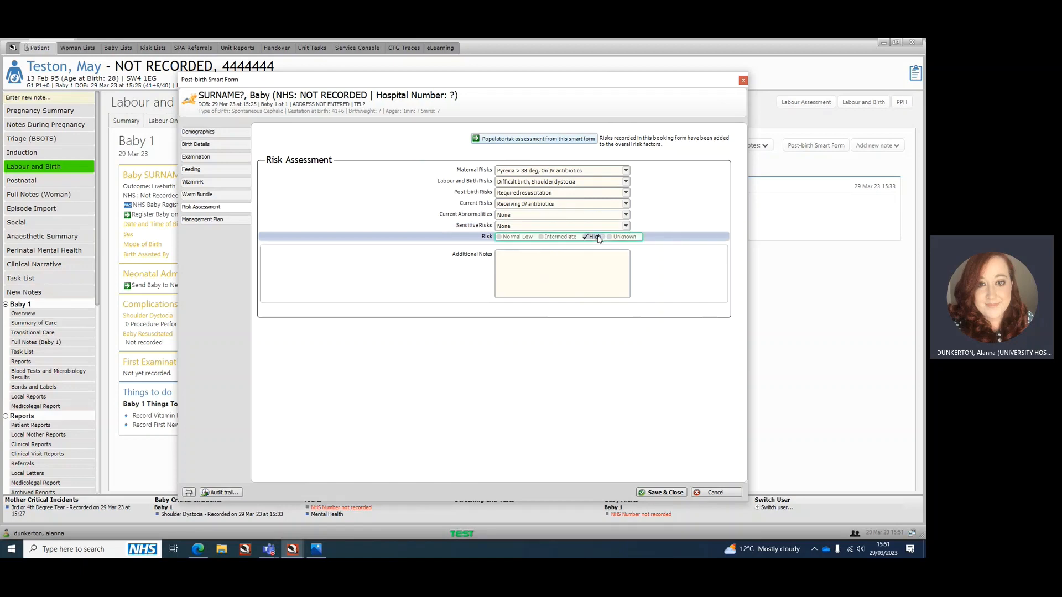
left_click(516, 266)
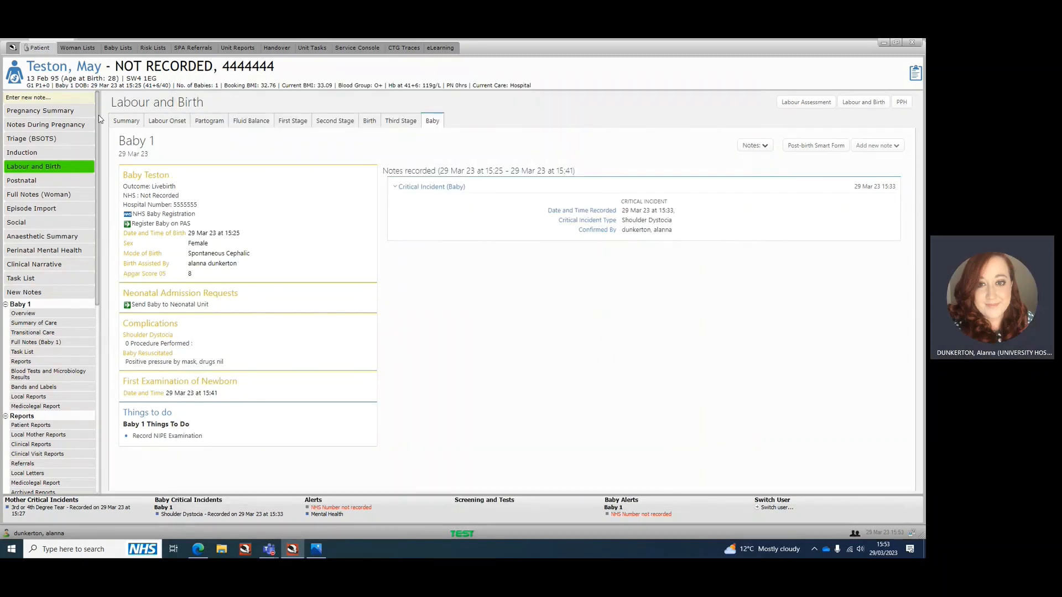
Review the baby's risk assessment in the Pregnancy Summary, and open the Baby 1 overview
left_click(61, 117)
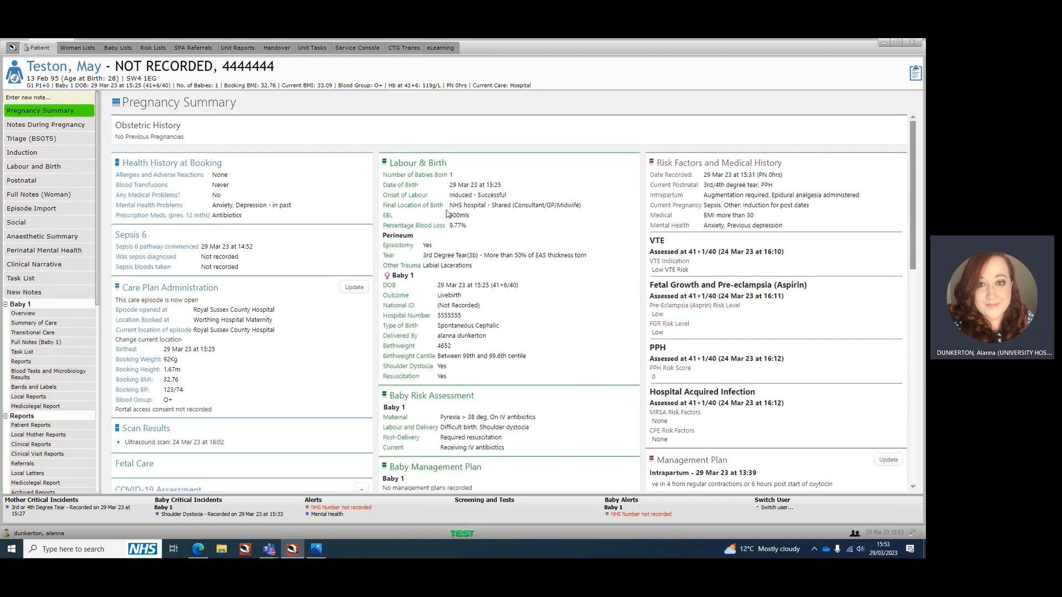
scroll(458, 354, "down", 2)
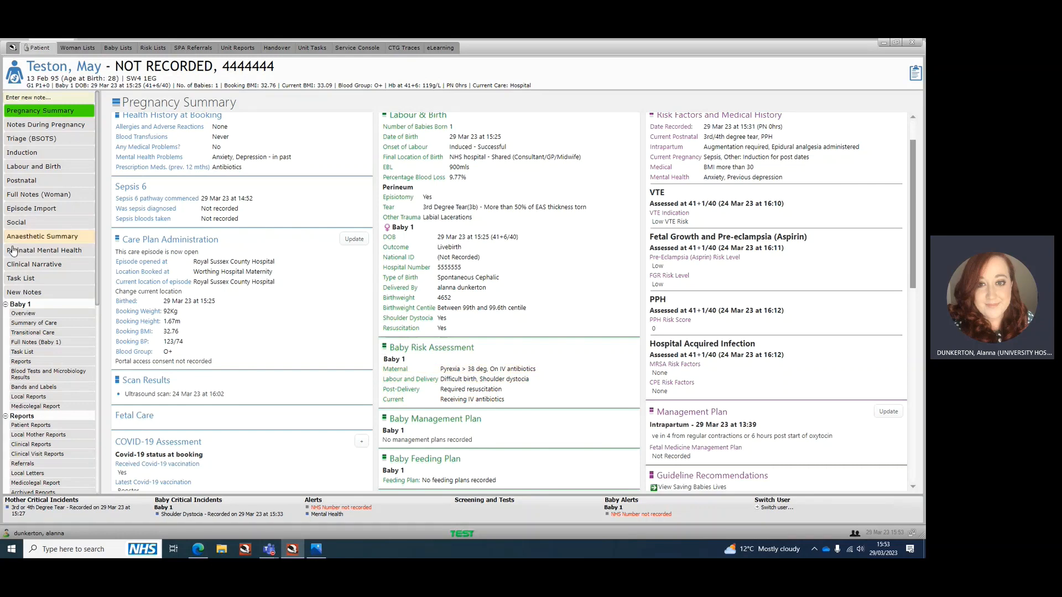
left_click(24, 314)
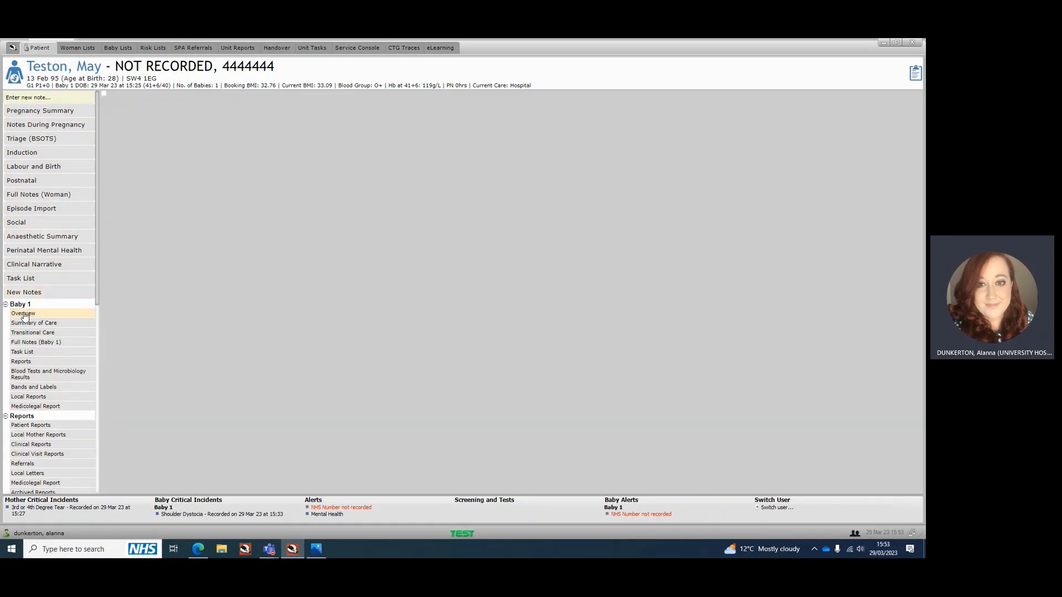